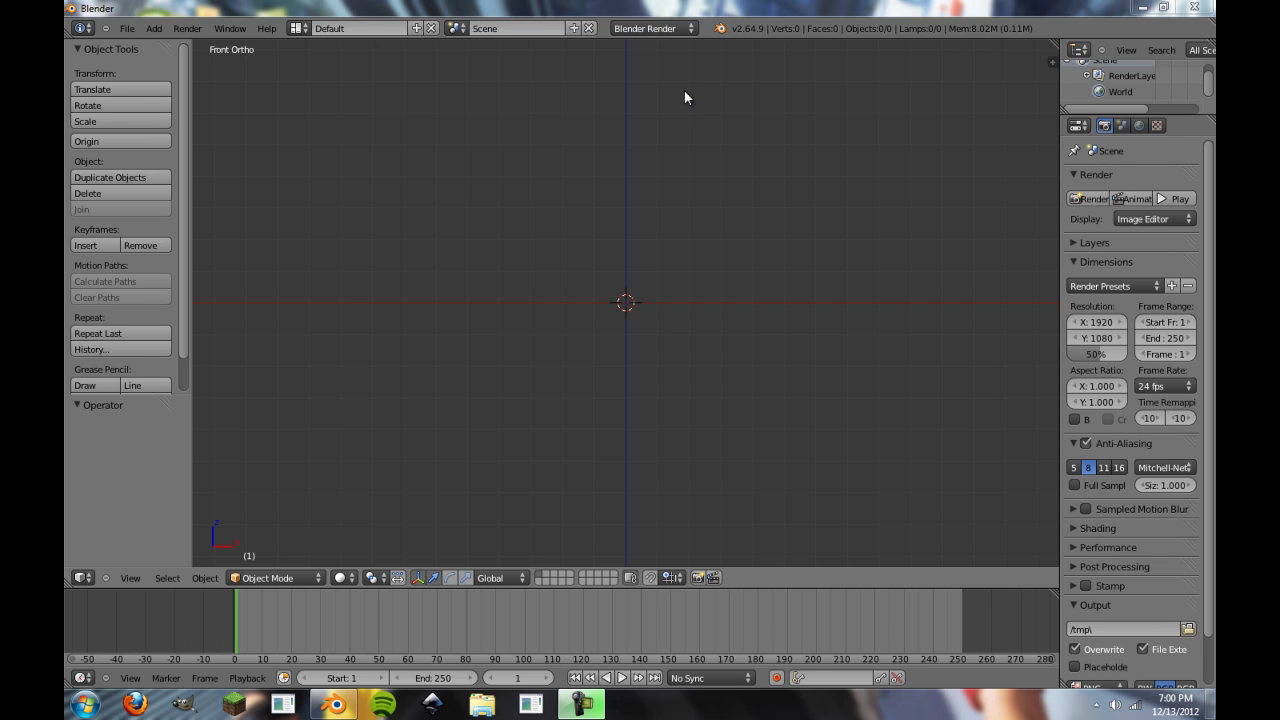
In Firefox, open the Facebook 'Long Exposure Highway' album from the 'long' address-bar suggestion
left_click(135, 704)
left_click(296, 68)
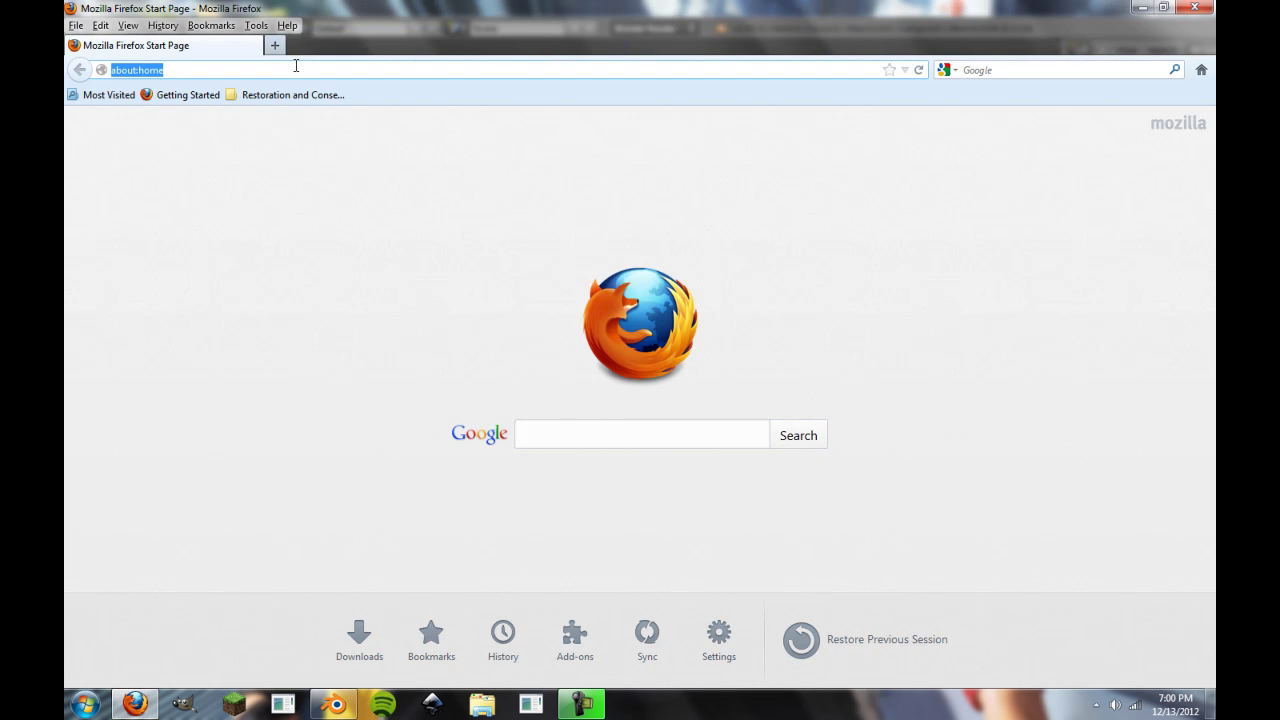
type("long")
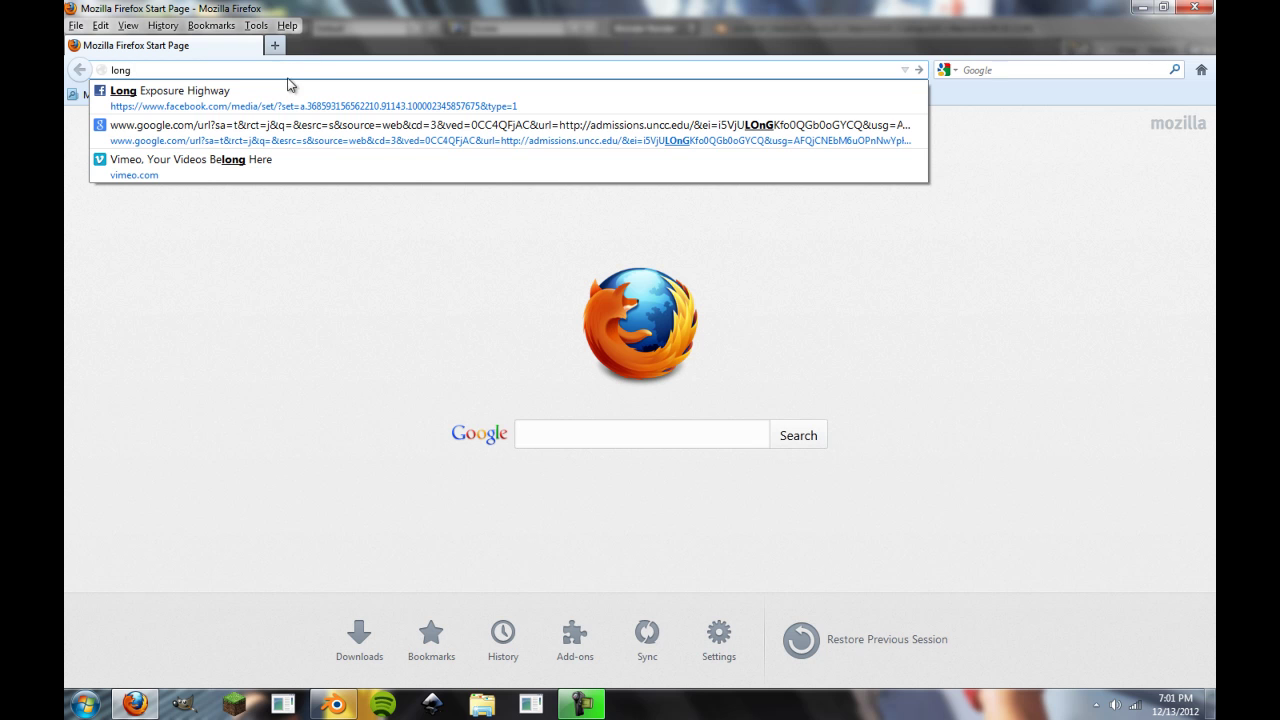
left_click(286, 90)
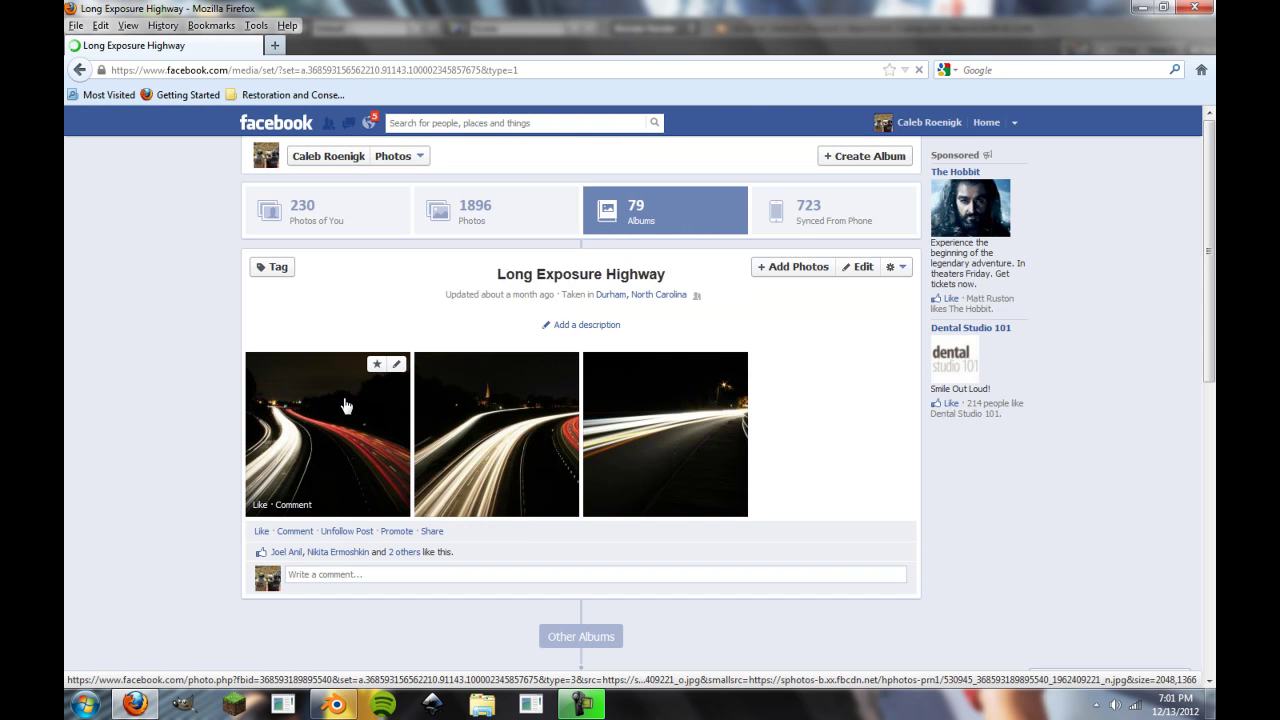
View the first highway light-trail photo full size, then close Firefox
left_click(335, 428)
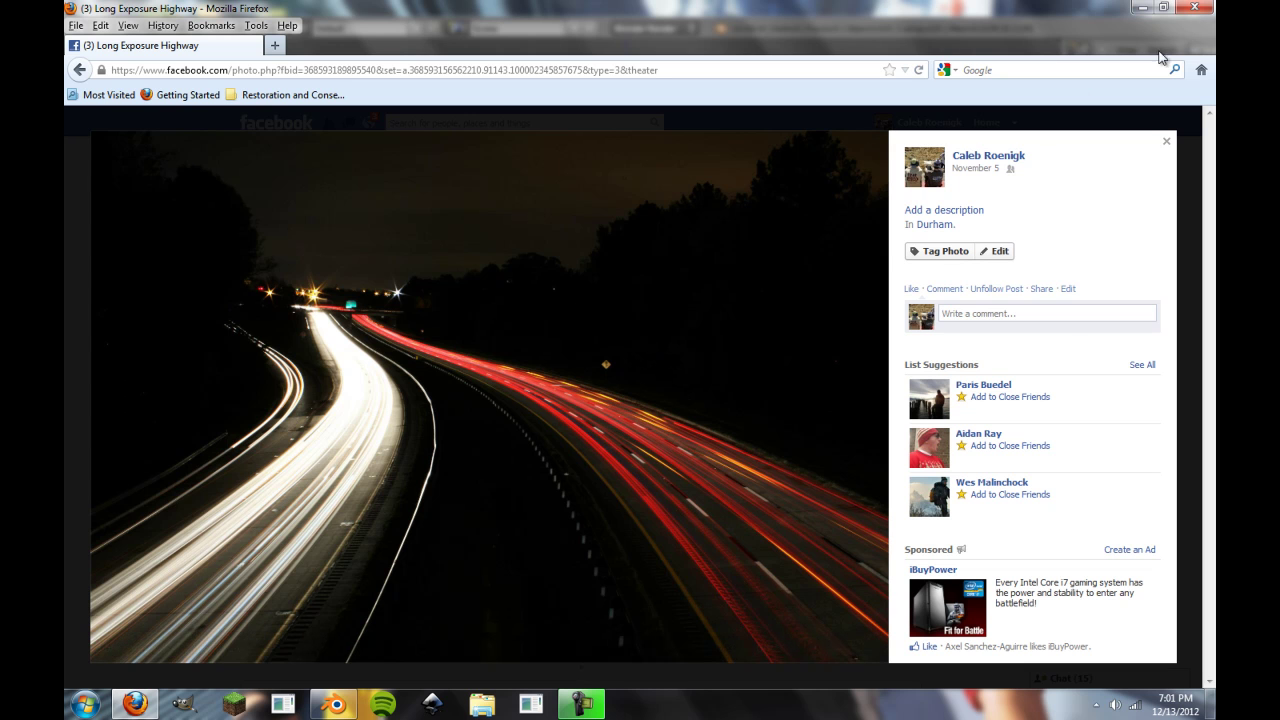
left_click(1193, 8)
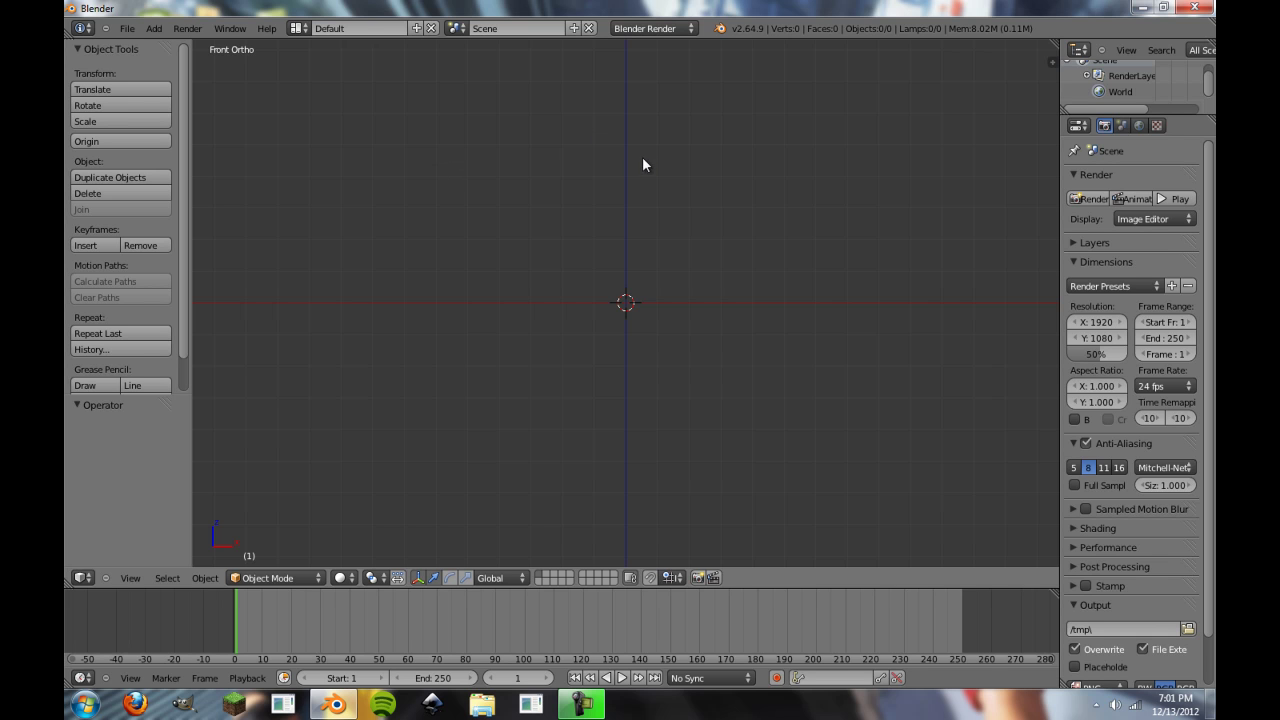
Add an icosphere mesh at the scene origin
key("shift+a")
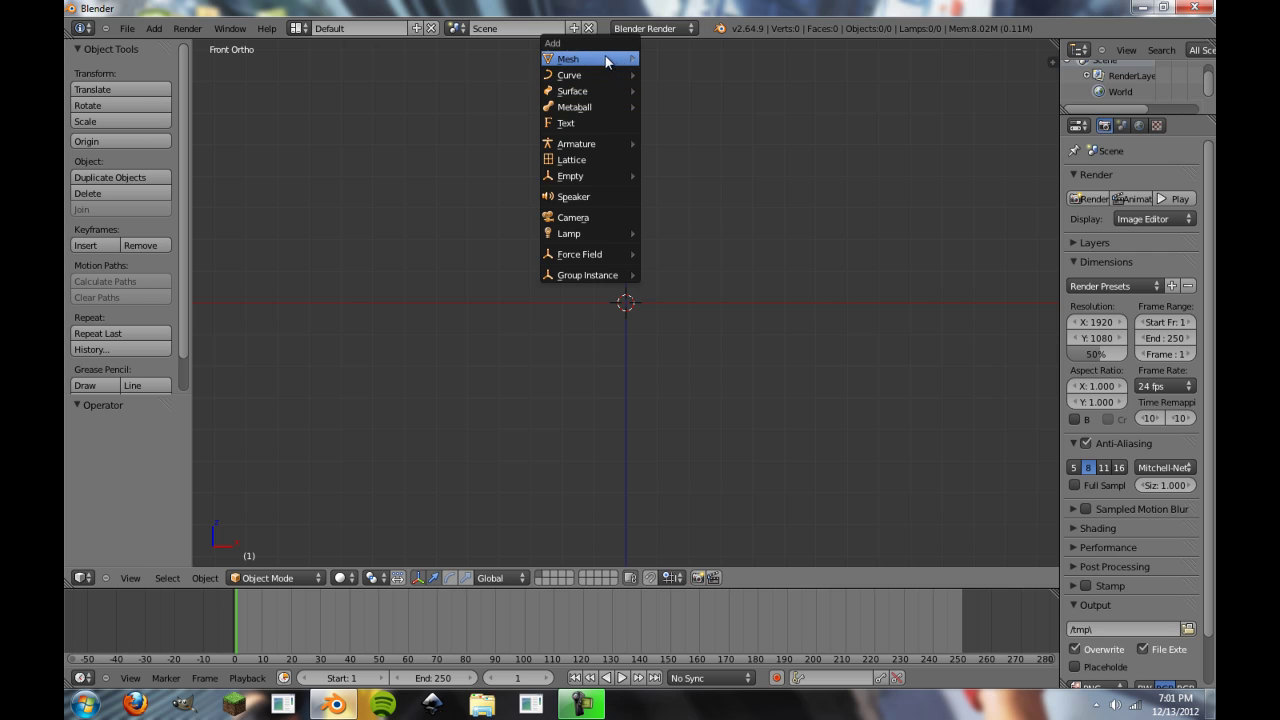
mouse_move(607, 61)
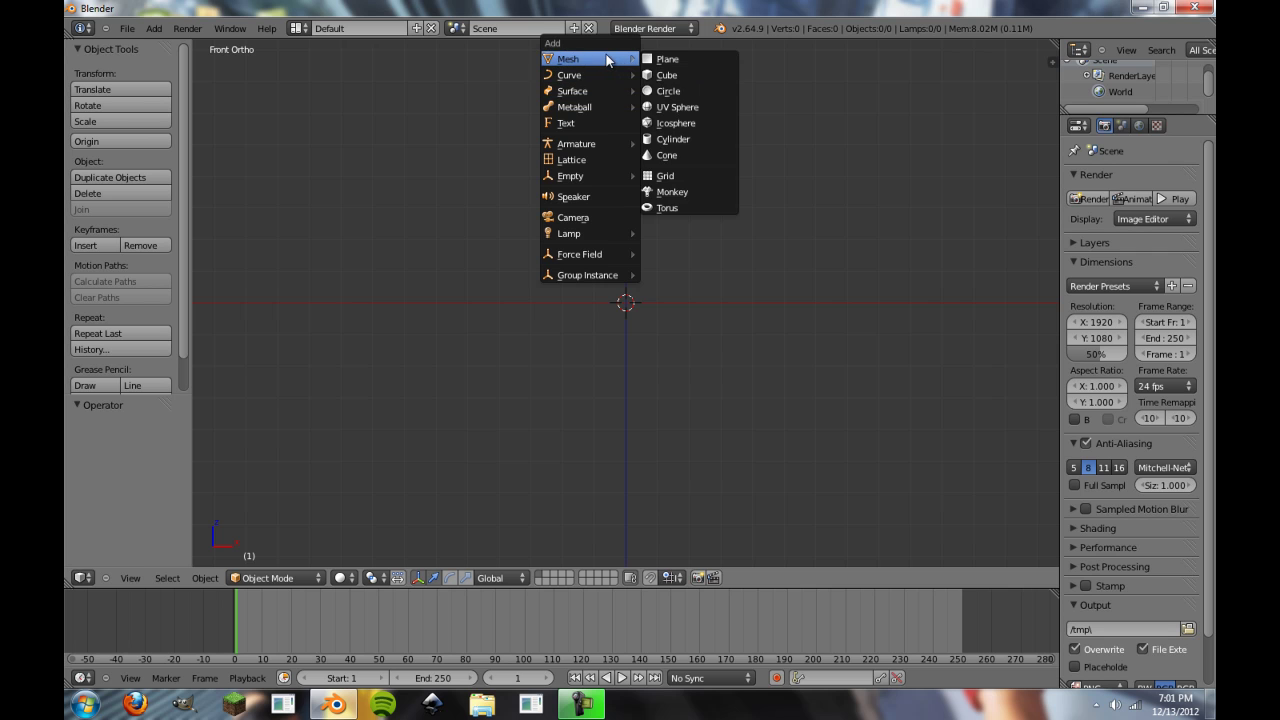
left_click(690, 122)
Switch the render engine to Cycles Render and widen the properties editor
left_click(651, 29)
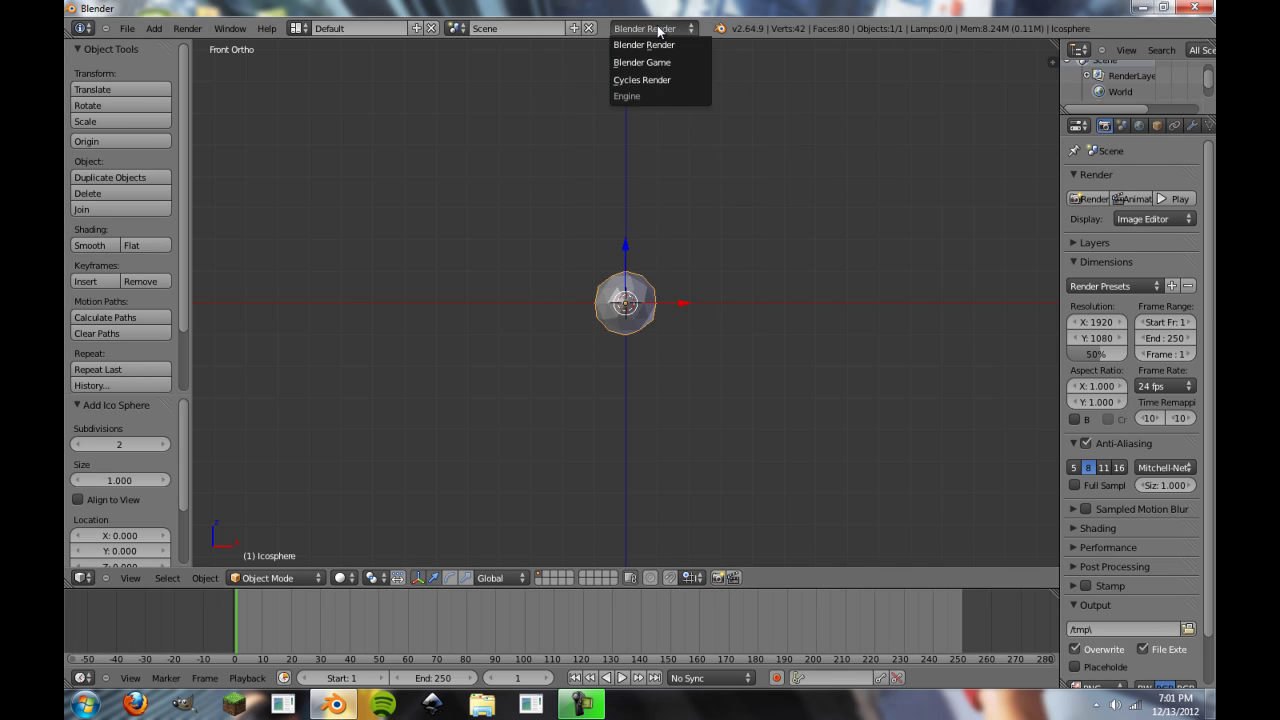
left_click(650, 78)
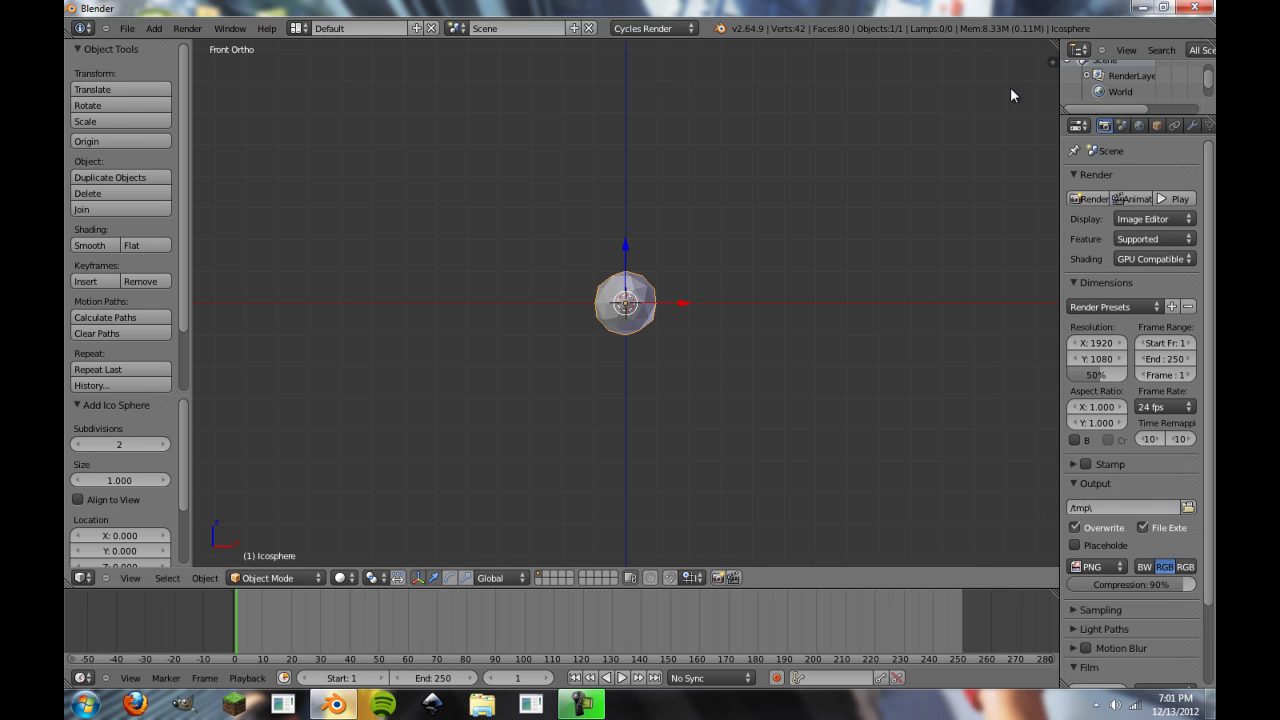
left_click_drag(1061, 150, 962, 145)
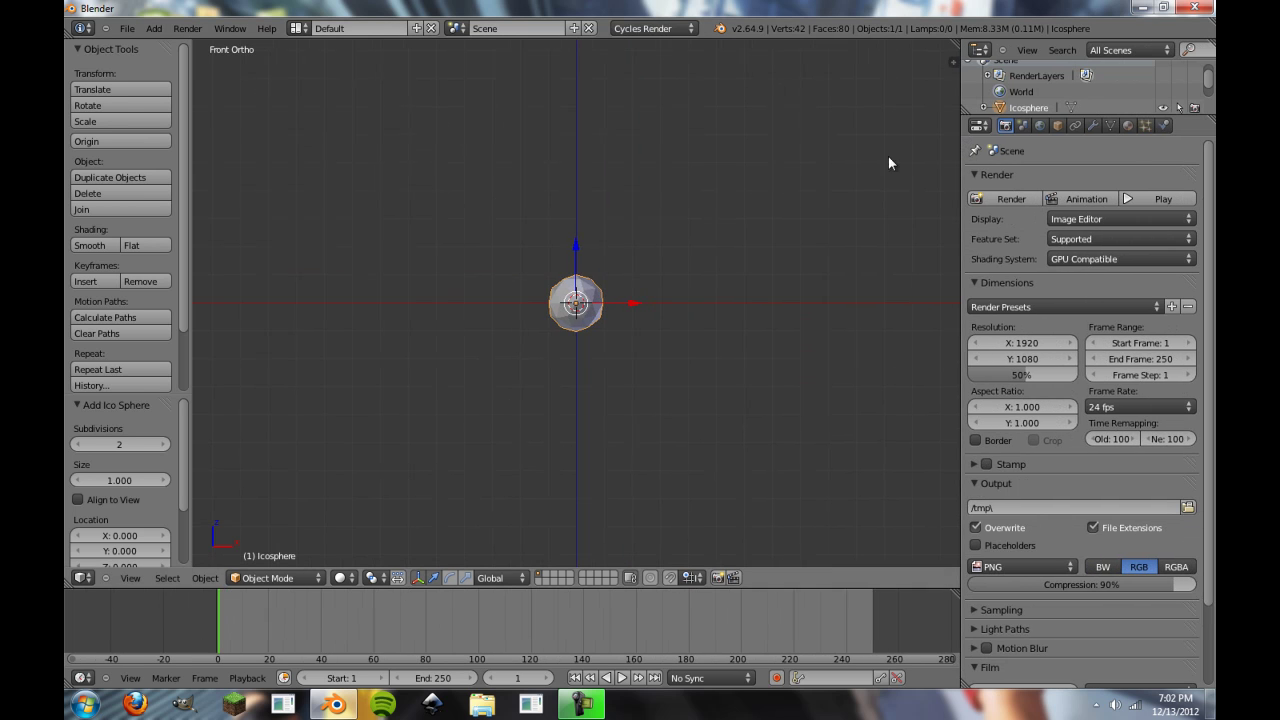
Give the icosphere a new material with an Emission surface of strength 15
left_click(1128, 126)
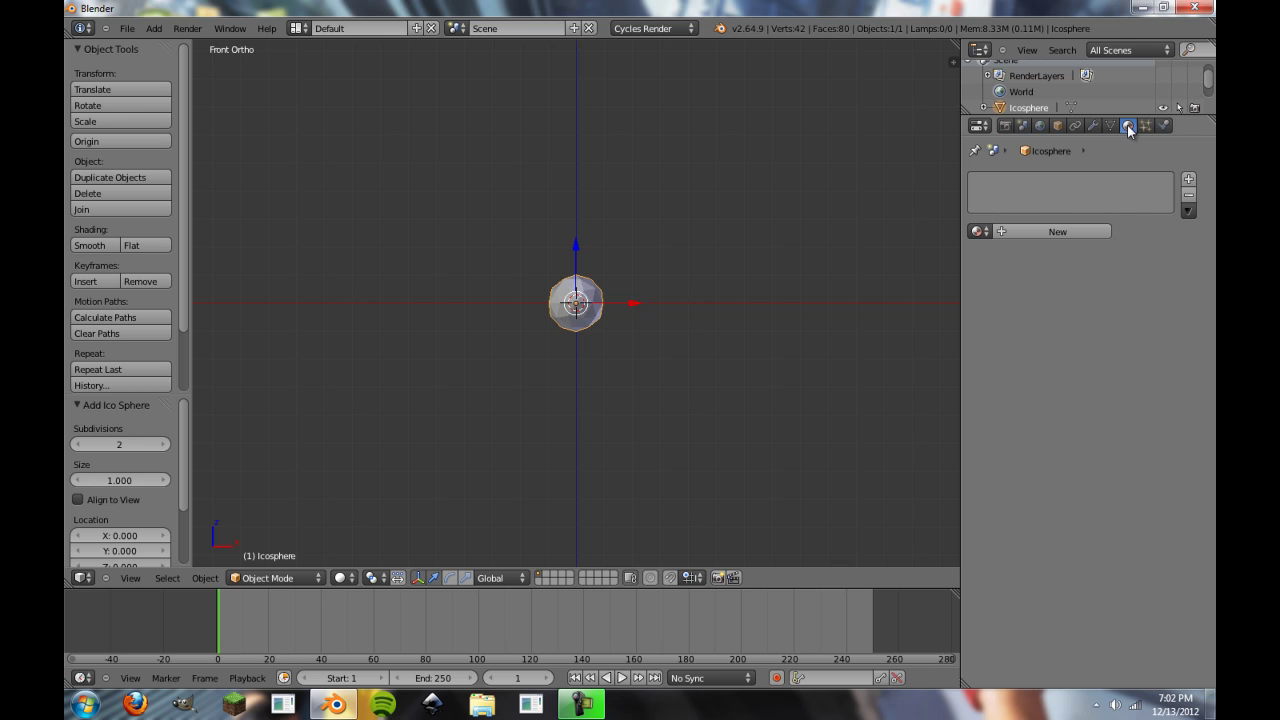
left_click(1038, 232)
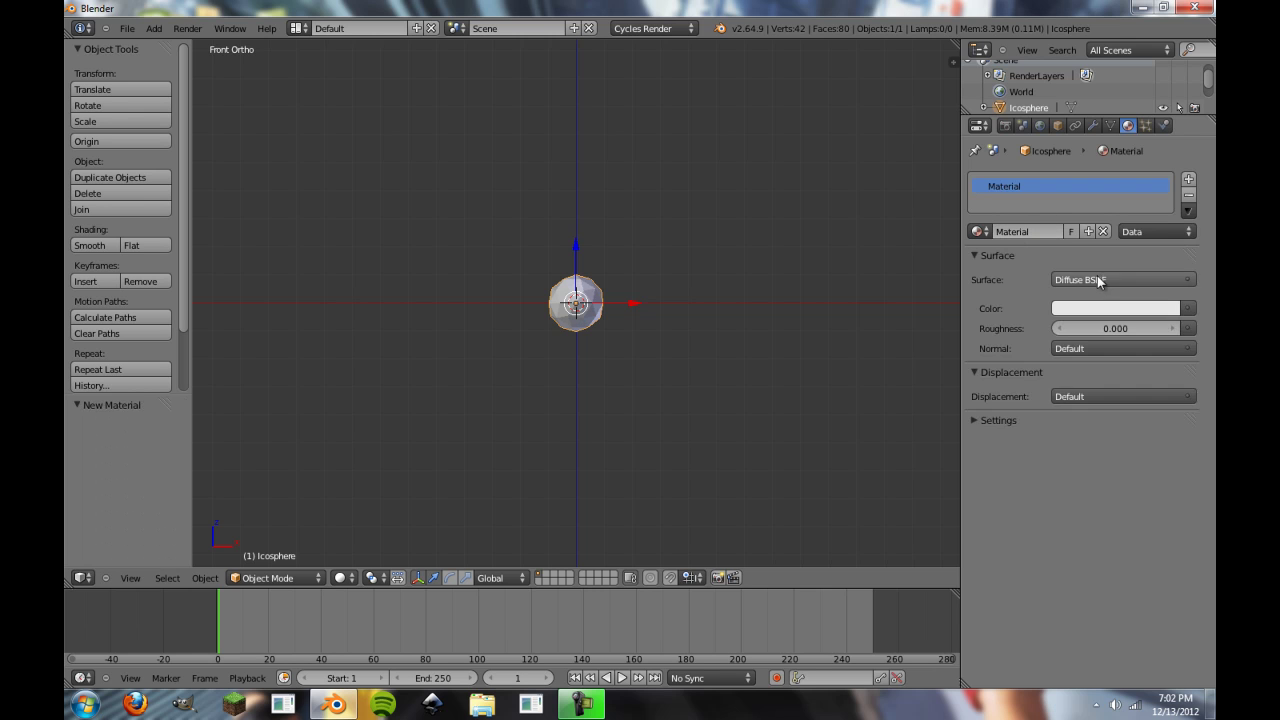
left_click(1094, 282)
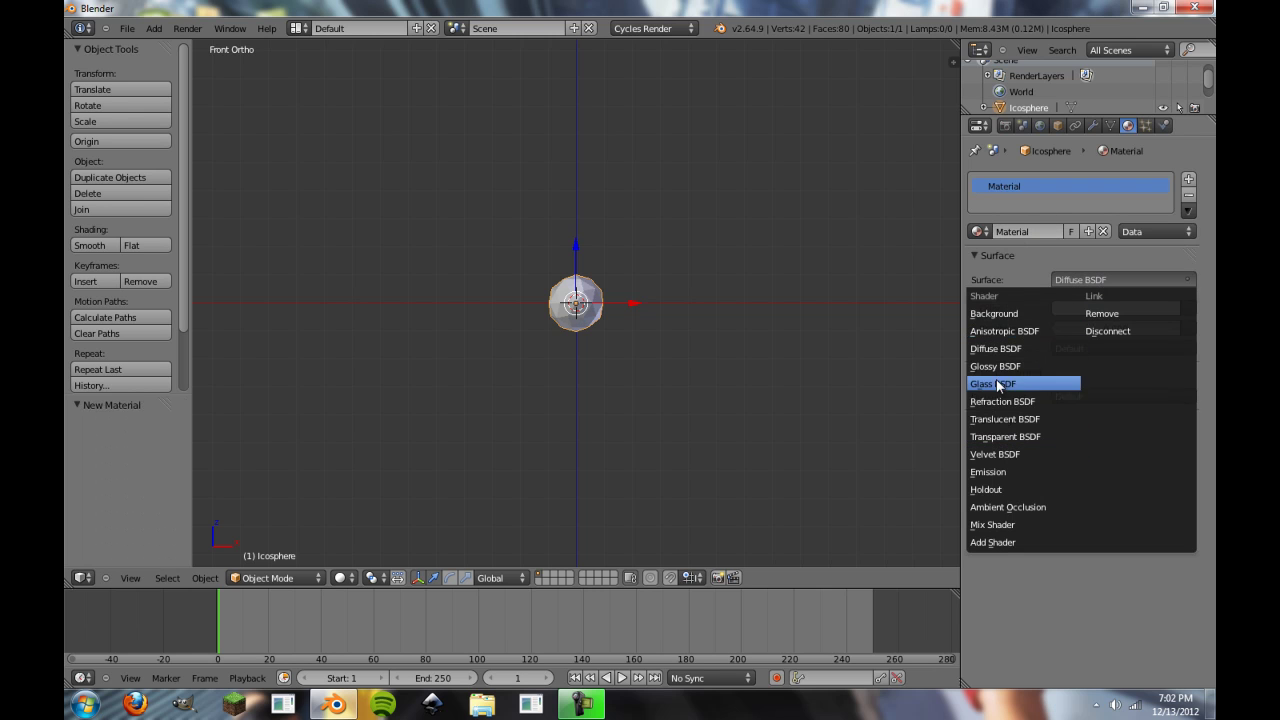
left_click(1000, 471)
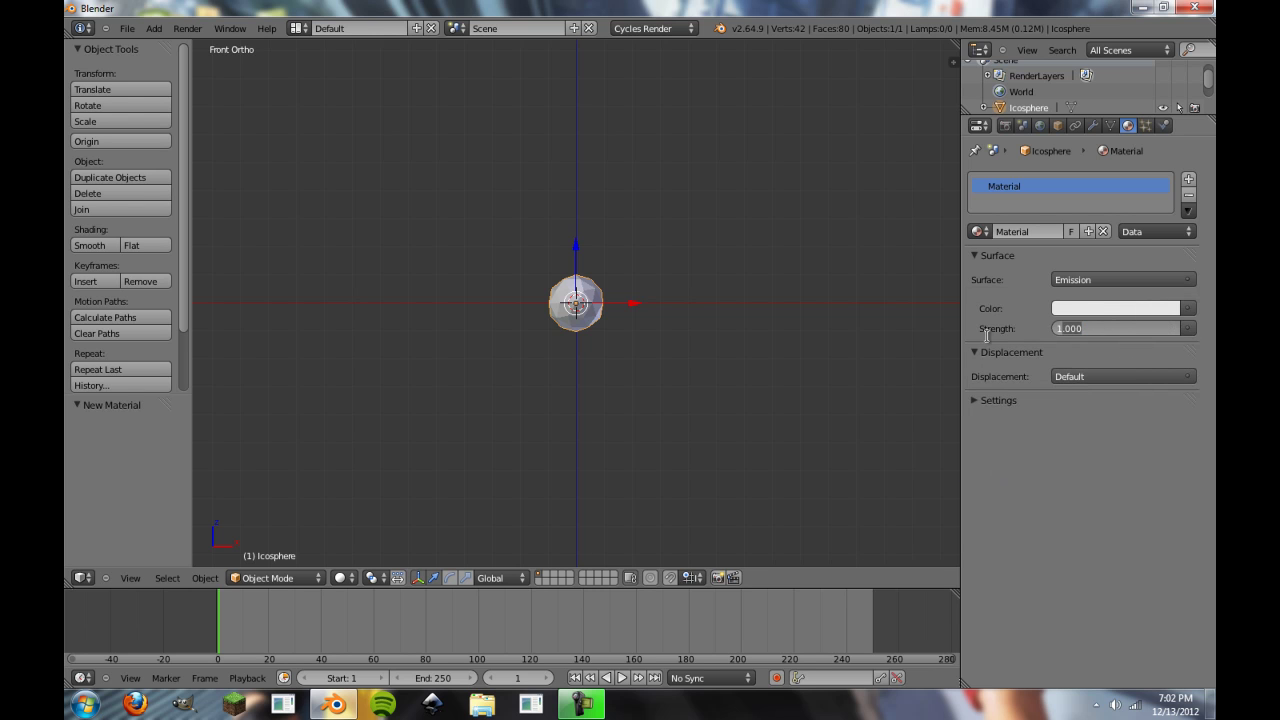
key("BackSpace")
type("15")
key("Return")
Try different emission colours in the colour picker, finishing on pure white
left_click(1117, 311)
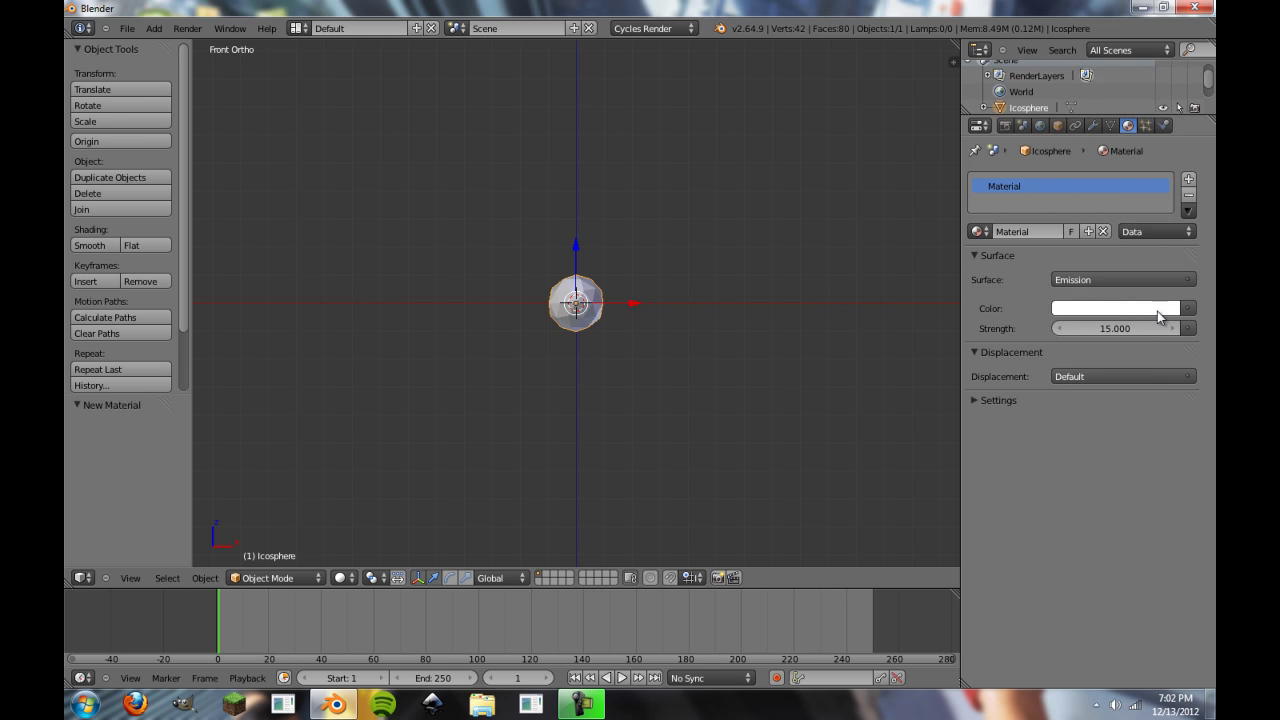
left_click(1157, 311)
left_click(1084, 155)
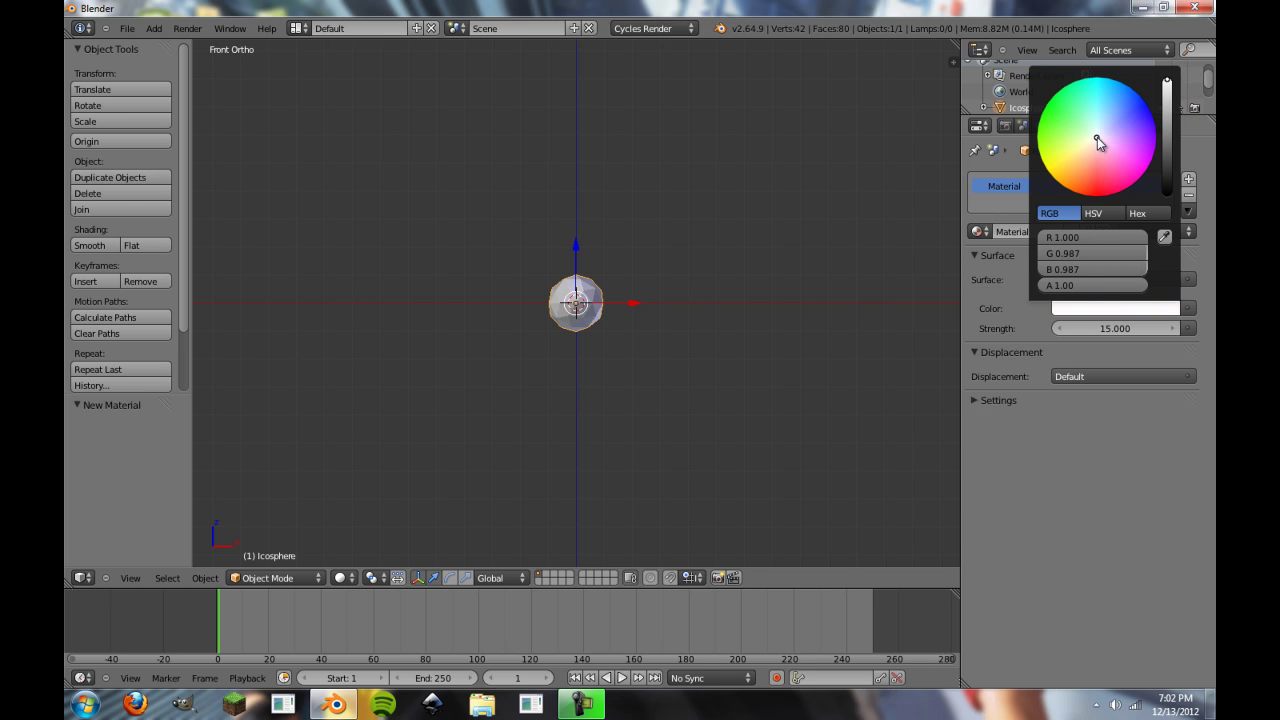
left_click_drag(1168, 108, 1147, 426)
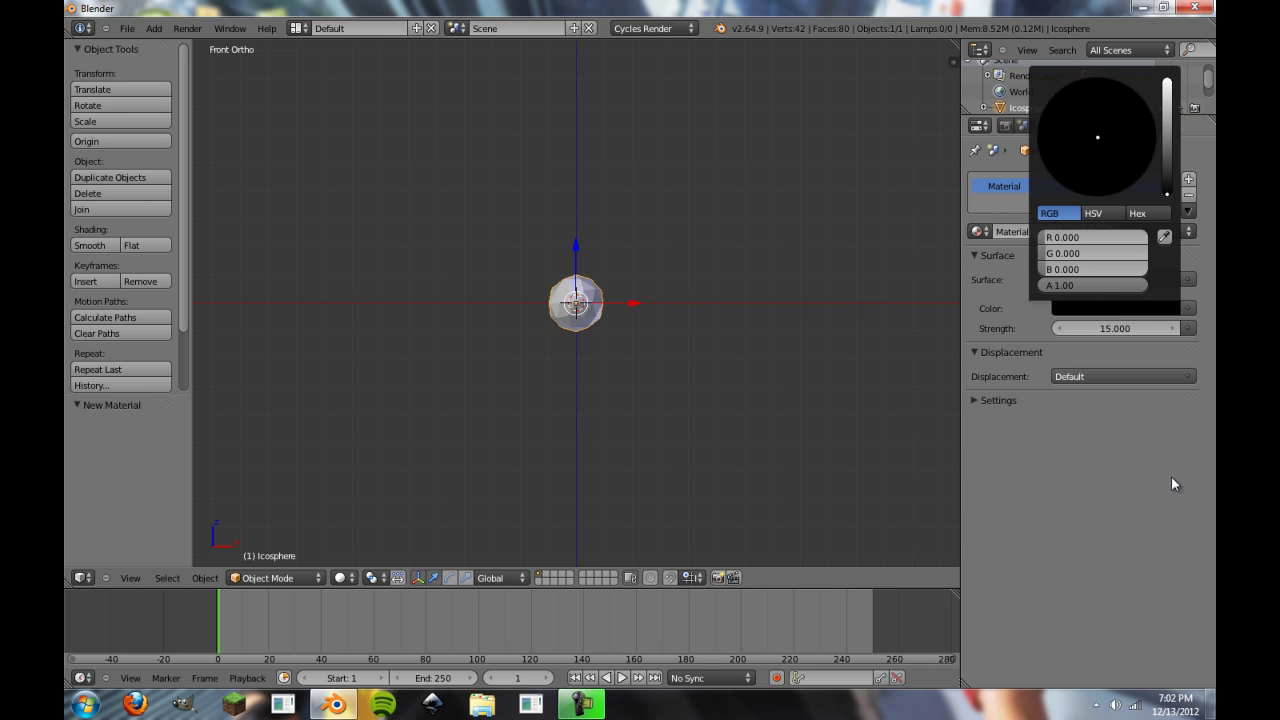
left_click(1121, 310)
left_click(1166, 190)
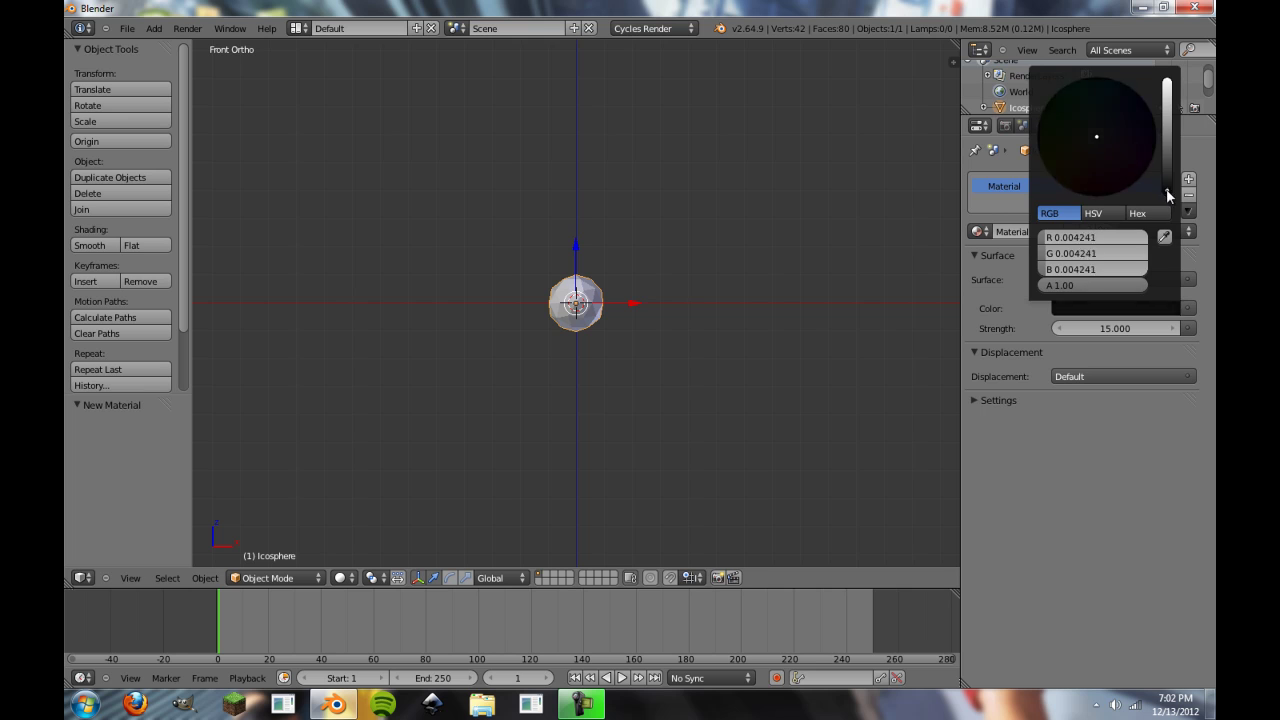
left_click_drag(1166, 190, 1166, 82)
Move the icosphere to layer 2, then add a plane at the origin scaled up 5 times
key("m")
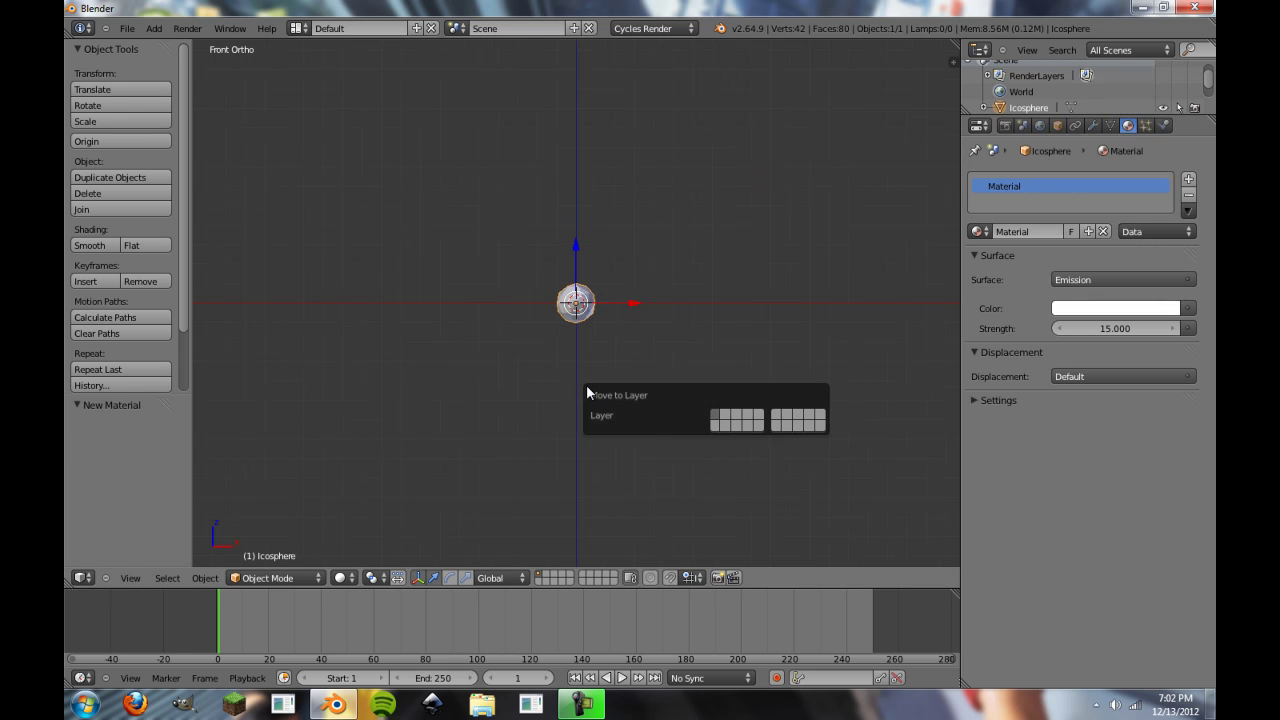
key("2")
key("shift+a")
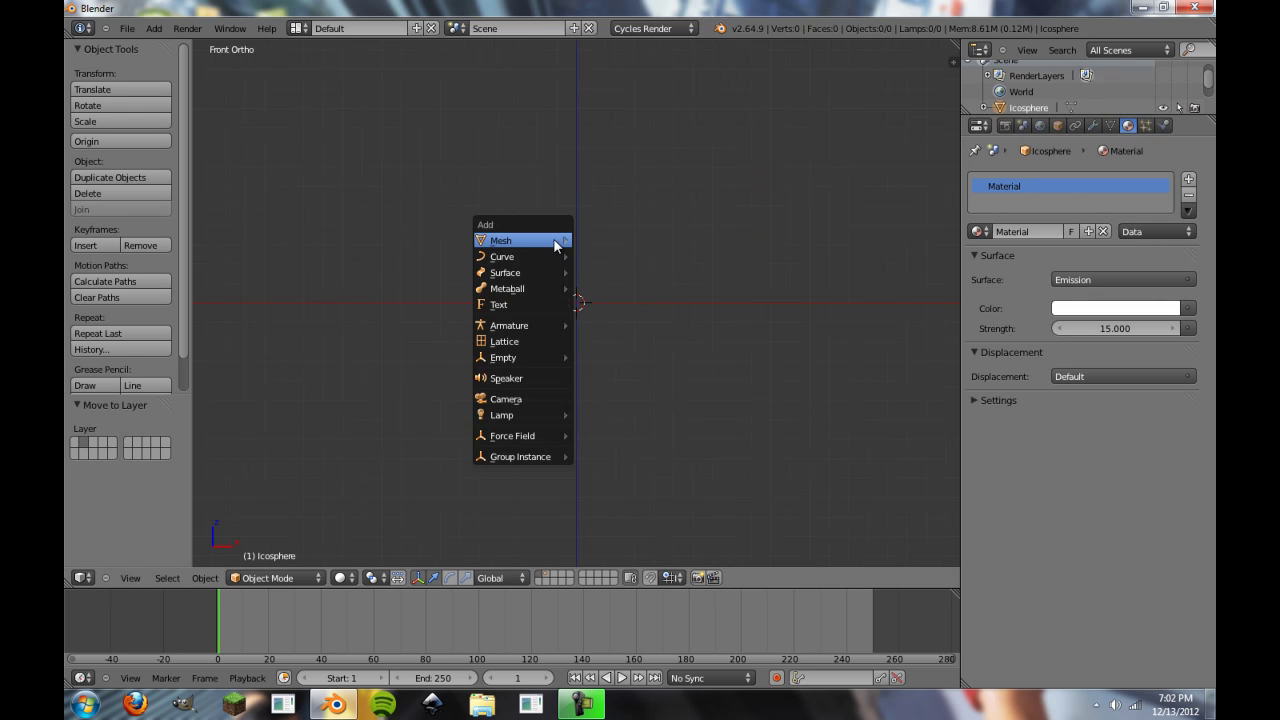
mouse_move(560, 240)
left_click(600, 242)
middle_click_drag(605, 248, 663, 234)
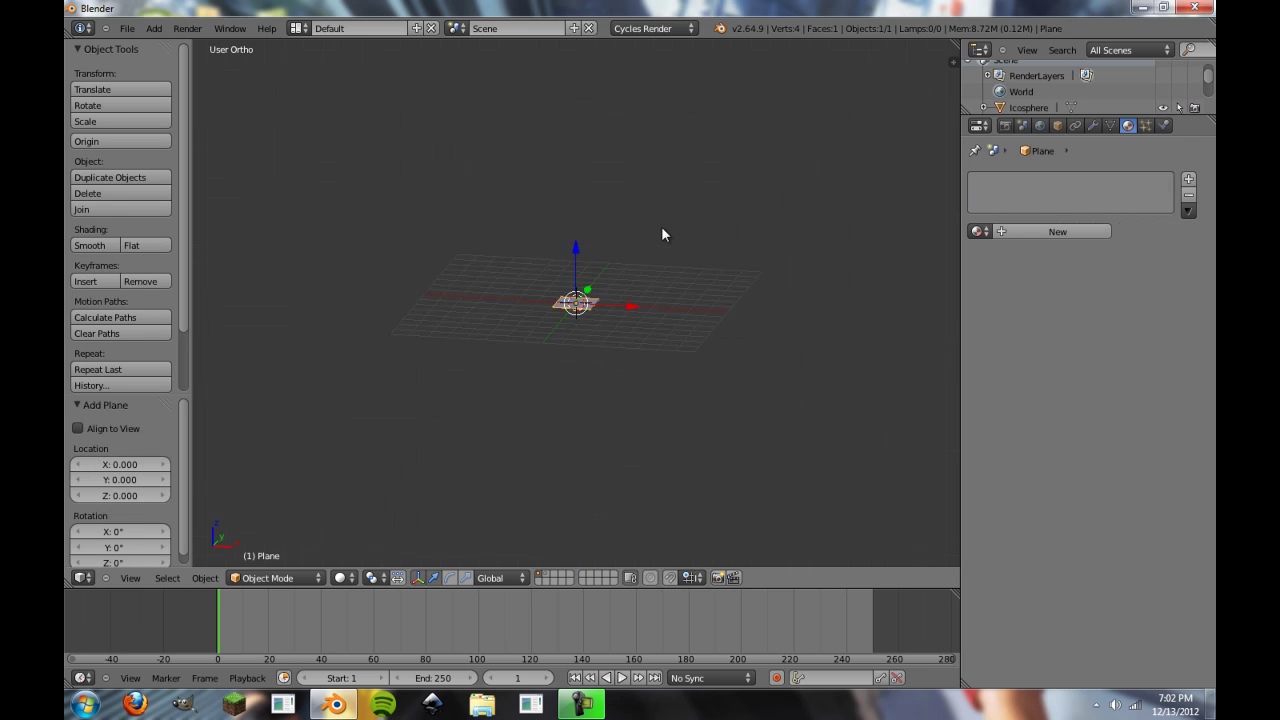
key("s")
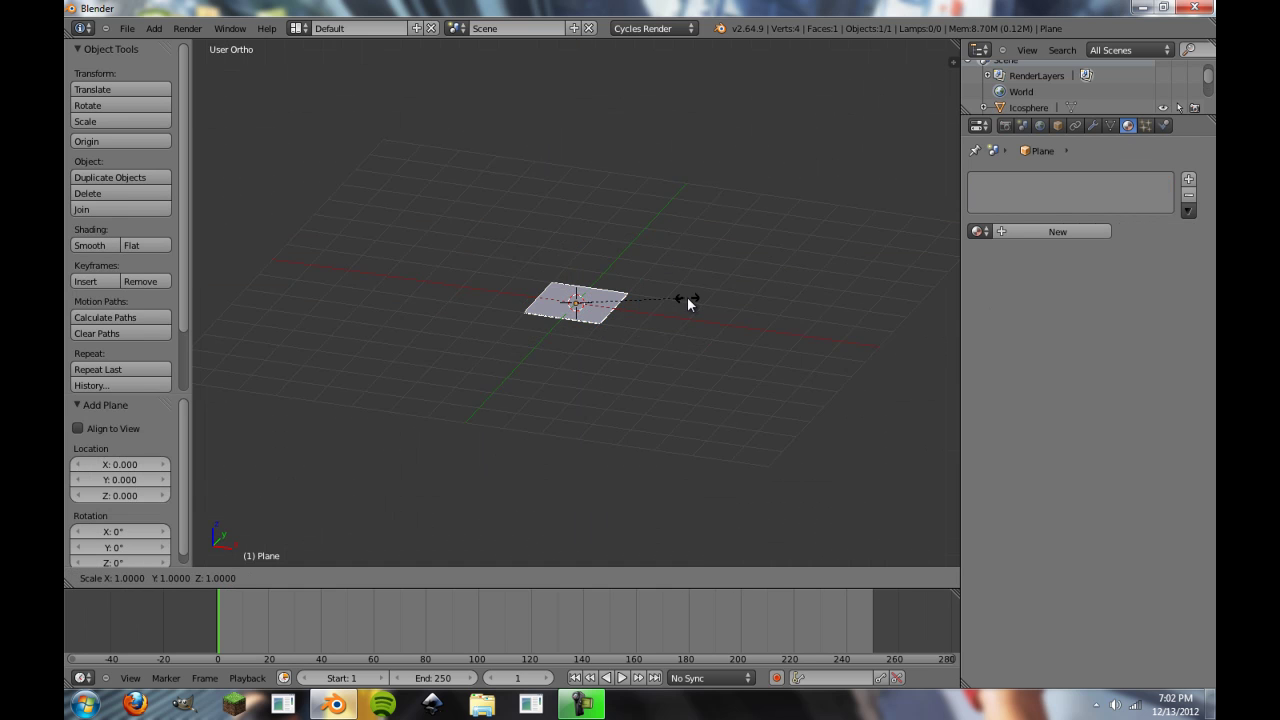
key("5")
key("Return")
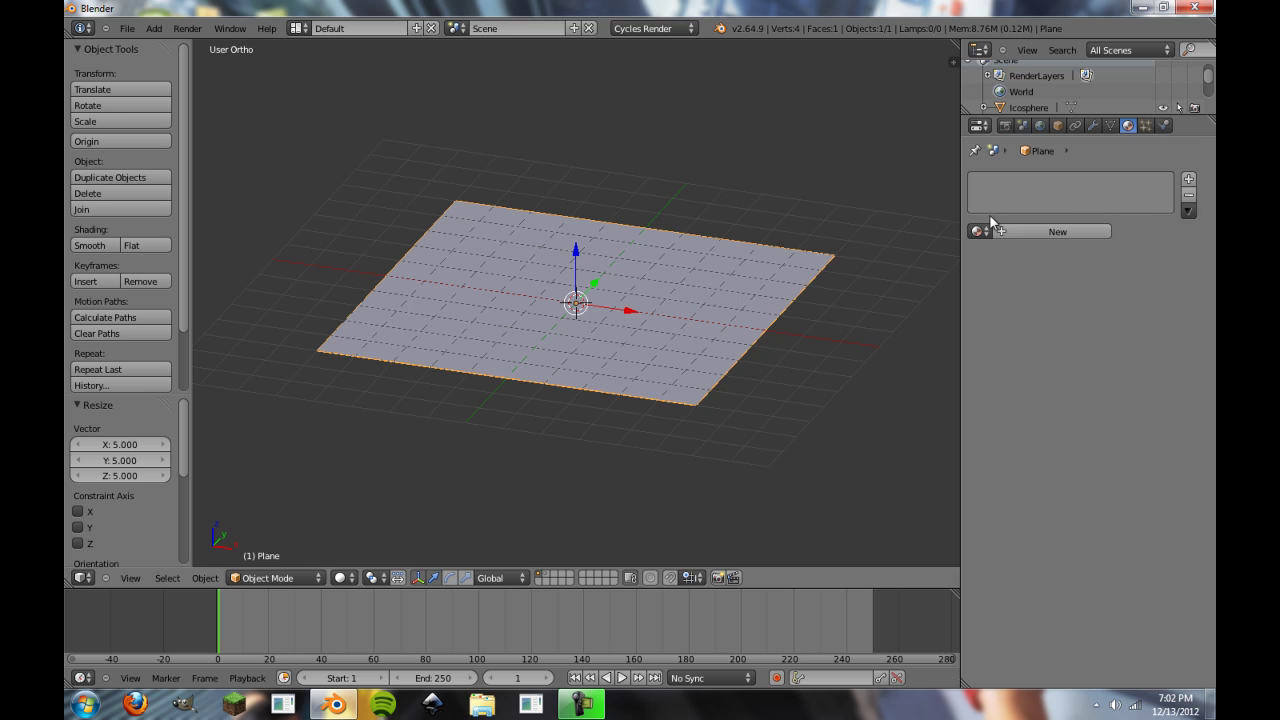
Add a particle system to the plane and preview the emitted particles
left_click(1149, 126)
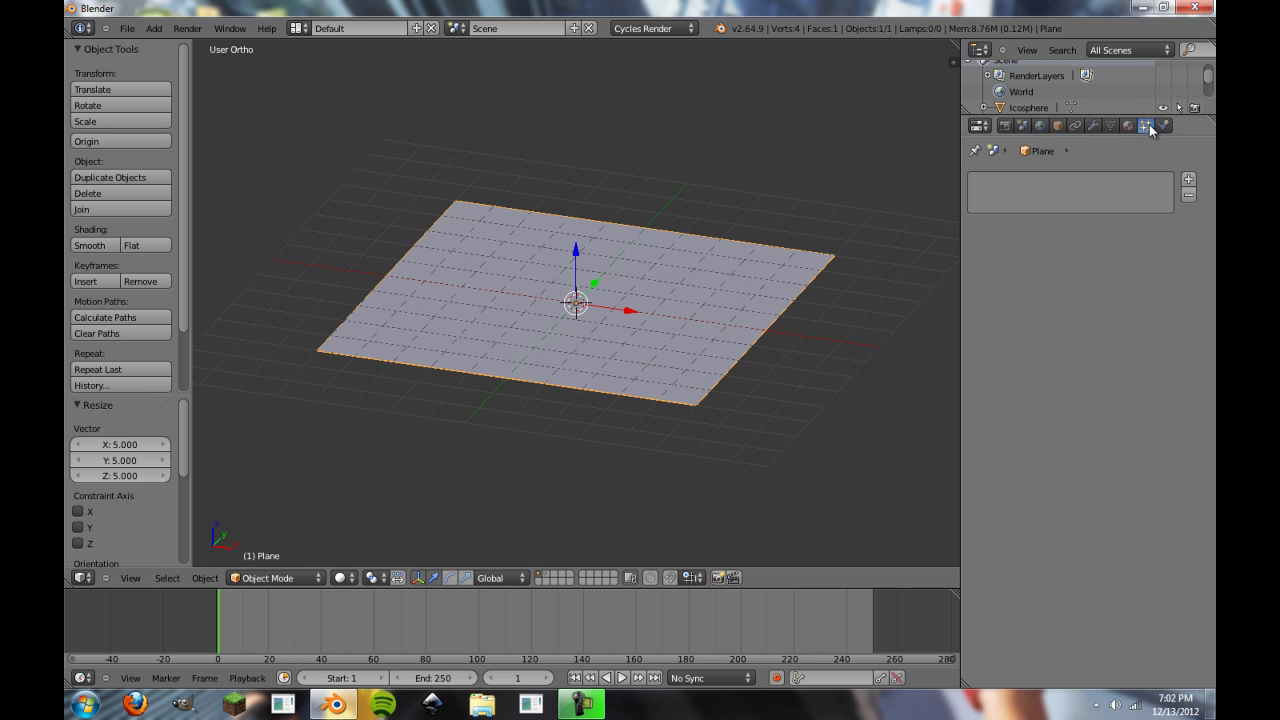
left_click(1189, 181)
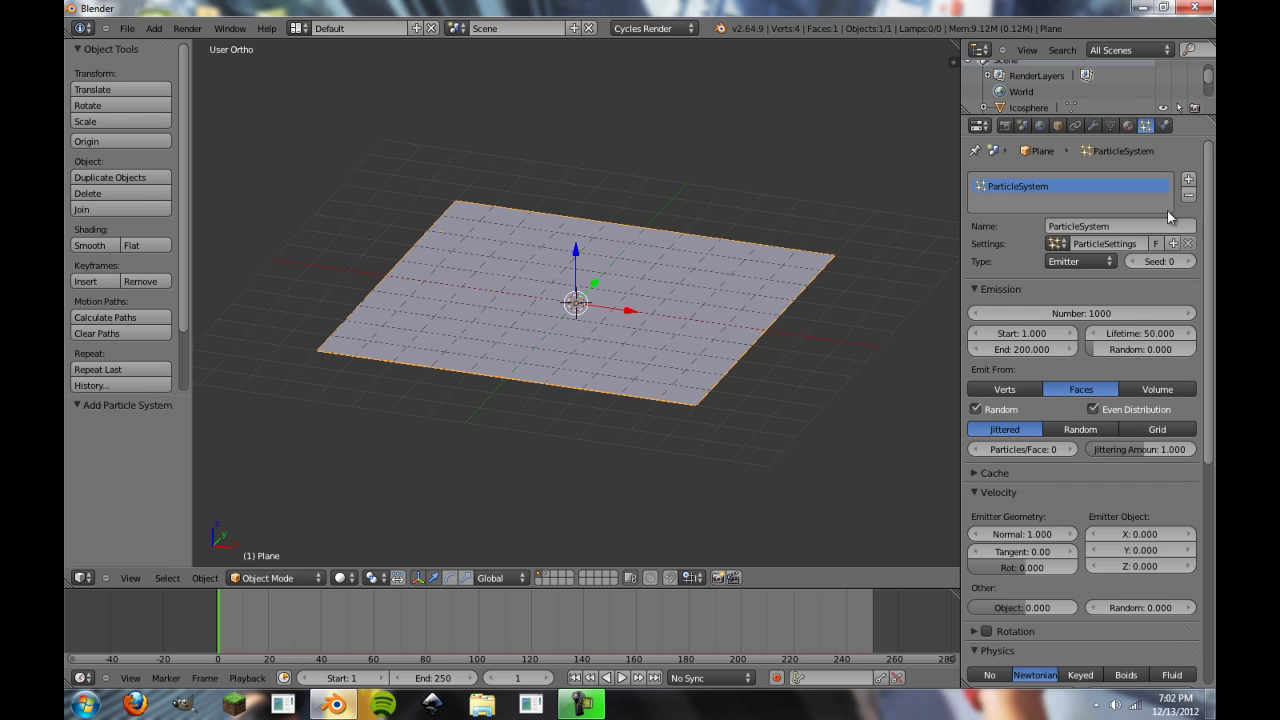
scroll(1137, 470, "down", 2)
key("alt+a")
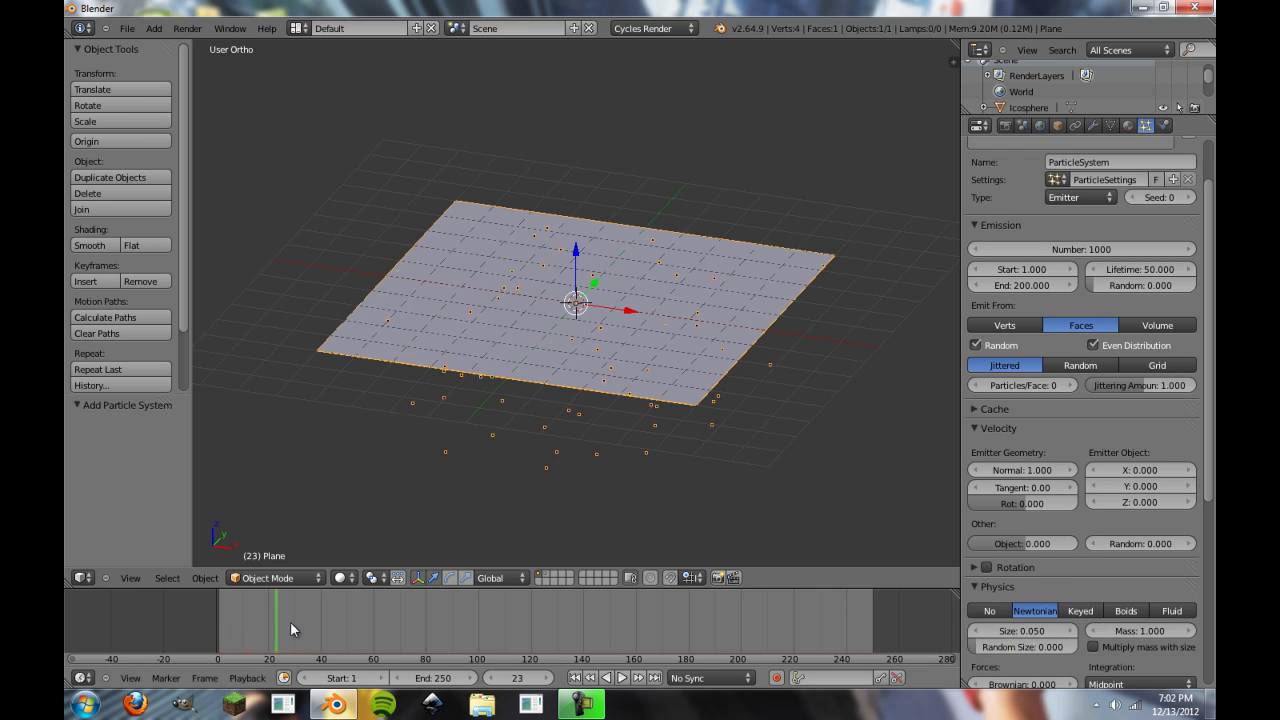
scroll(1085, 568, "down", 1)
scroll(1085, 568, "down", 1)
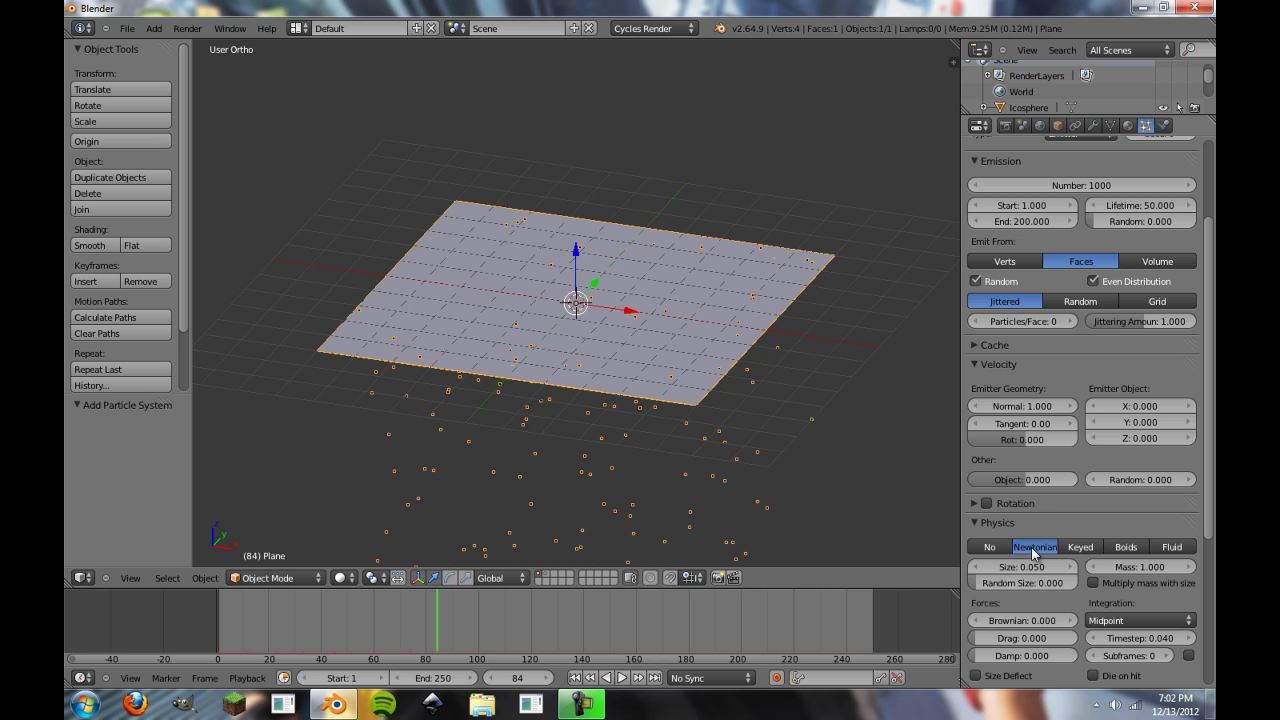
Switch the particles to Boids physics and remove the Separate rule, leaving only Flock
left_click(1126, 547)
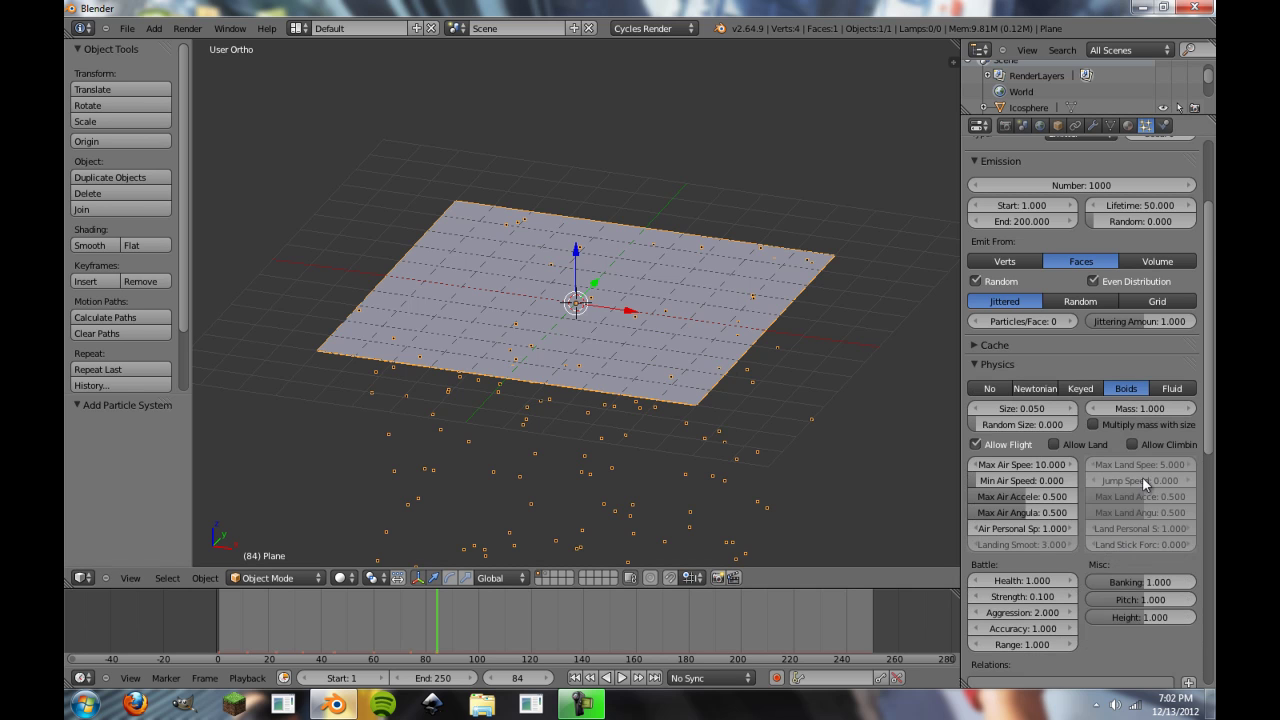
scroll(1142, 476, "down", 4)
scroll(1118, 580, "down", 7)
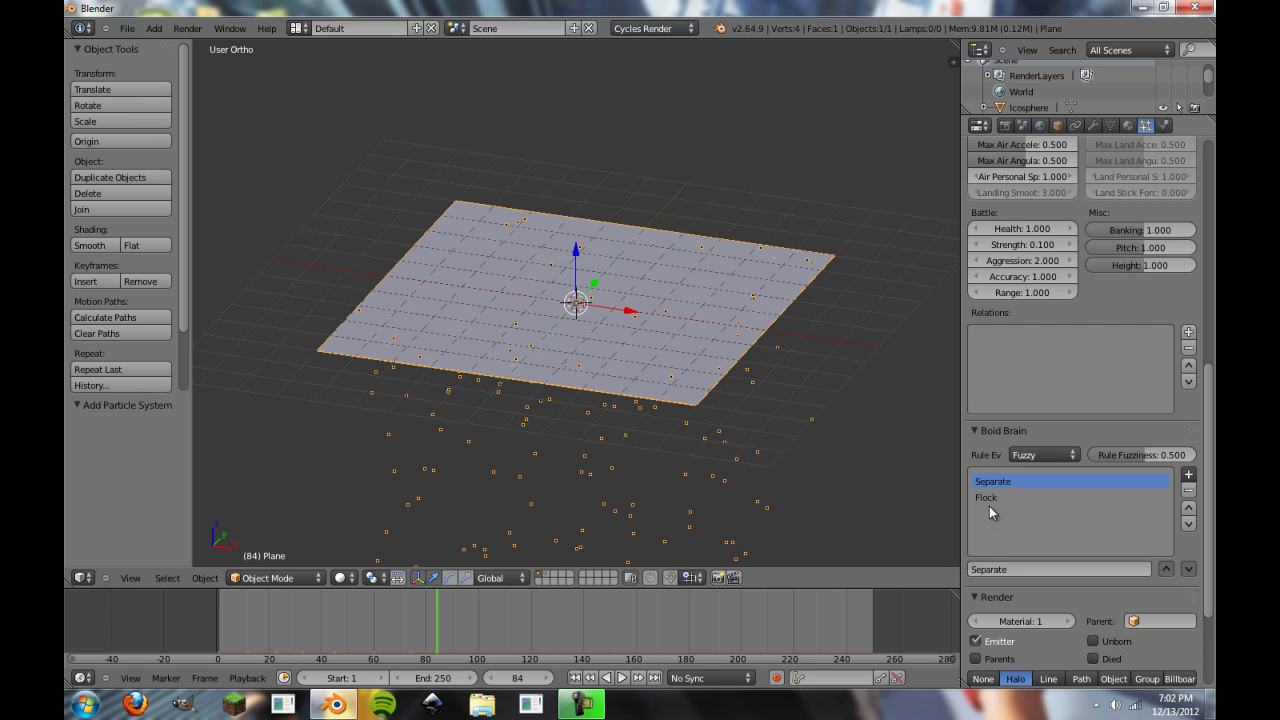
left_click(1189, 490)
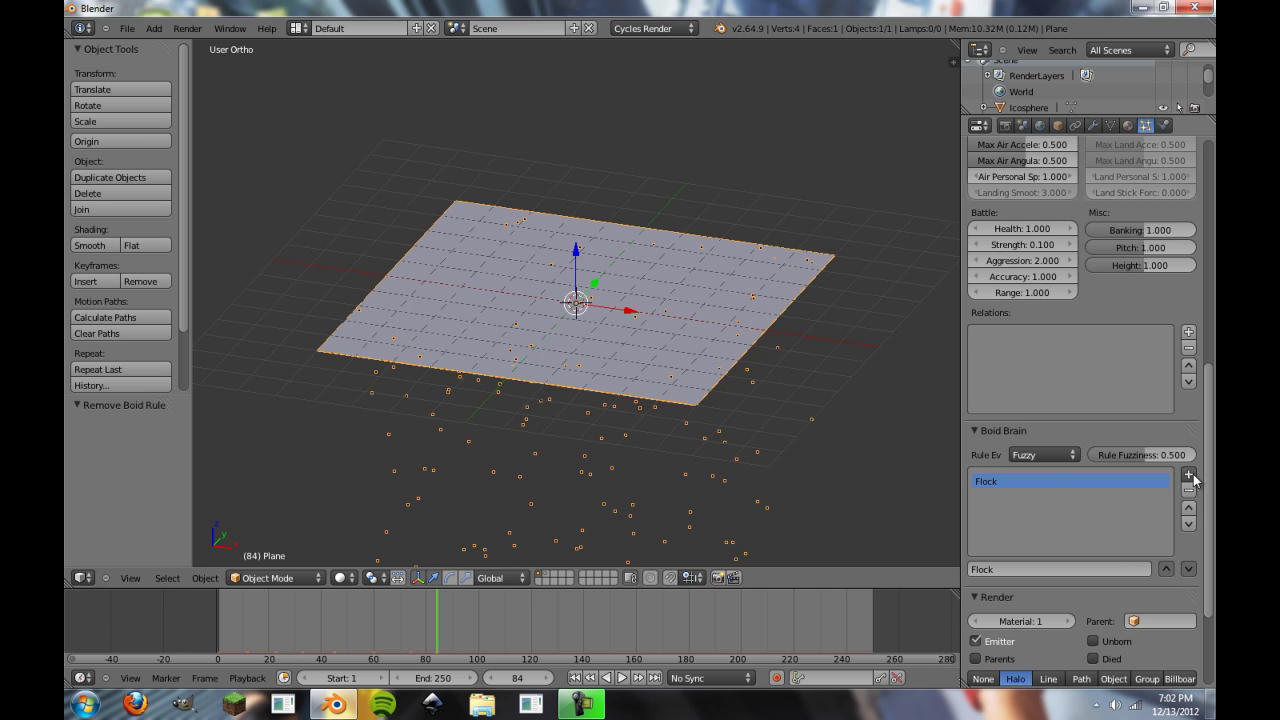
Add a plain-axes empty raised 5 units along Z, then reselect the plane
key("shift+a")
mouse_move(558, 276)
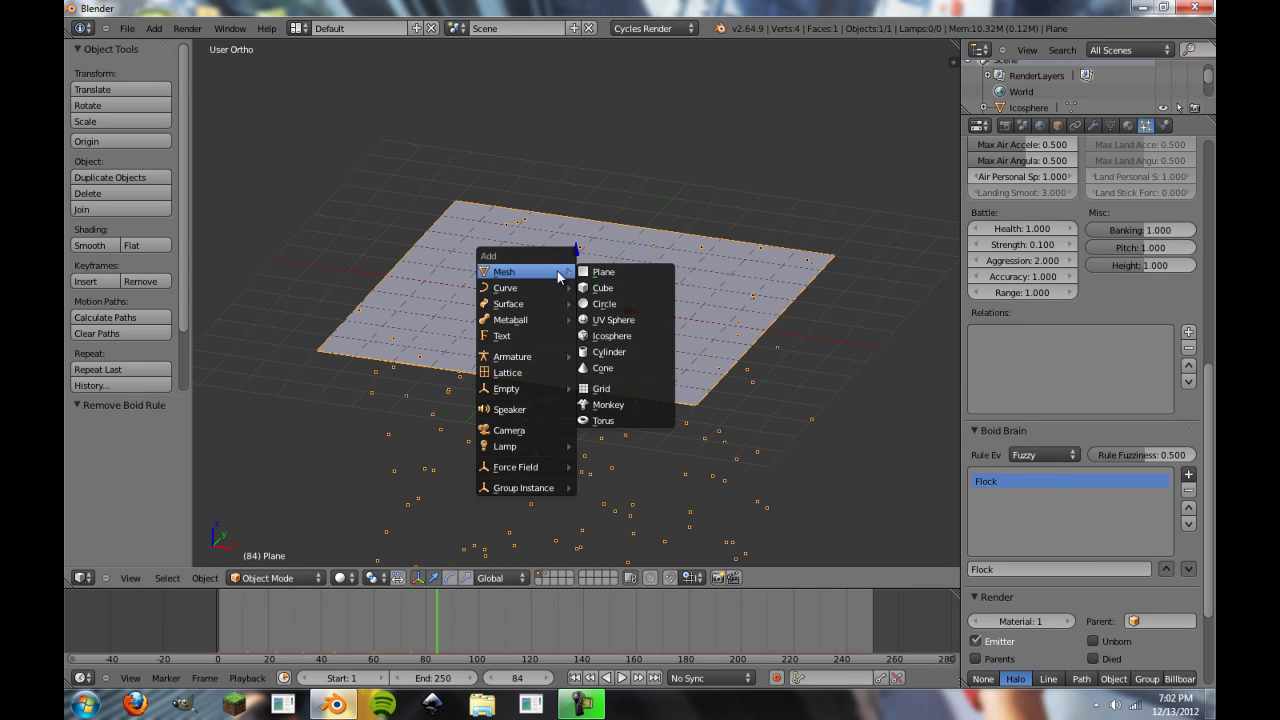
mouse_move(545, 393)
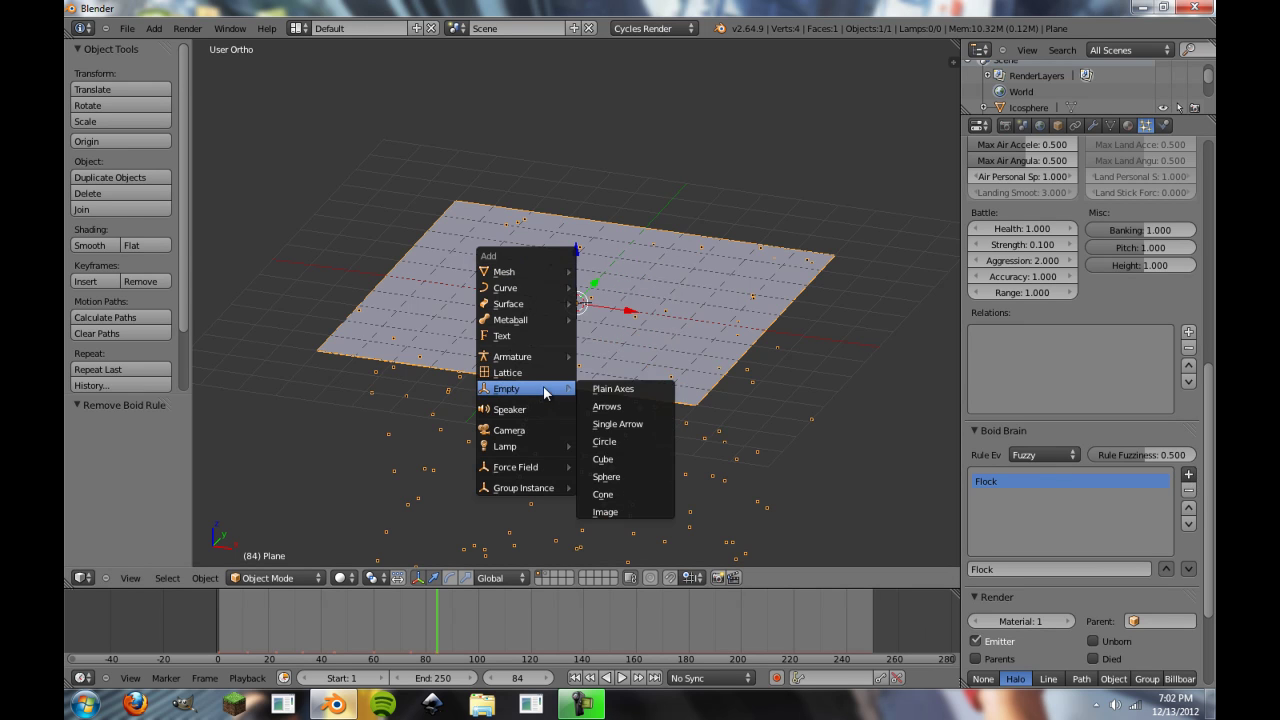
left_click(648, 390)
left_click_drag(578, 266, 589, 83)
right_click(629, 272)
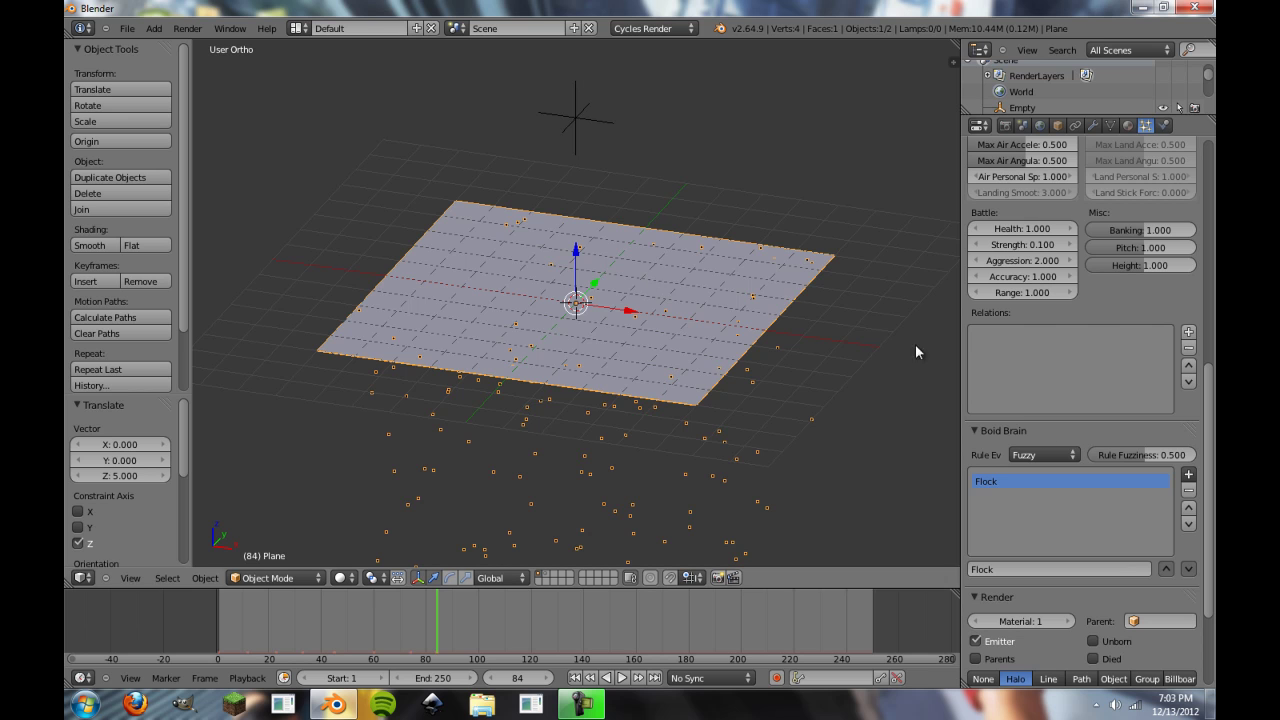
Add a Goal boid rule targeting the Empty, with Predict enabled
left_click(1188, 475)
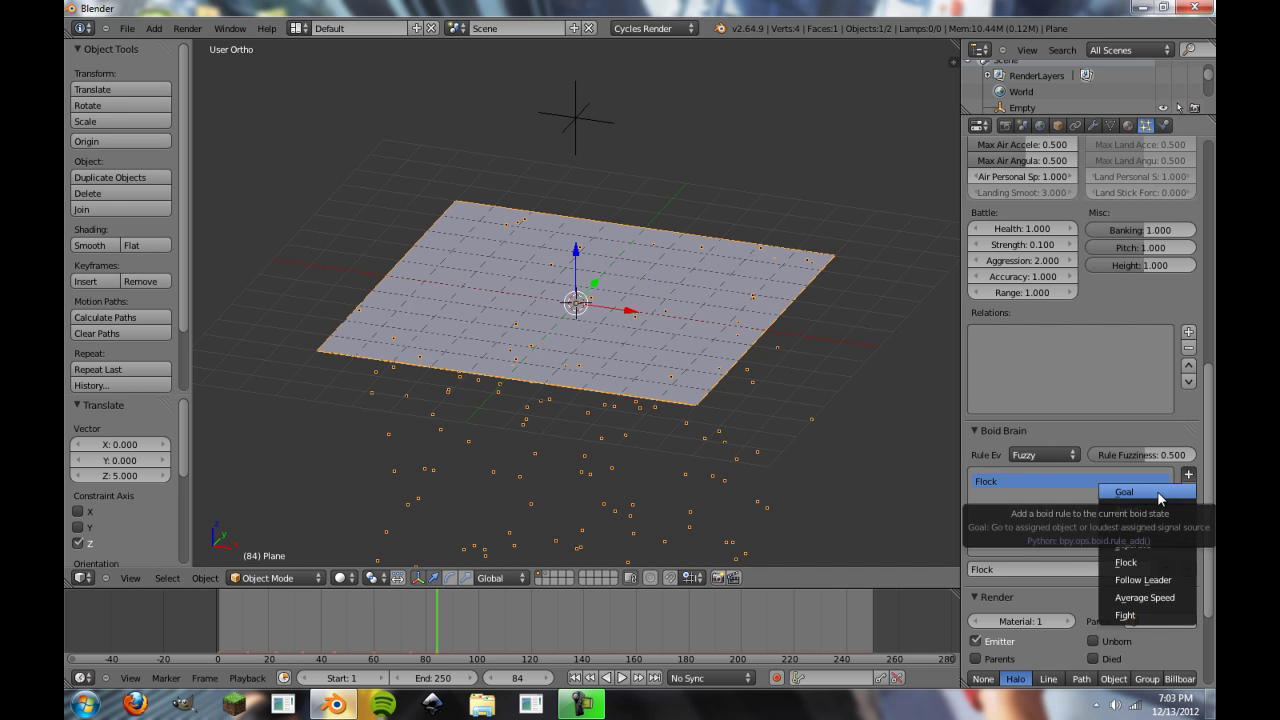
left_click(1157, 491)
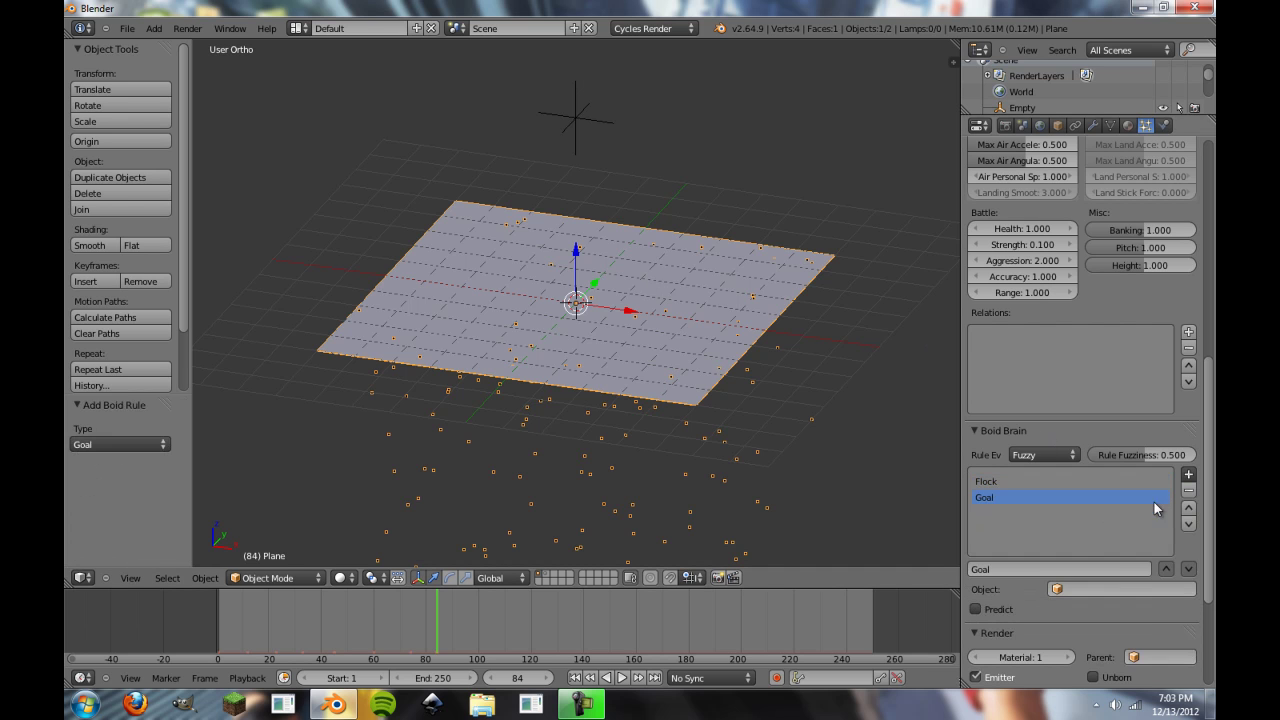
left_click(1078, 590)
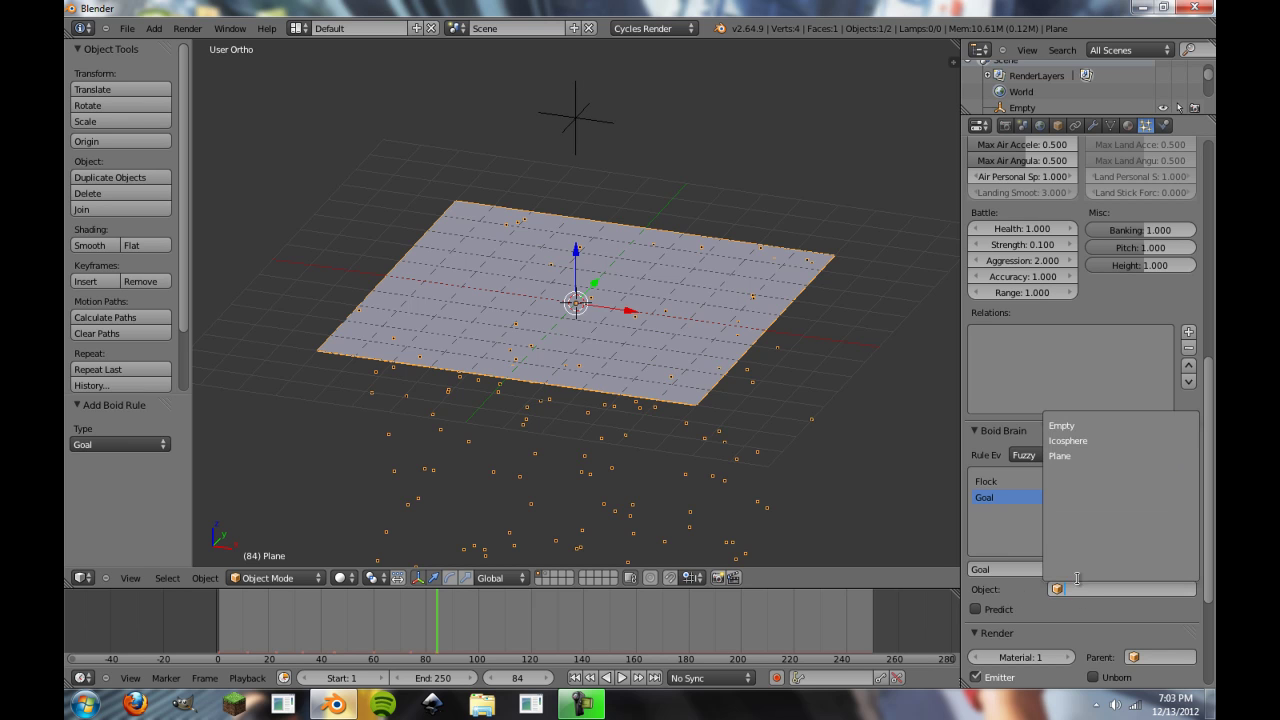
left_click(1078, 426)
left_click(1001, 611)
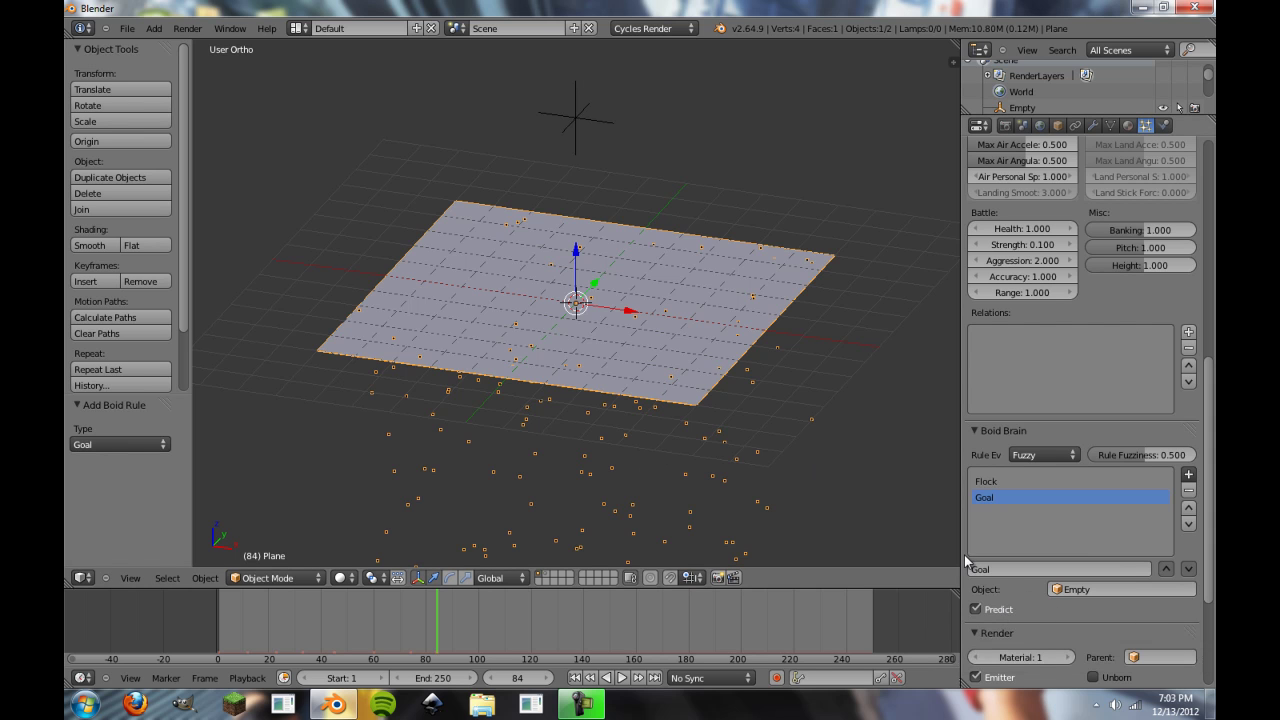
scroll(724, 453, "down", 3)
Scrub the simulation, orbit to an edge-on view, and set particle Lifetime to 200
left_click_drag(438, 633, 739, 625)
middle_click_drag(599, 462, 616, 377)
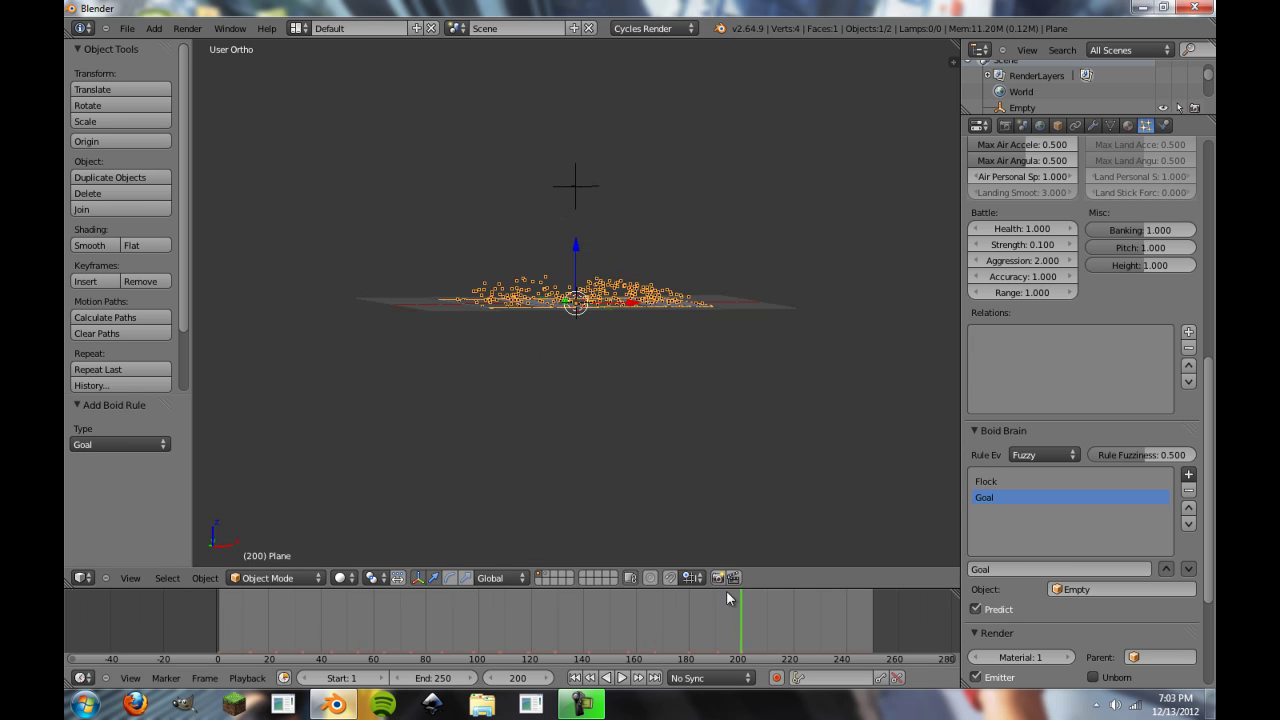
left_click_drag(726, 598, 510, 620)
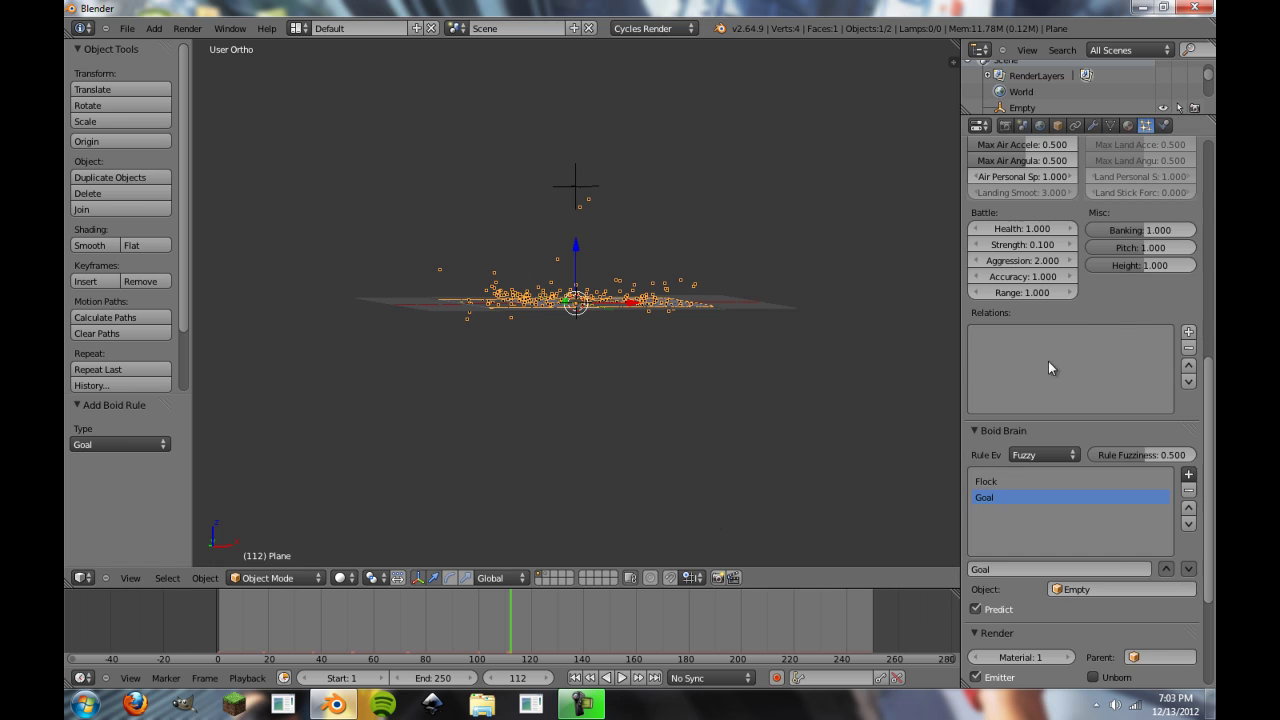
scroll(1049, 368, "up", 12)
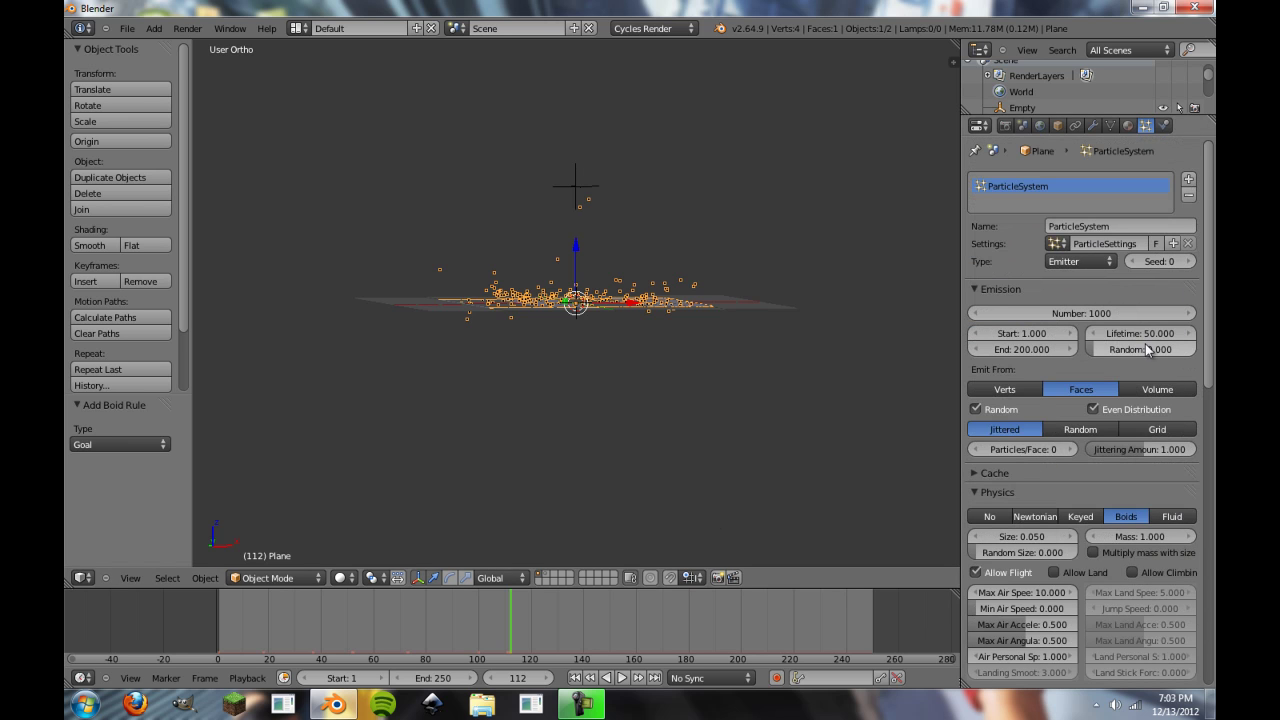
left_click(1136, 338)
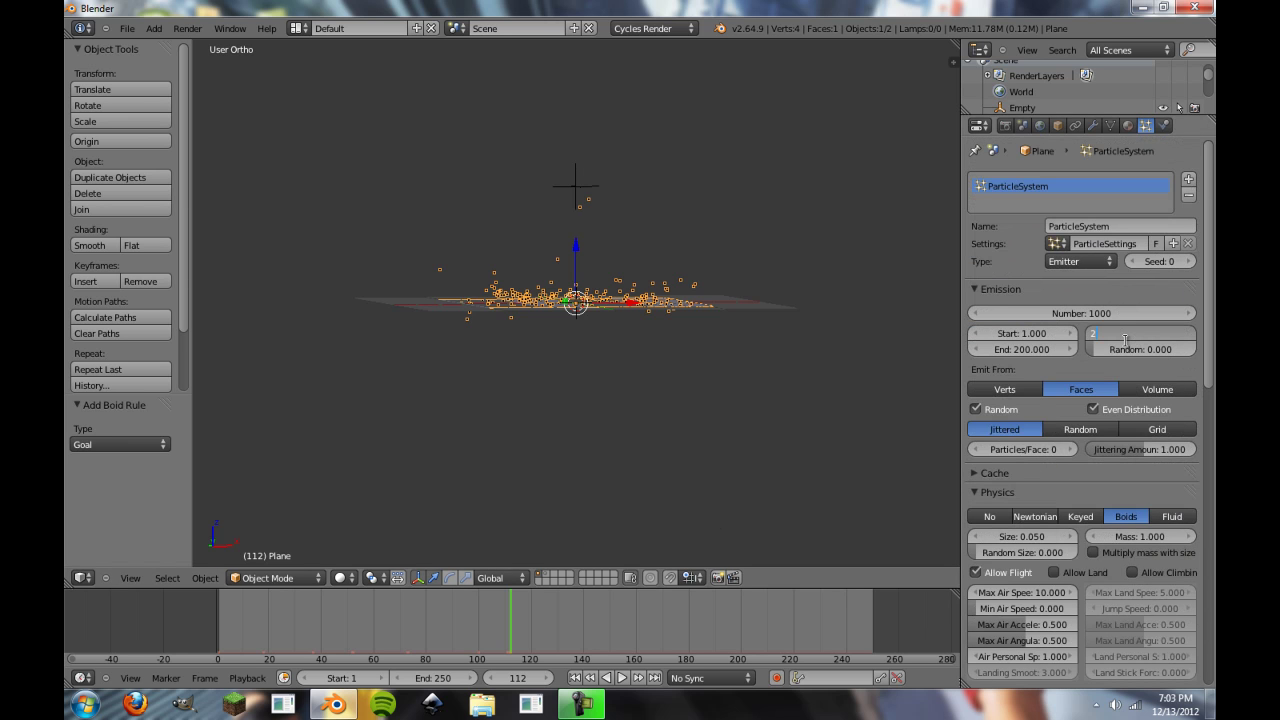
type("200")
key("Return")
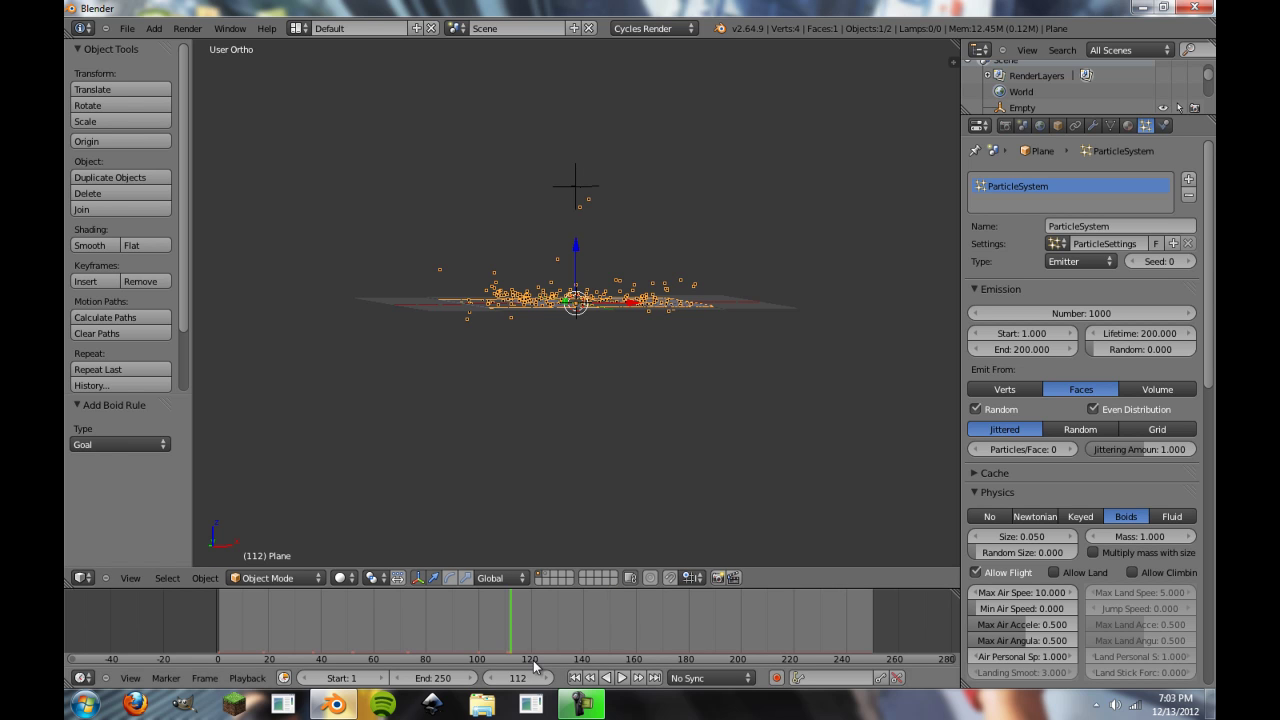
Change Lifetime to 400 and preview the boid swarm in playback
left_click(292, 645)
left_click_drag(285, 643, 911, 640)
left_click_drag(779, 629, 617, 622)
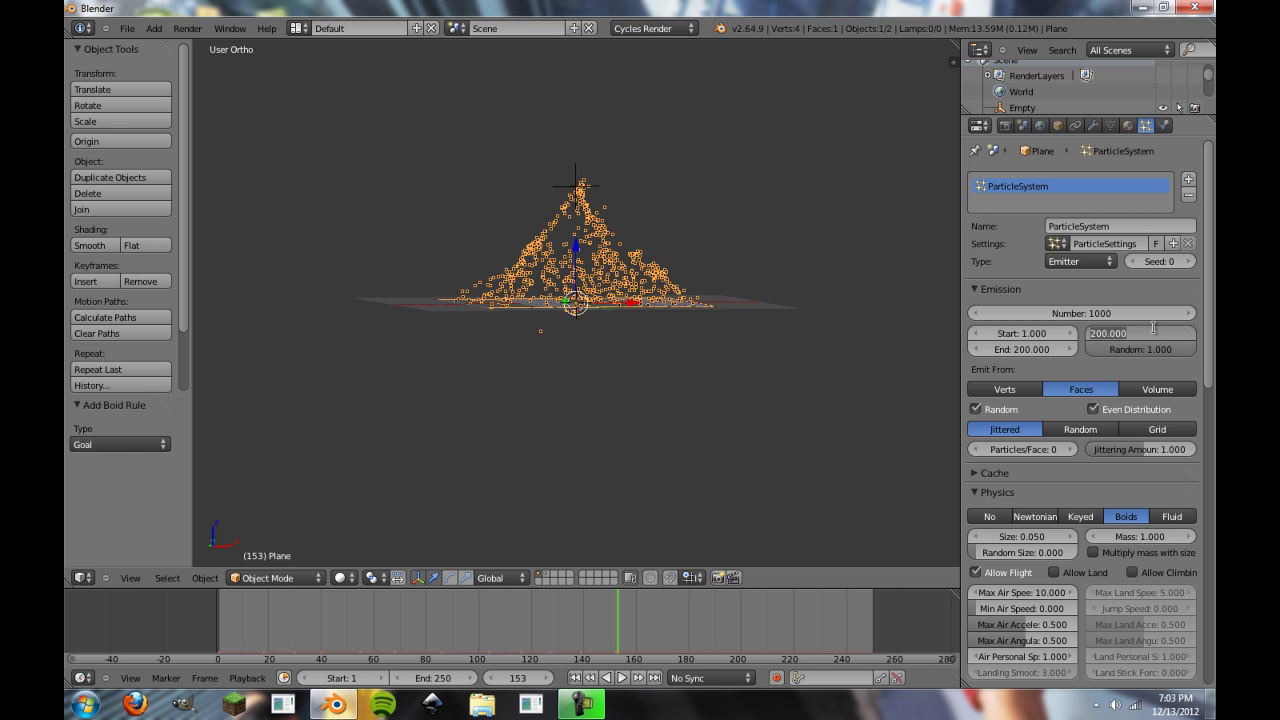
type("0")
key("Return")
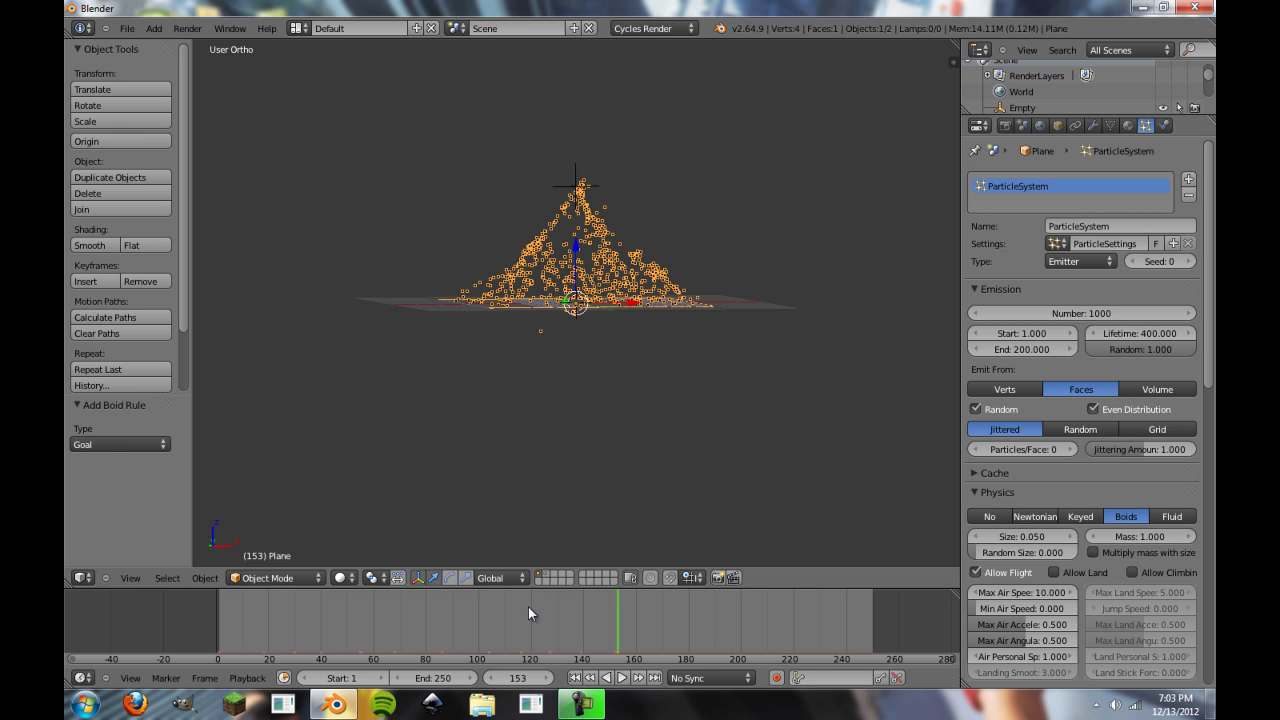
left_click_drag(462, 622, 64, 644)
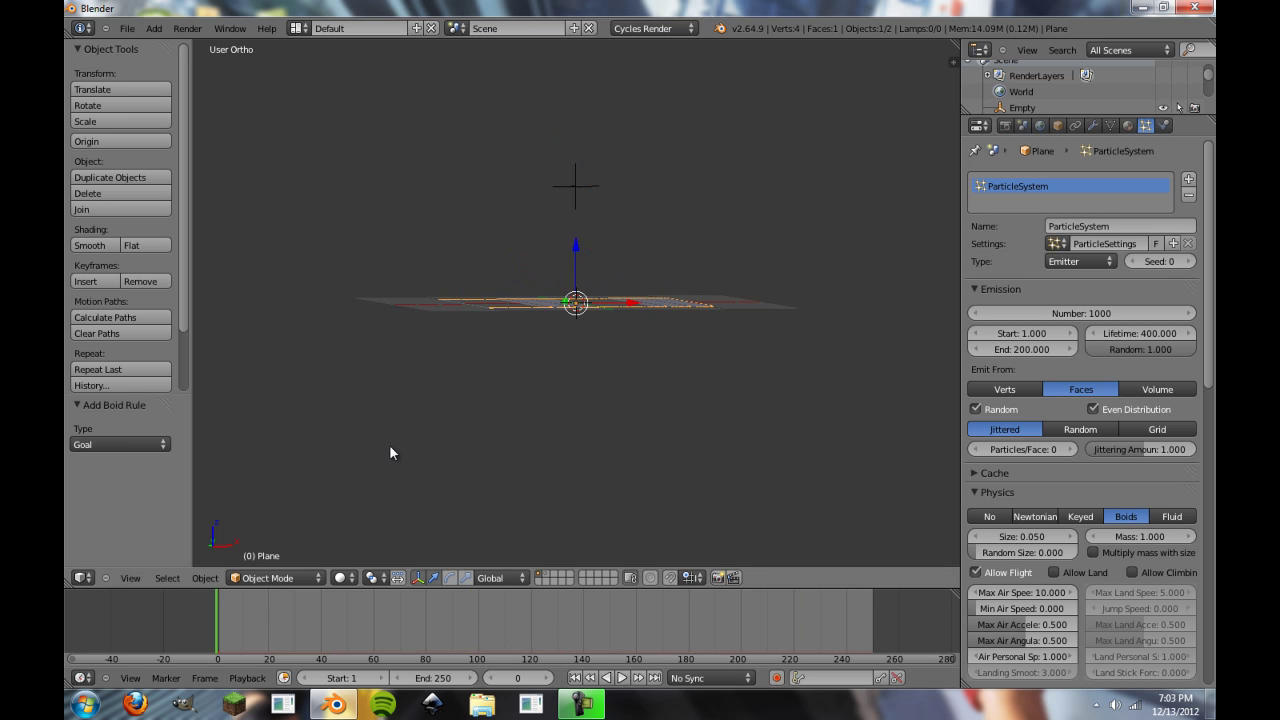
key("alt+a")
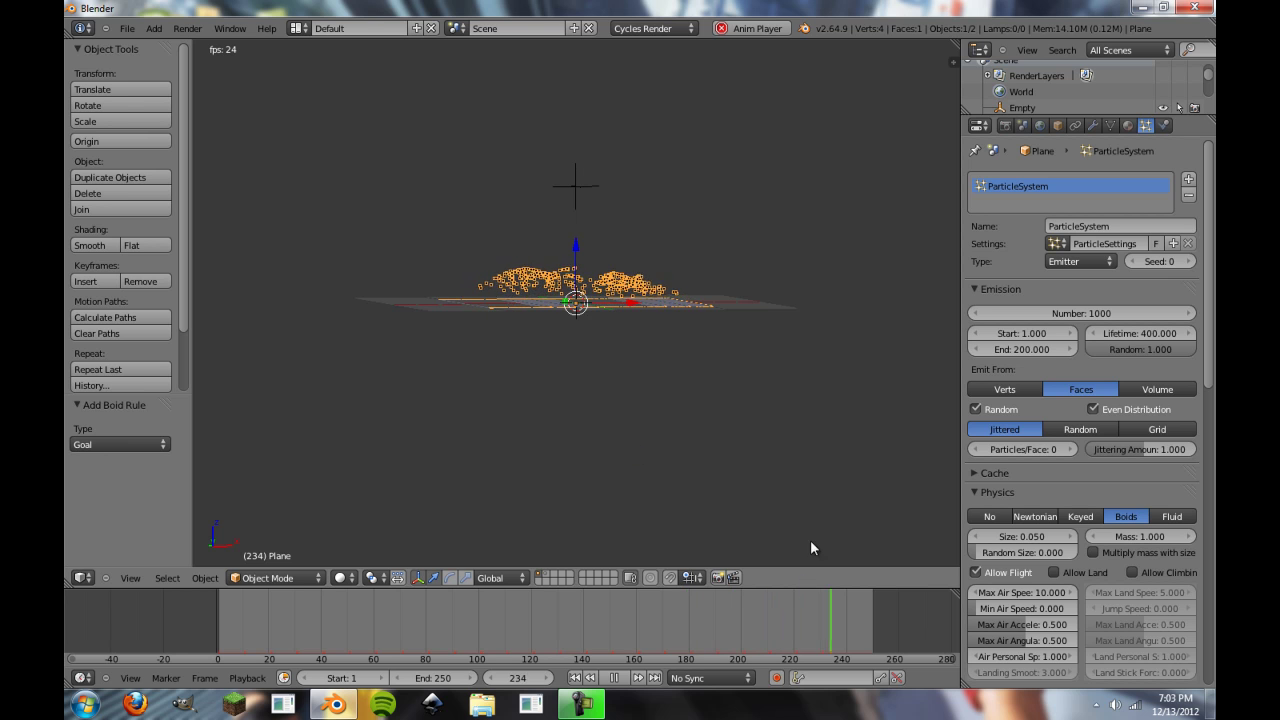
key("Escape")
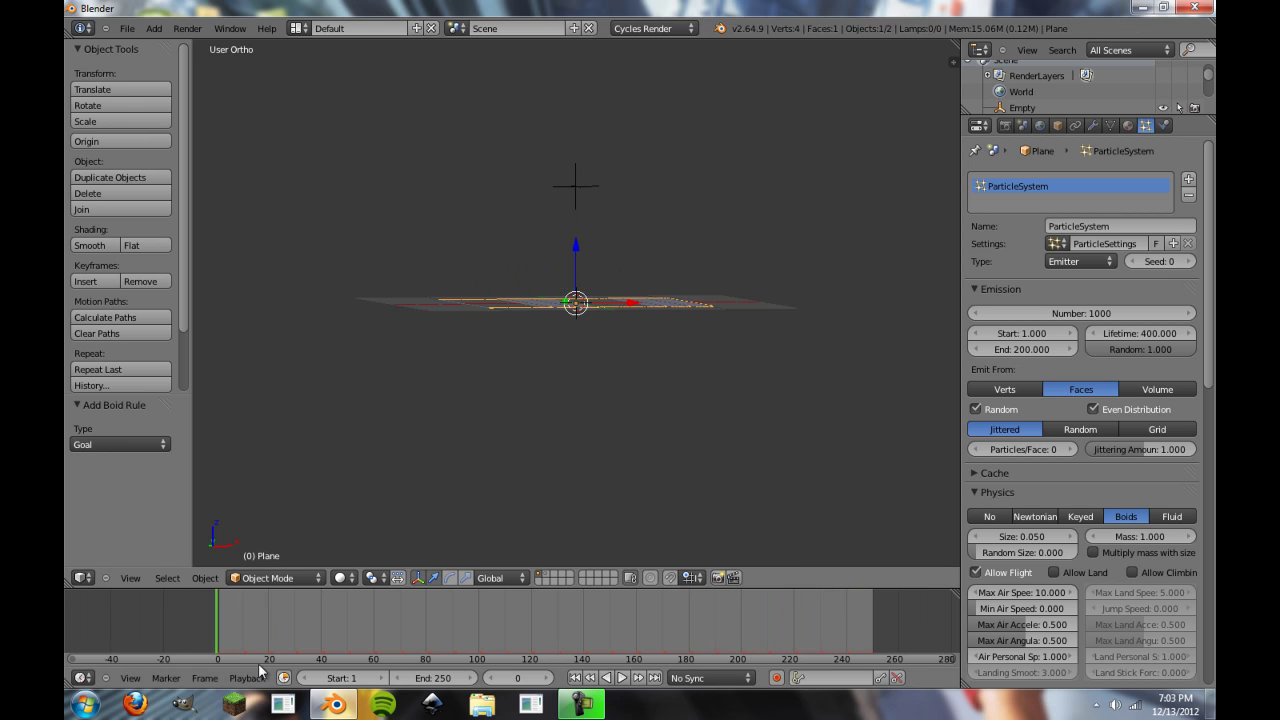
left_click_drag(245, 629, 455, 636)
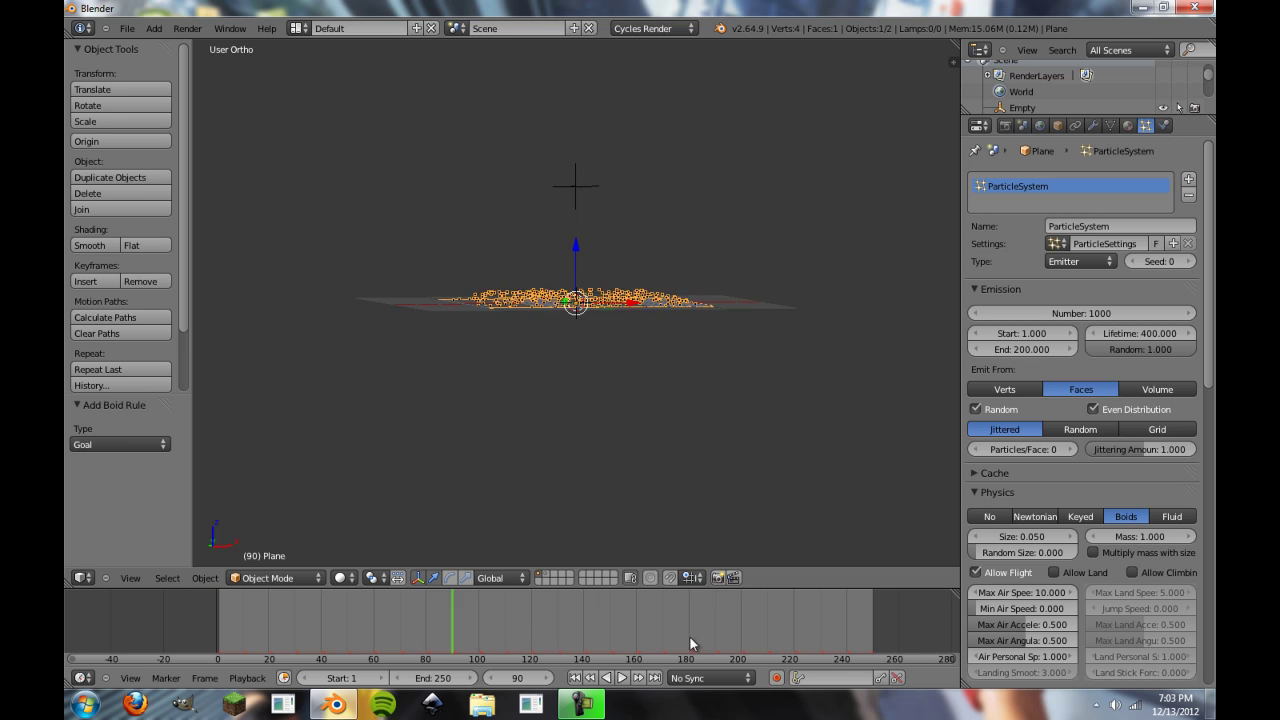
Set Lifetime back to 200 and replay the swarm from the first frame
left_click(1145, 337)
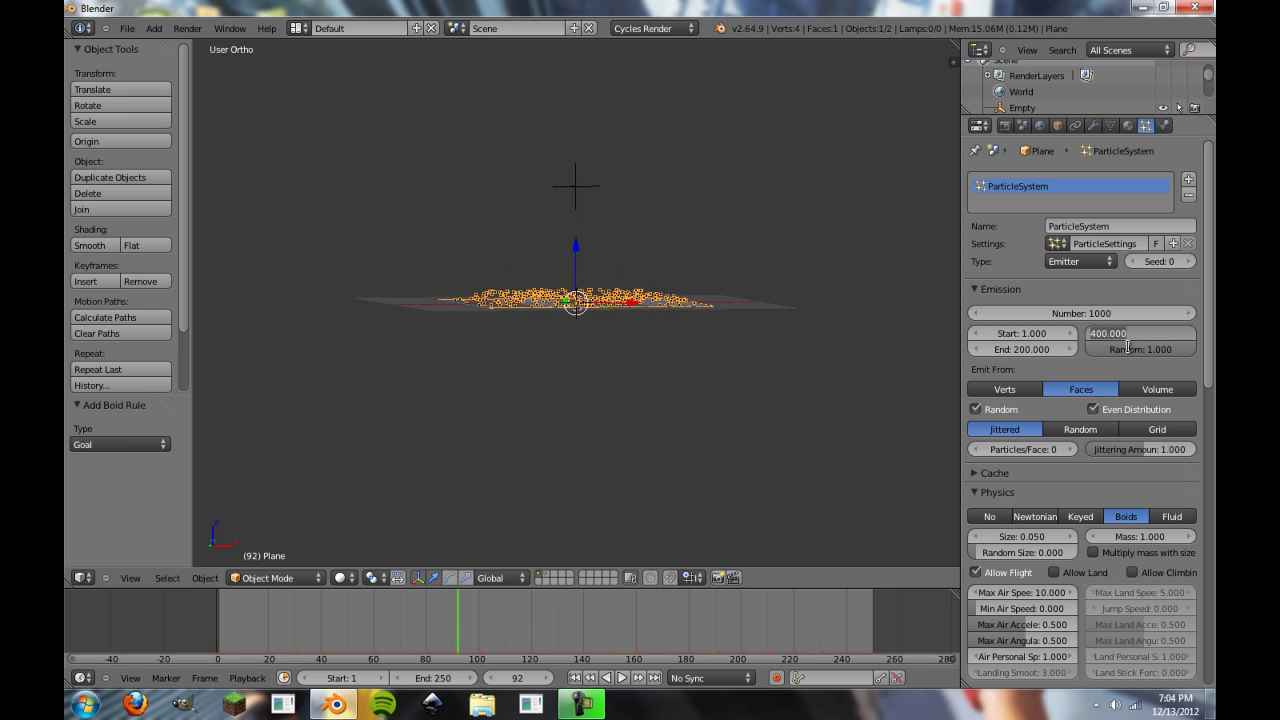
type("200")
key("Return")
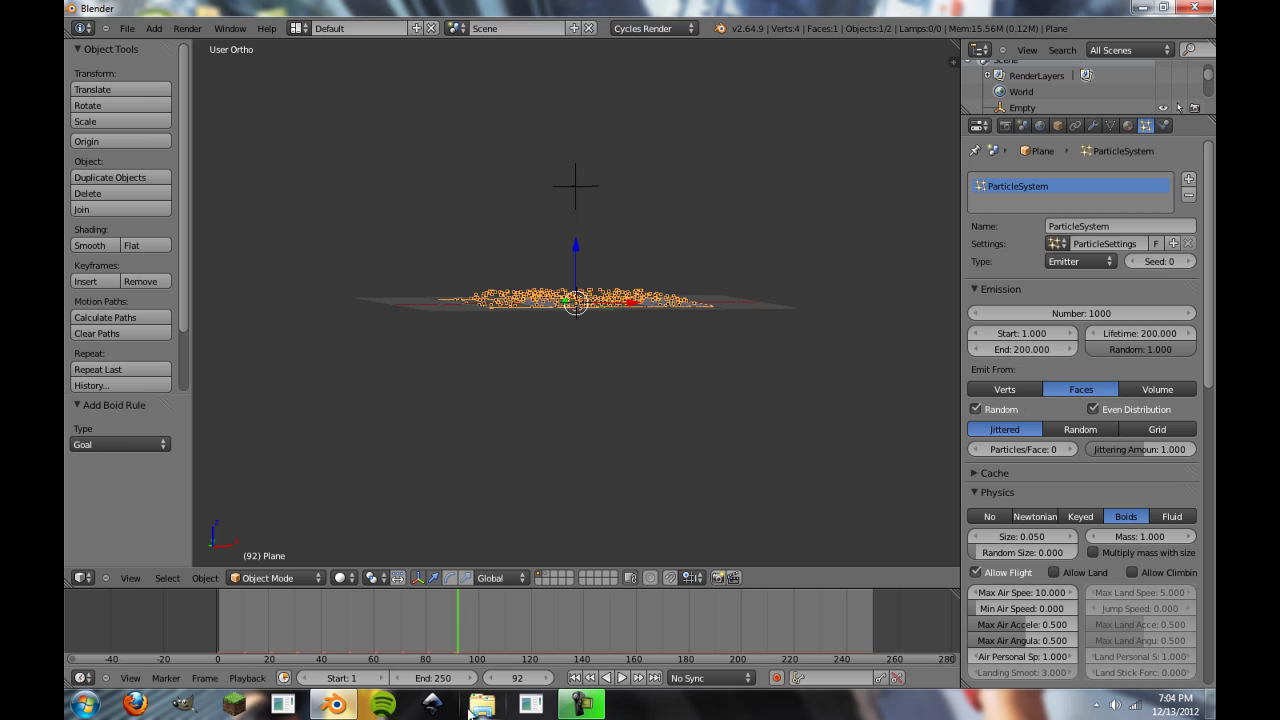
left_click_drag(124, 619, 466, 636)
left_click_drag(381, 637, 110, 608)
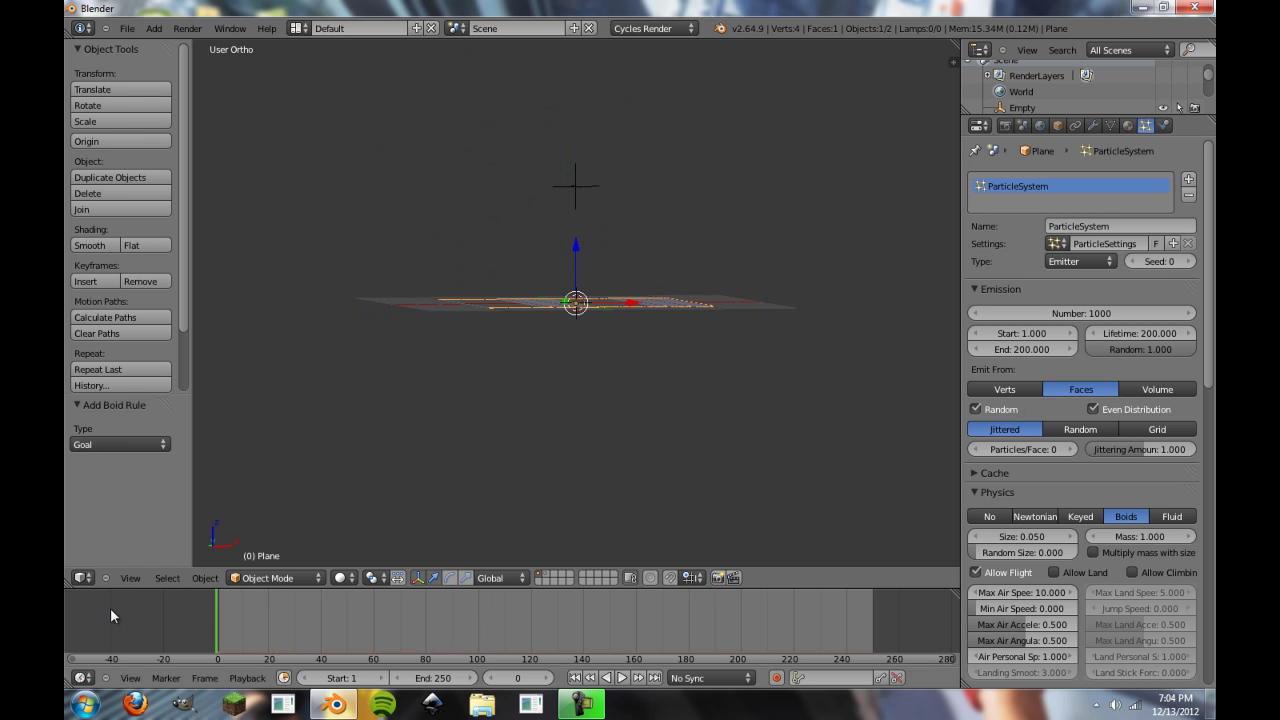
key("alt+a")
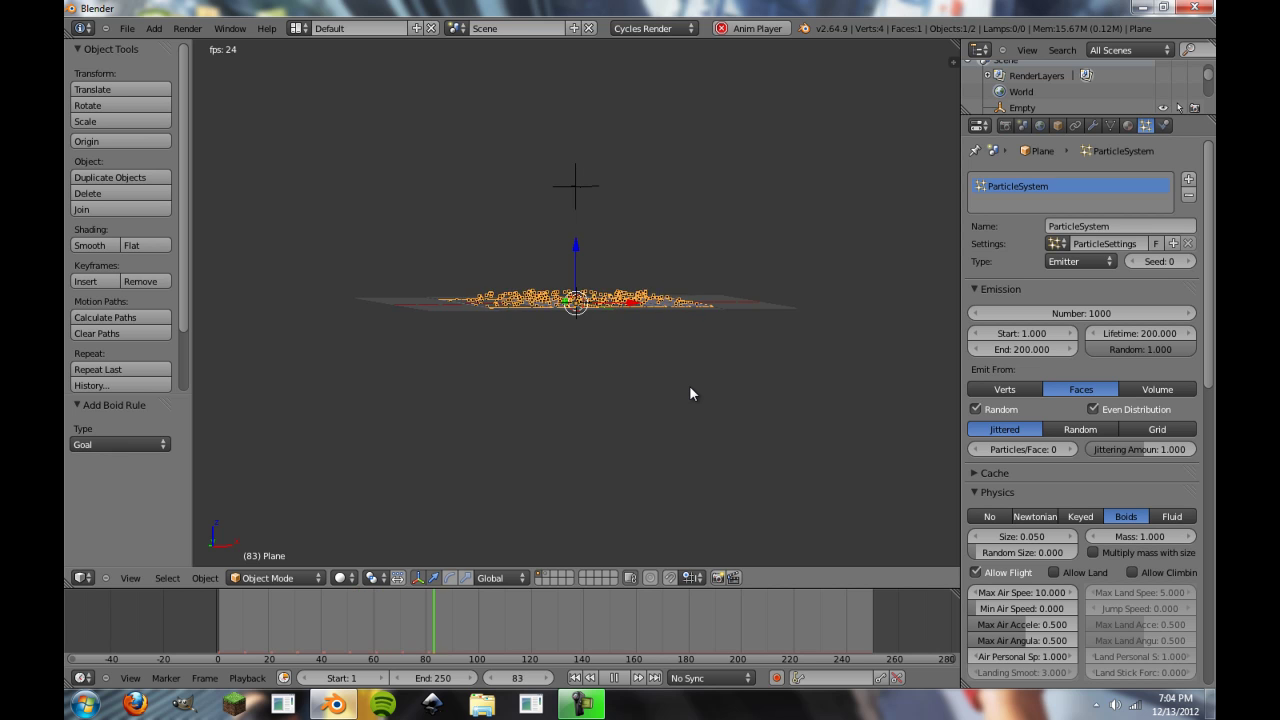
Set particle Random Size to 1.000 and the emission End frame to 100
key("Escape")
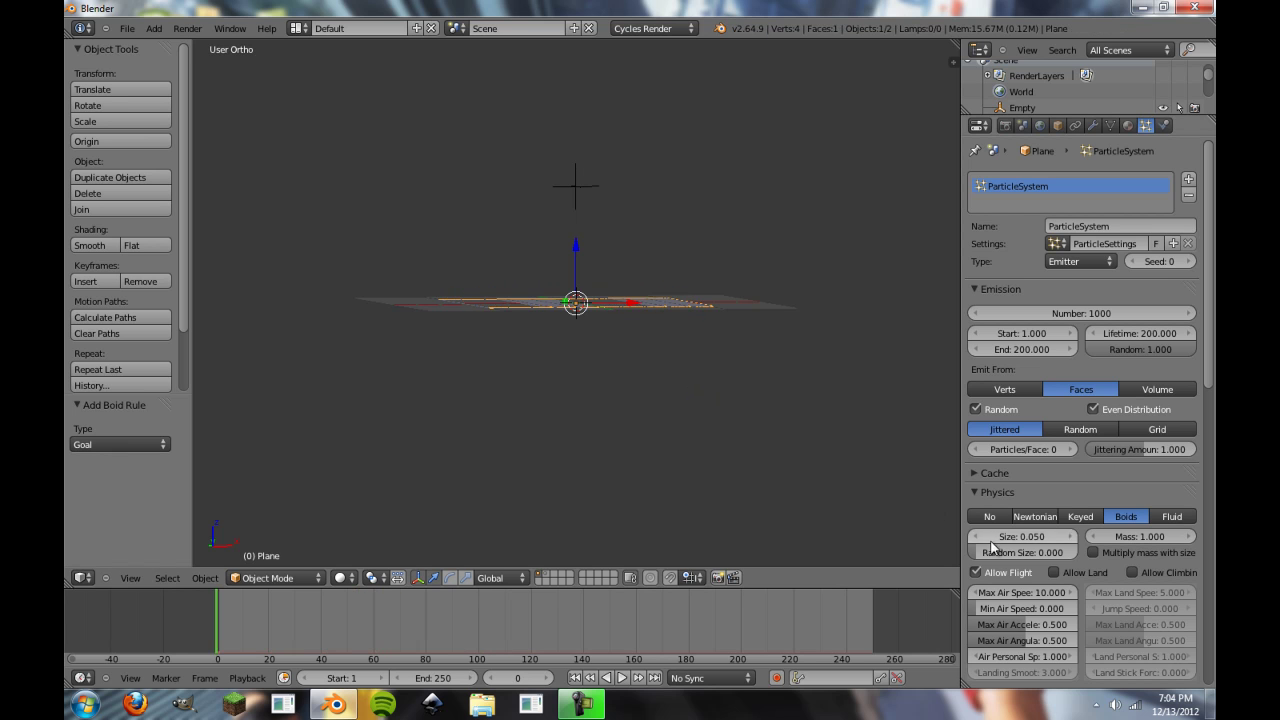
left_click_drag(978, 557, 1133, 555)
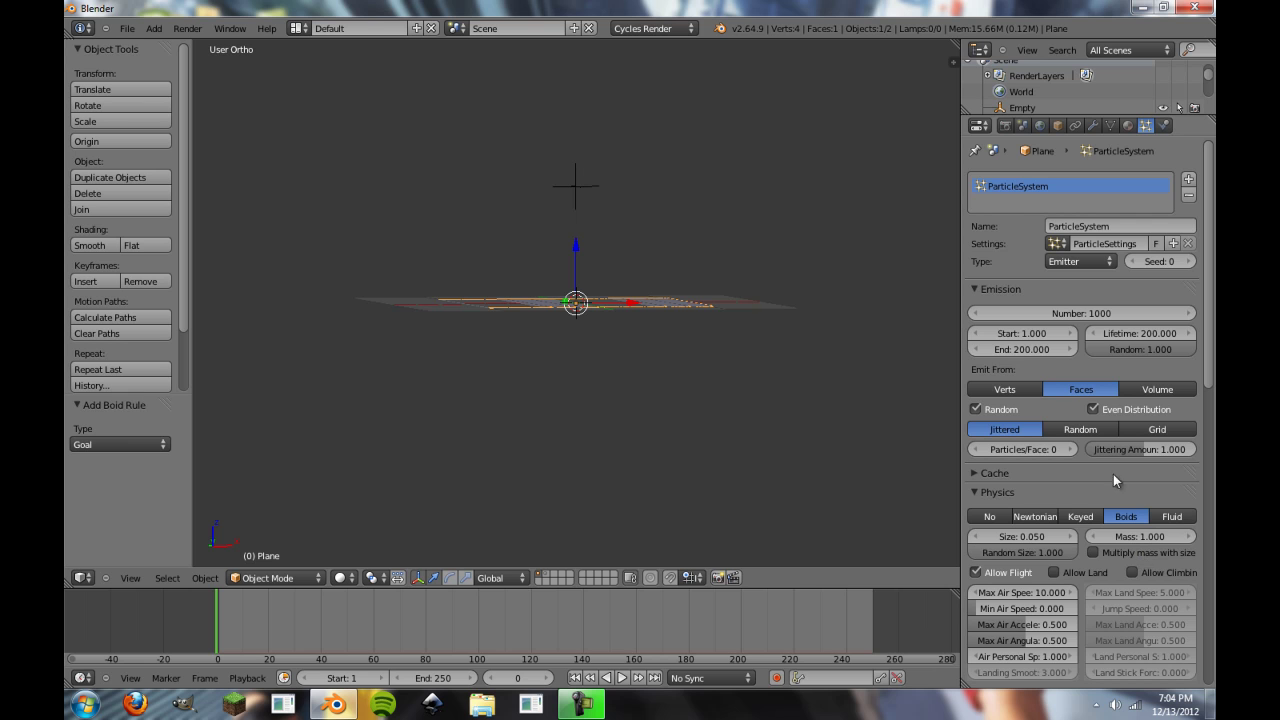
left_click(1021, 349)
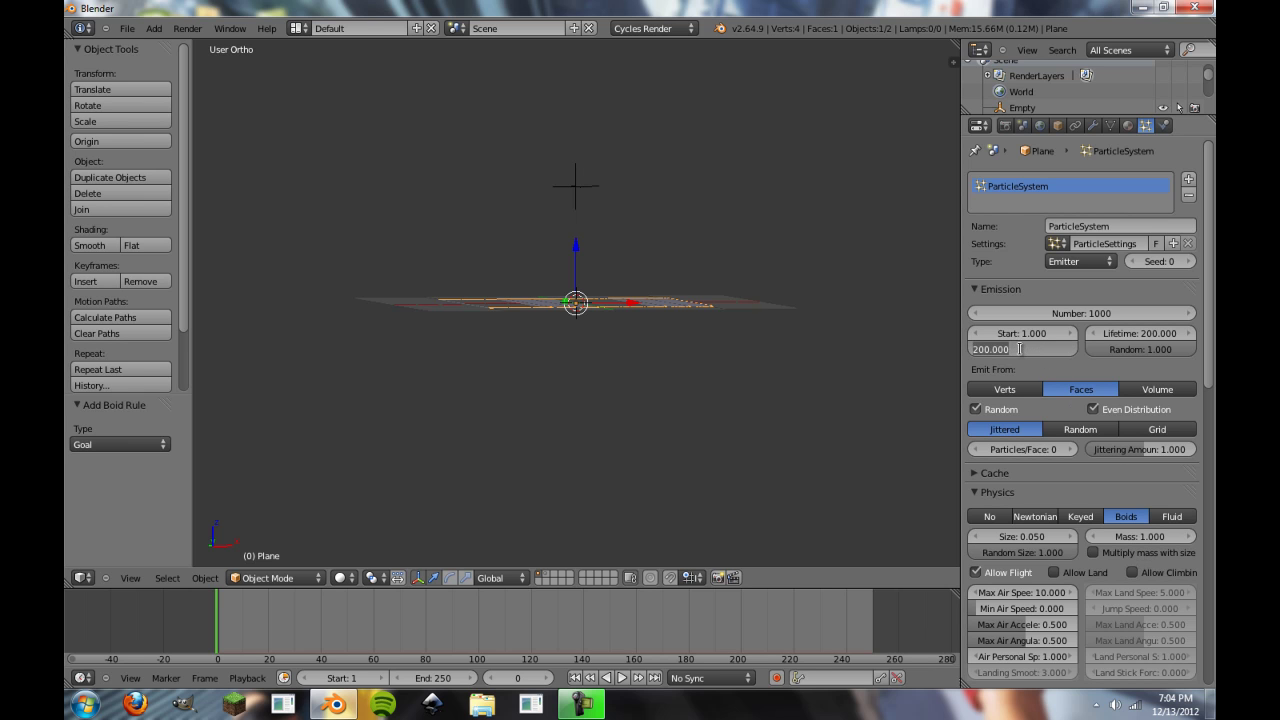
type("100")
key("Return")
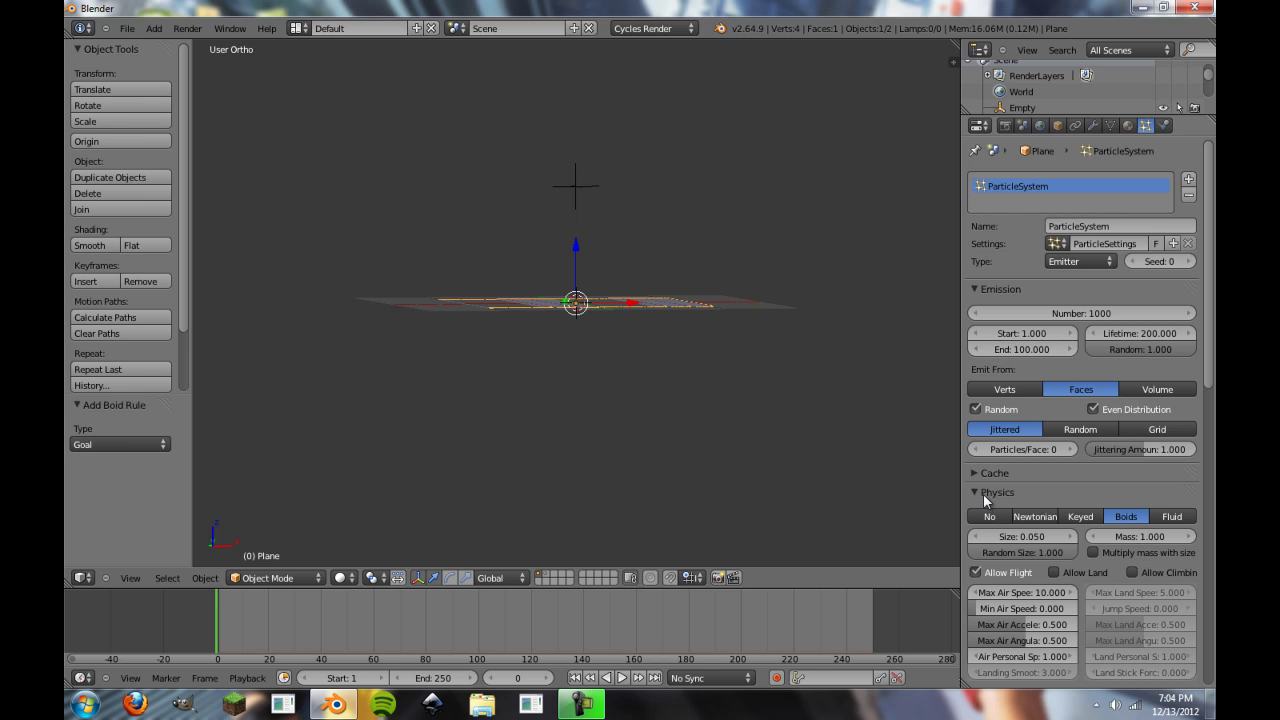
Set boid air speed to a maximum of 30 and a minimum of 1
scroll(990, 498, "down", 3)
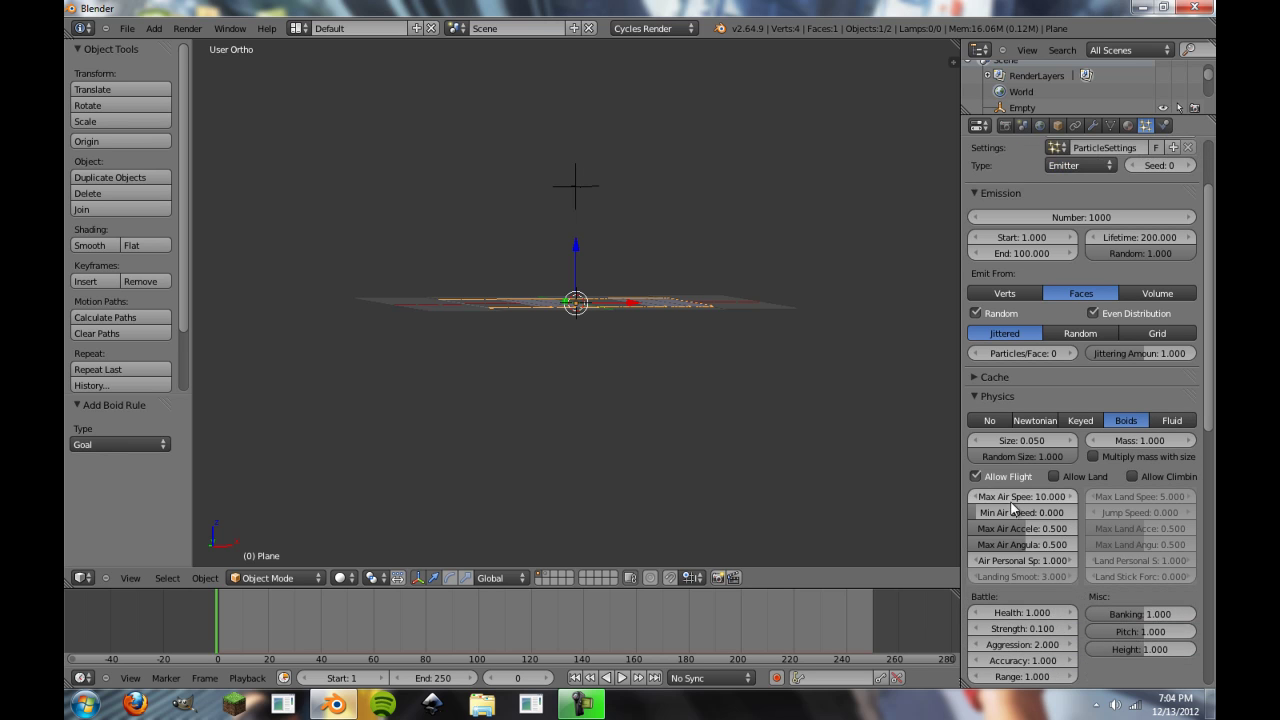
left_click(1018, 500)
type("3")
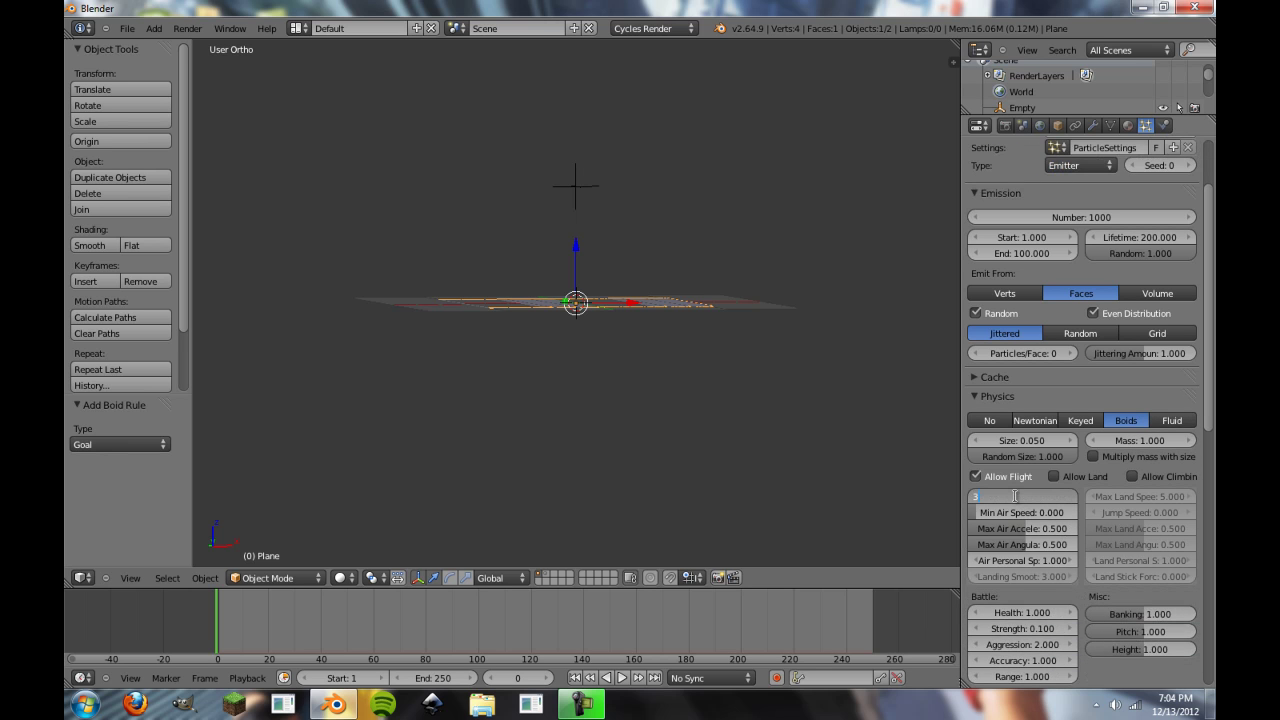
type("0")
key("Return")
left_click(1014, 511)
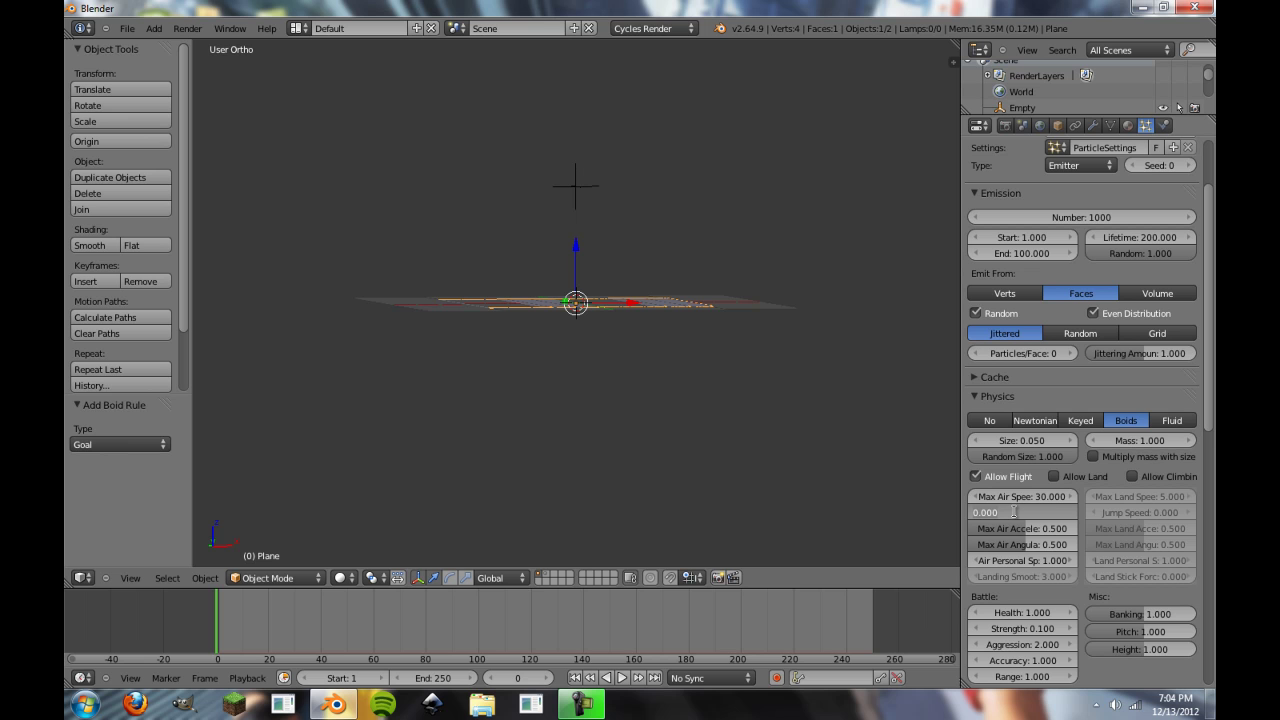
type("1")
key("Return")
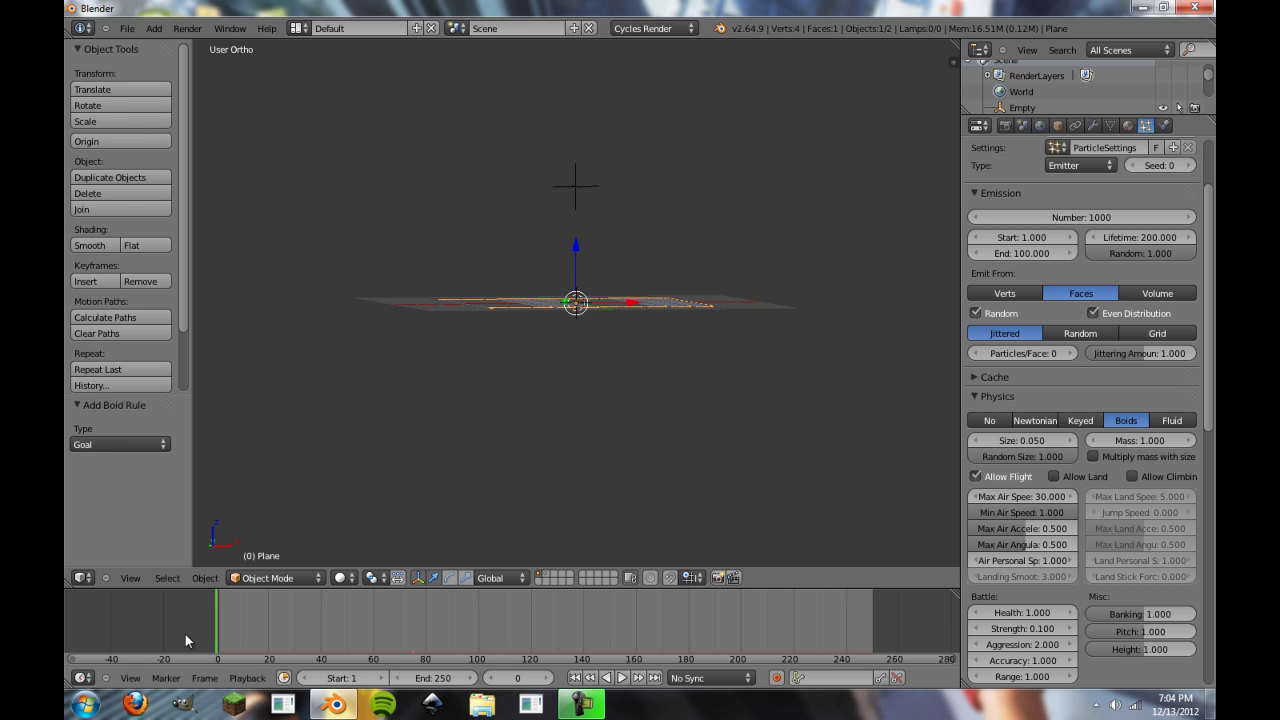
Play the boid animation and orbit to watch the flock fly, then stop it
key("alt+a")
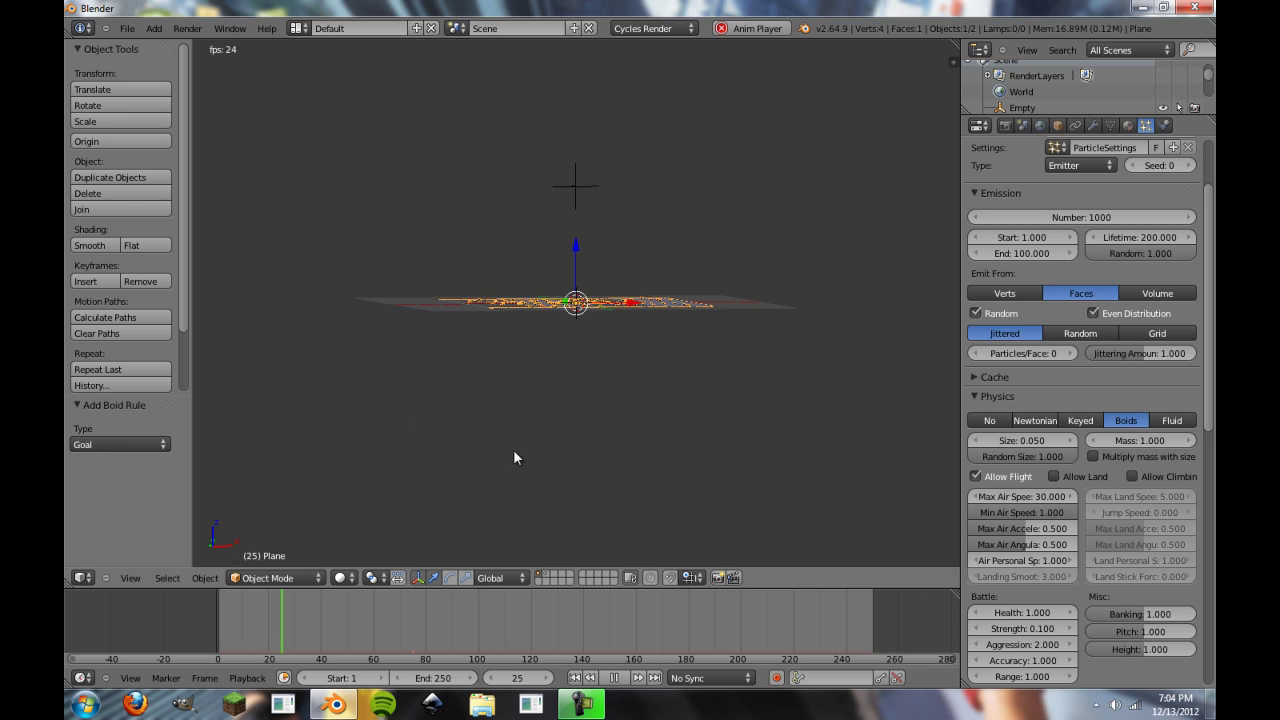
middle_click_drag(526, 421, 561, 381)
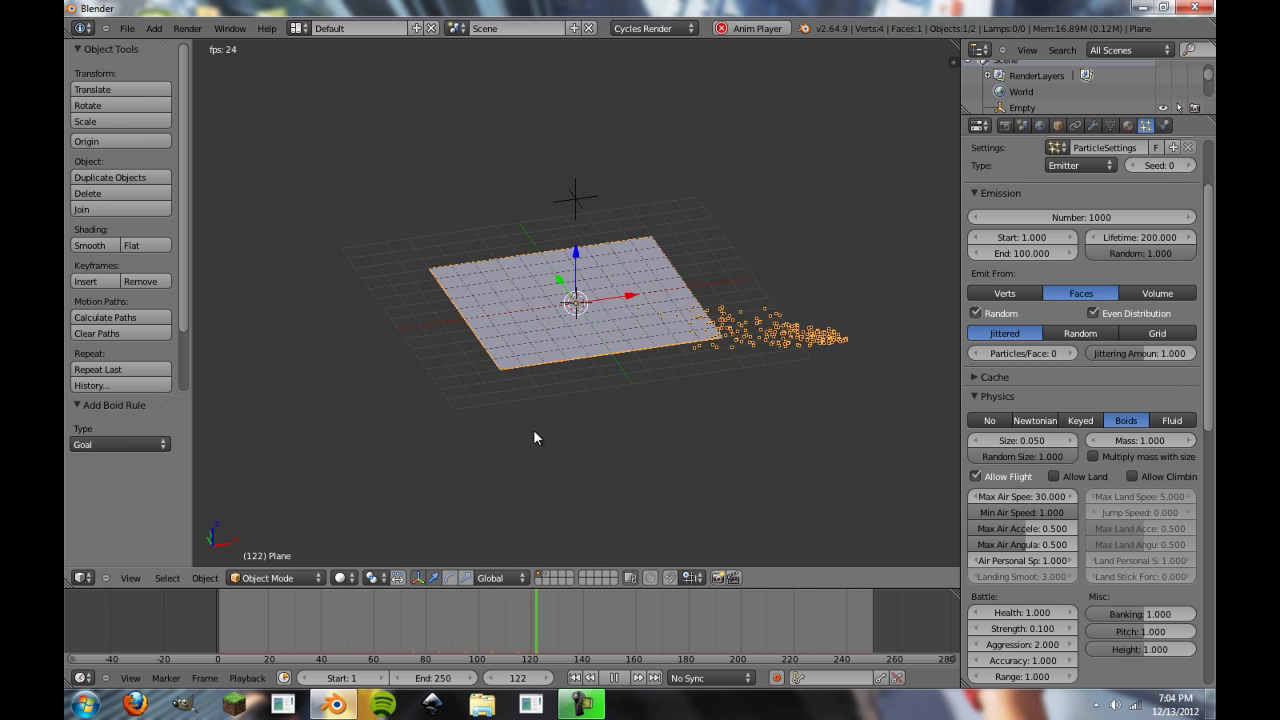
key("Escape")
key("alt+a")
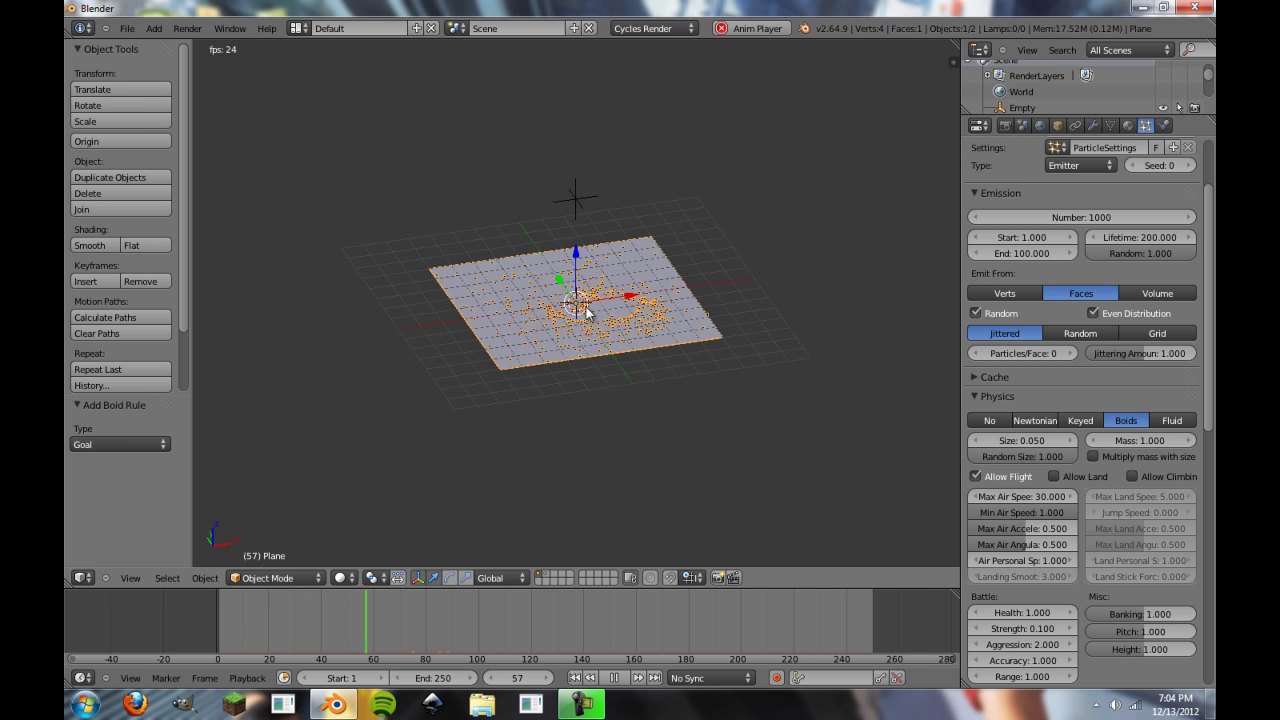
key("Escape")
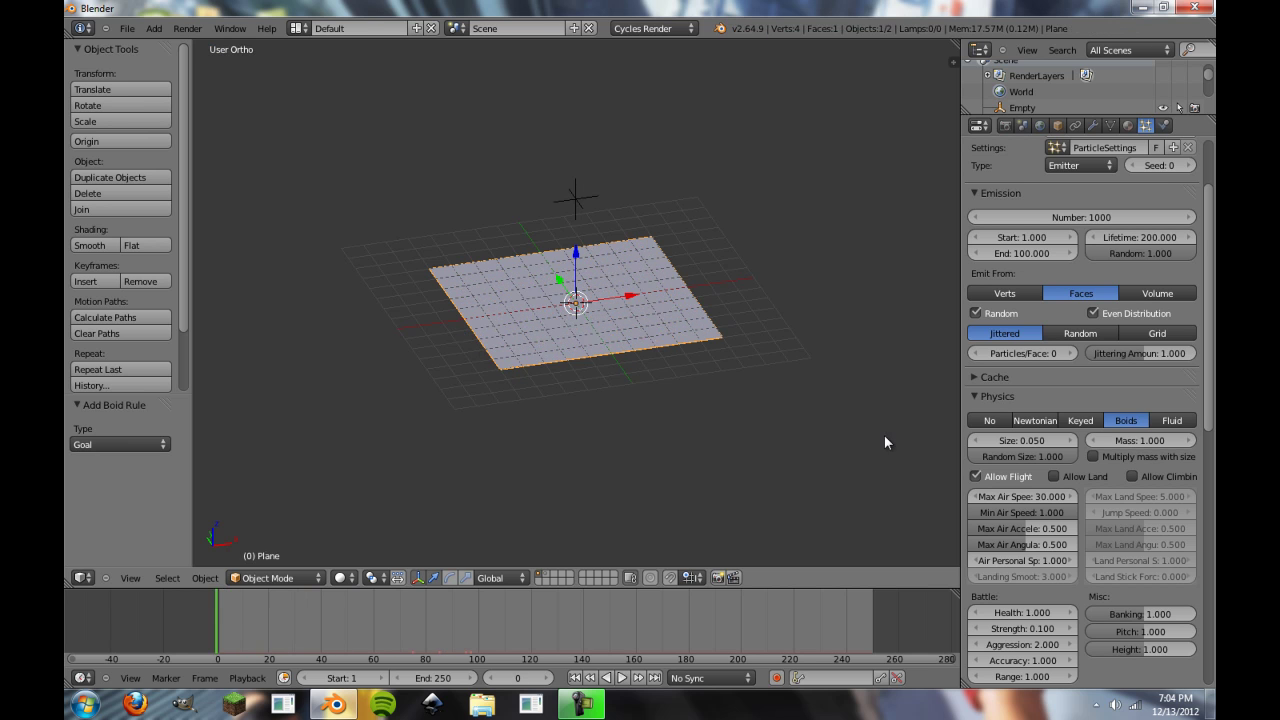
Set Min Air Speed to 0 and replay the swarm from a flatter view
left_click(1056, 511)
type("0")
key("Return")
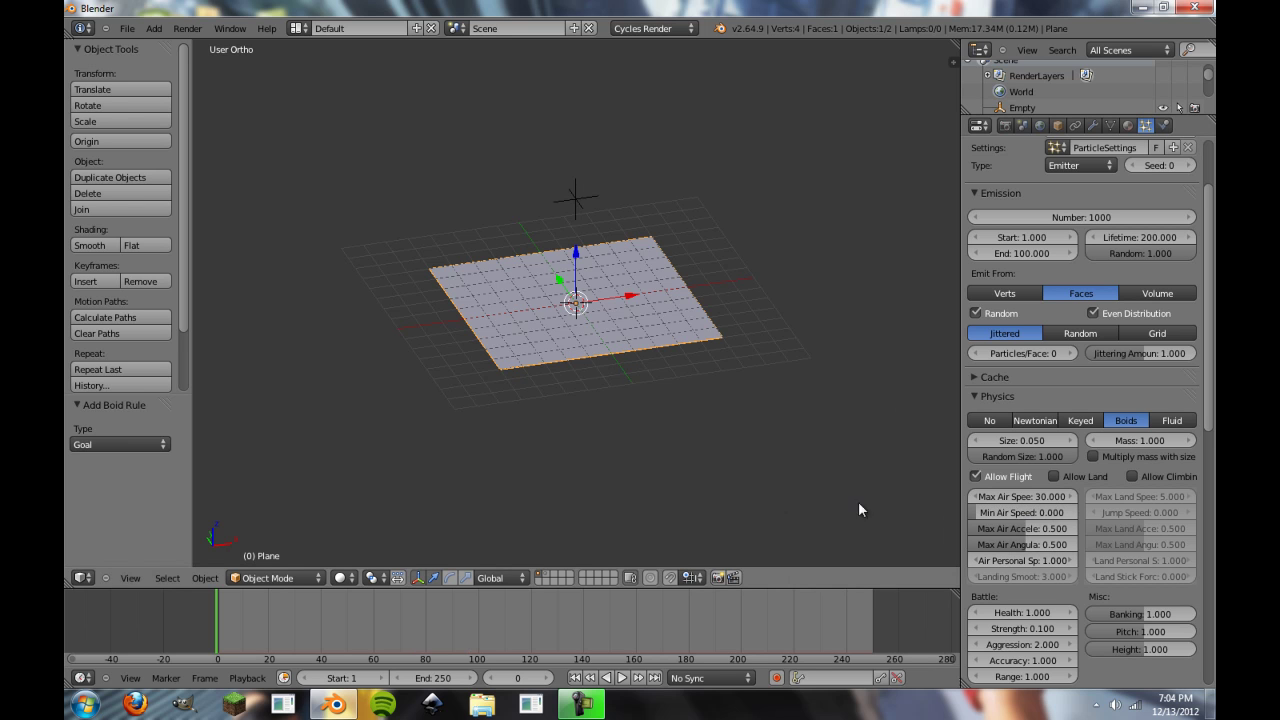
key("alt+a")
middle_click_drag(612, 366, 617, 323)
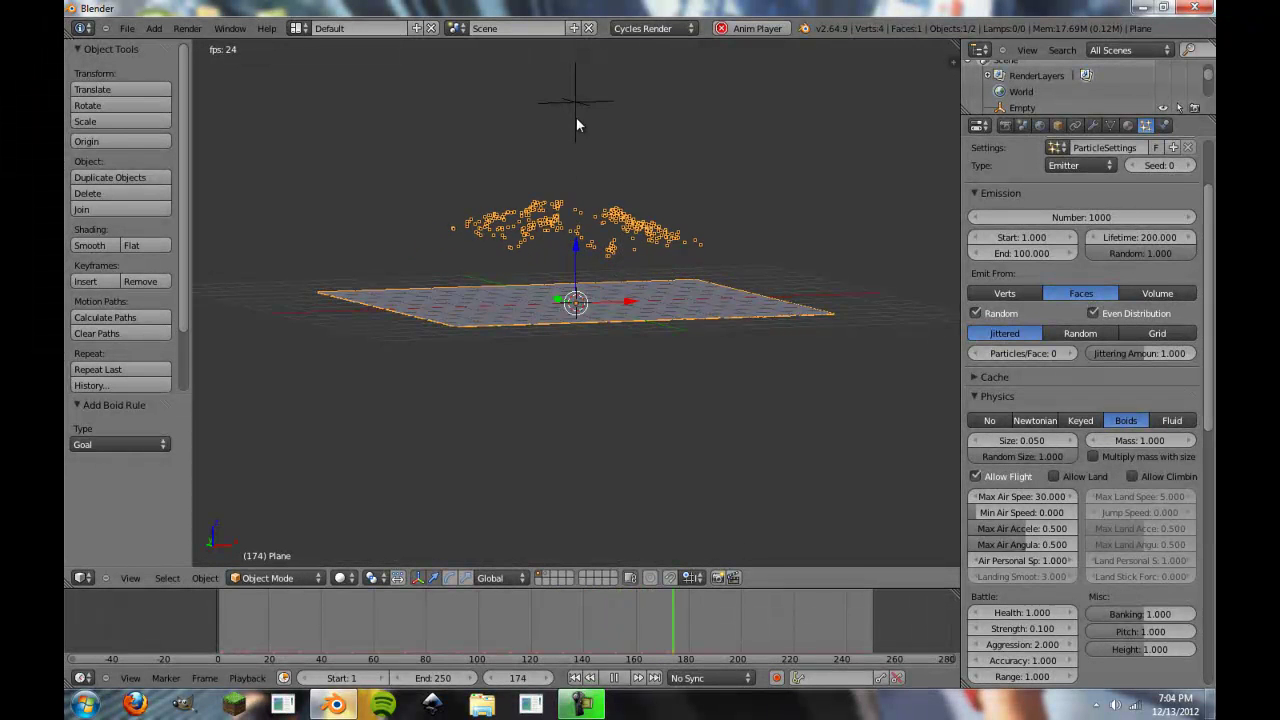
key("Escape")
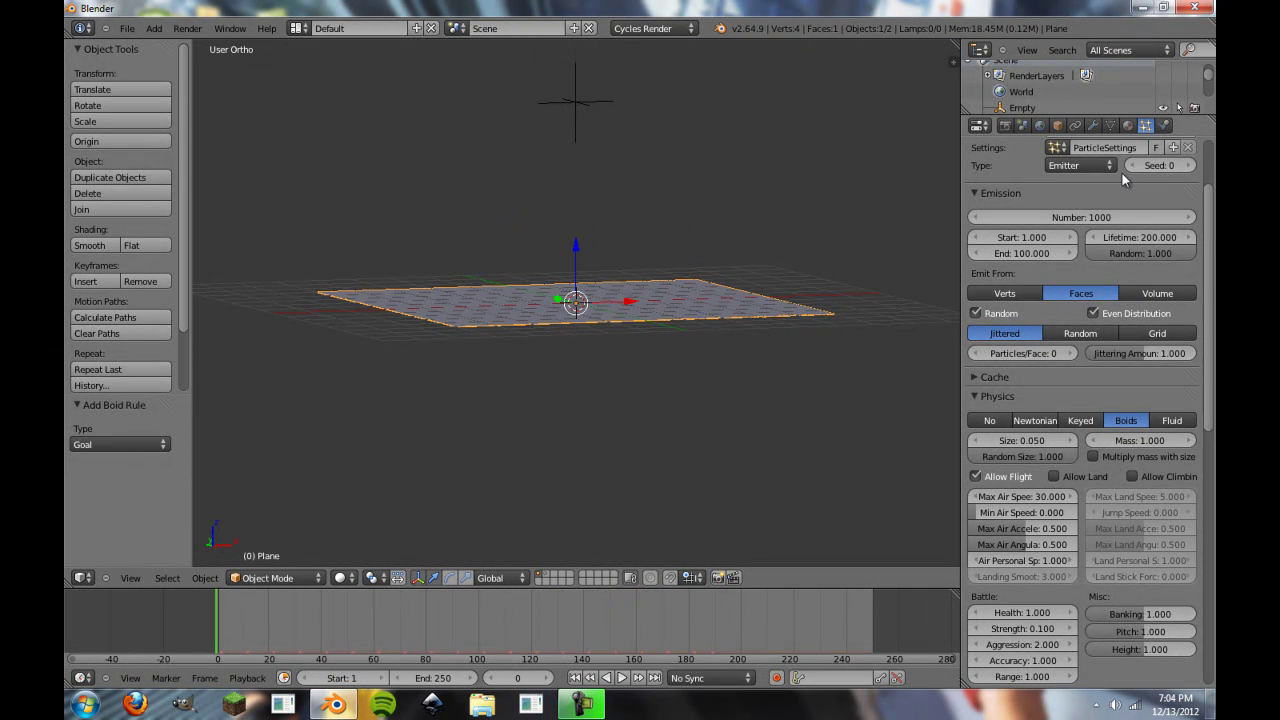
Collapse the Boid Brain and Physics panels, then render particles as Object using Icosphere as Dupli Object
scroll(1091, 559, "down", 3)
scroll(1082, 600, "down", 10)
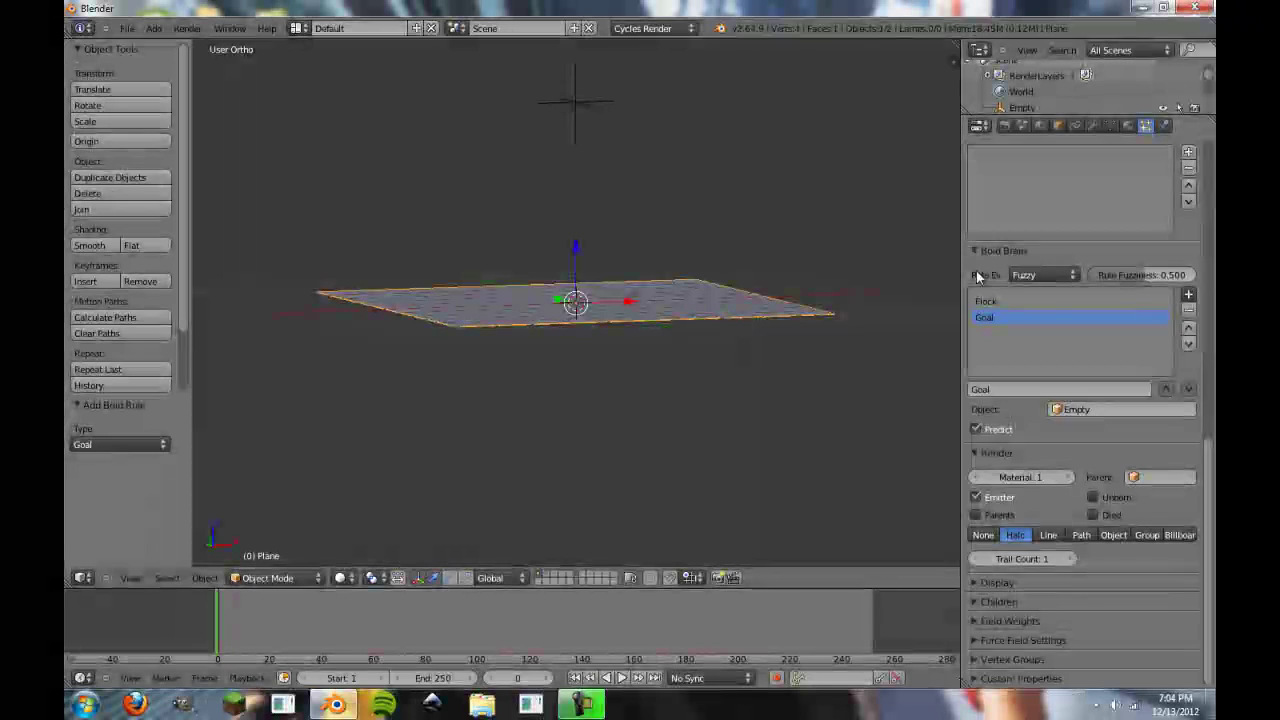
left_click(976, 271)
scroll(1025, 283, "up", 8)
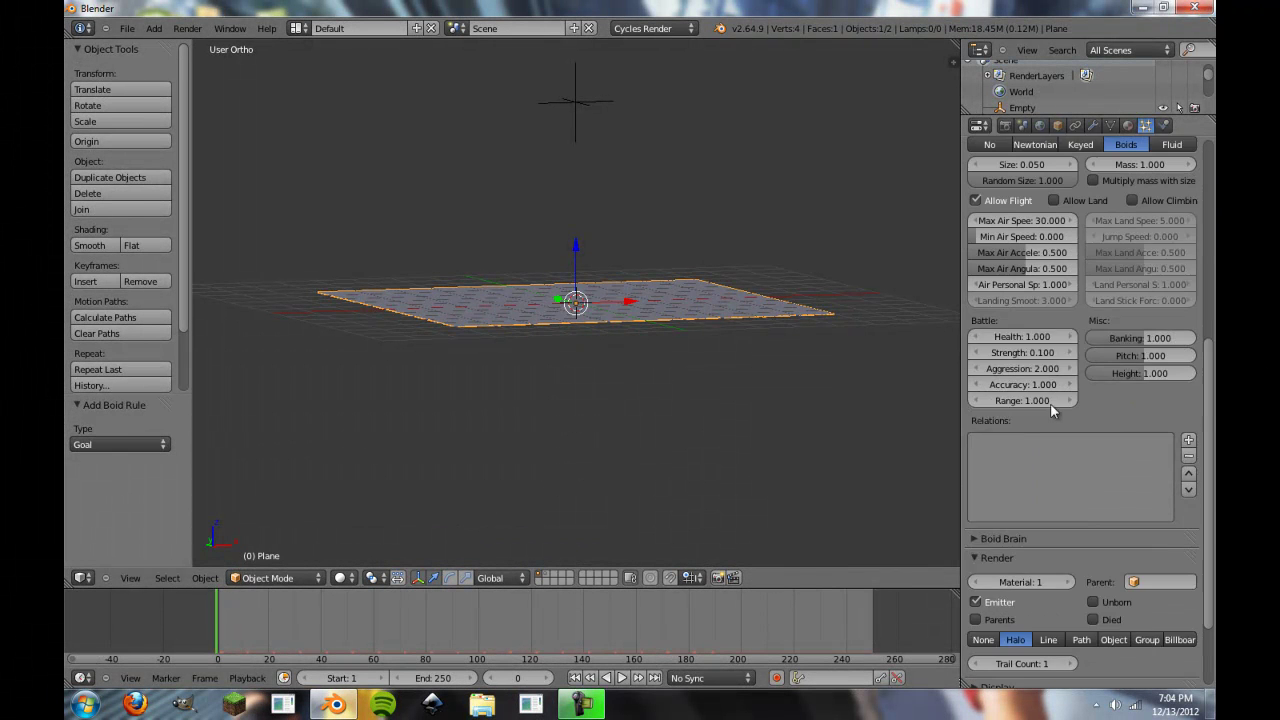
left_click(985, 184)
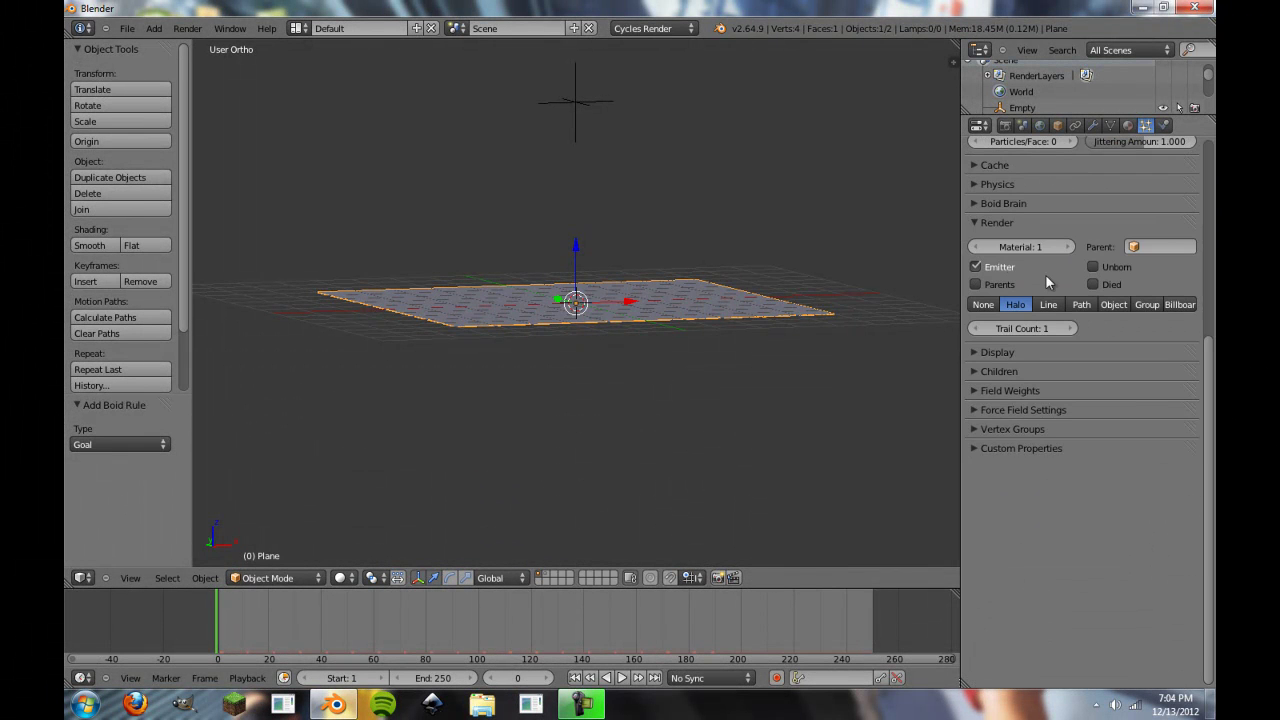
left_click(1114, 305)
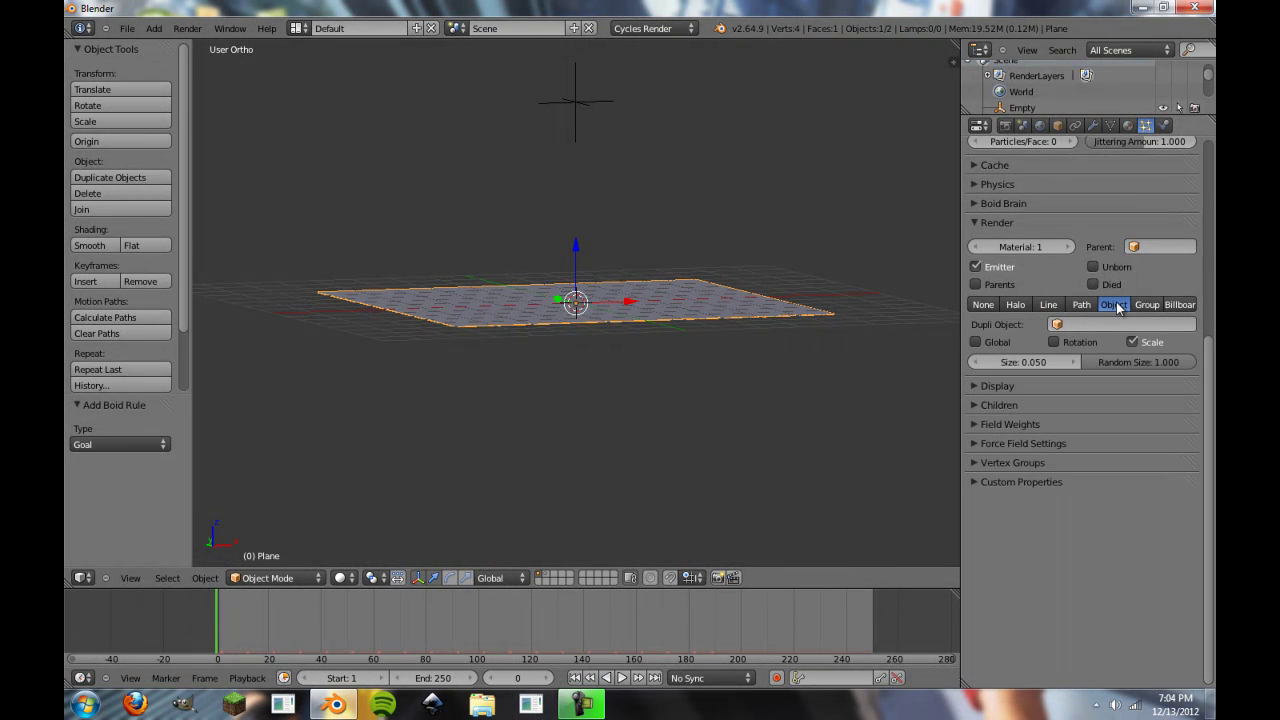
left_click(1087, 326)
left_click(1081, 363)
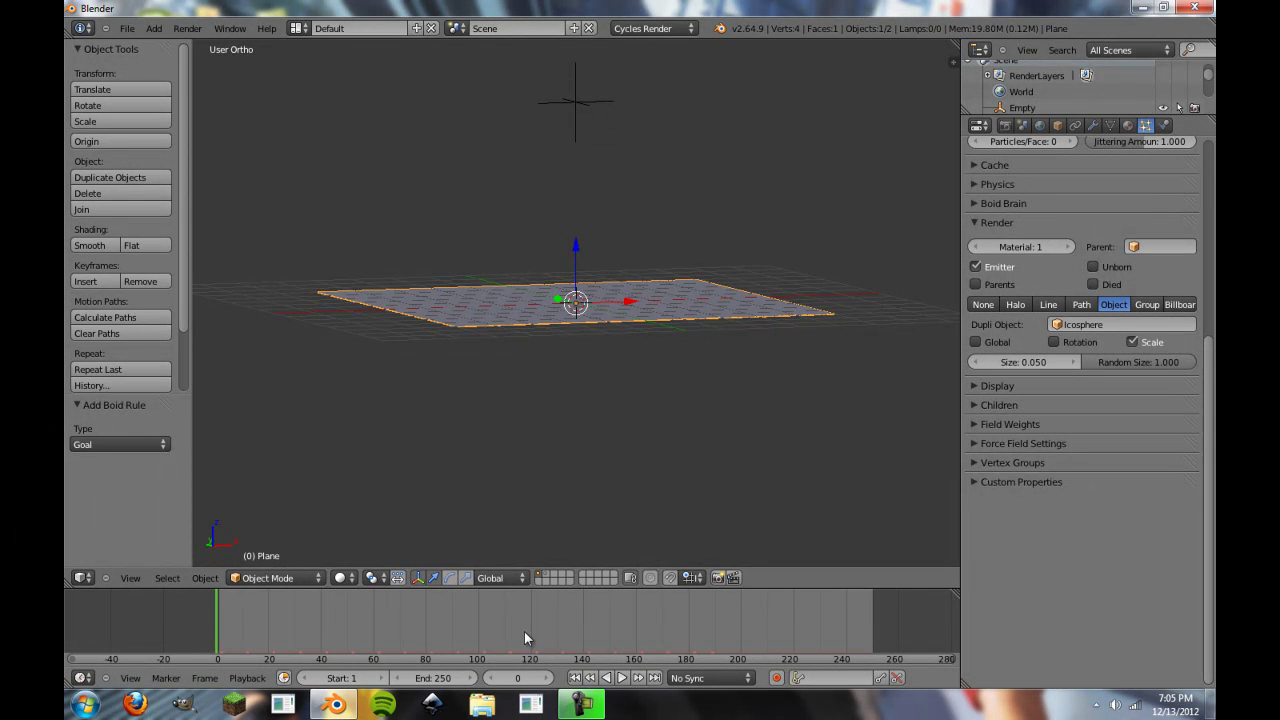
Rewind to frame 0 and try particle render sizes of 0.002, then 0.04
left_click_drag(588, 638, 218, 638)
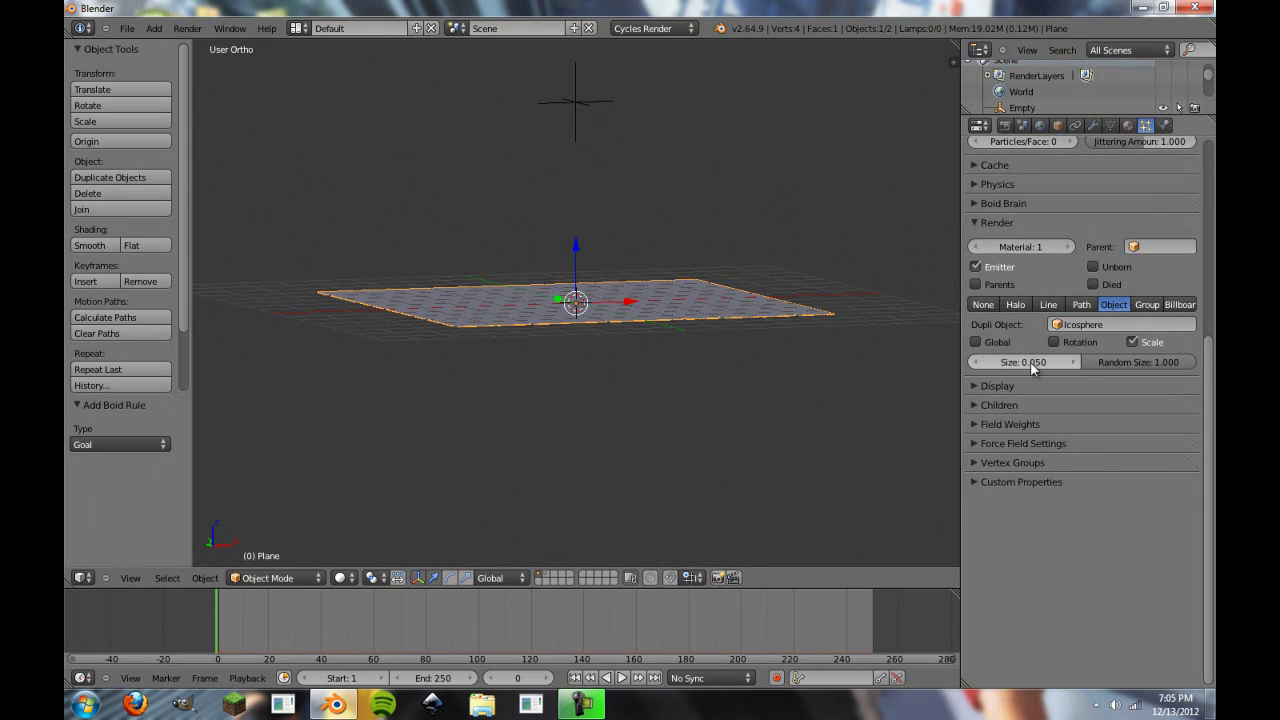
left_click(1028, 362)
type(".00")
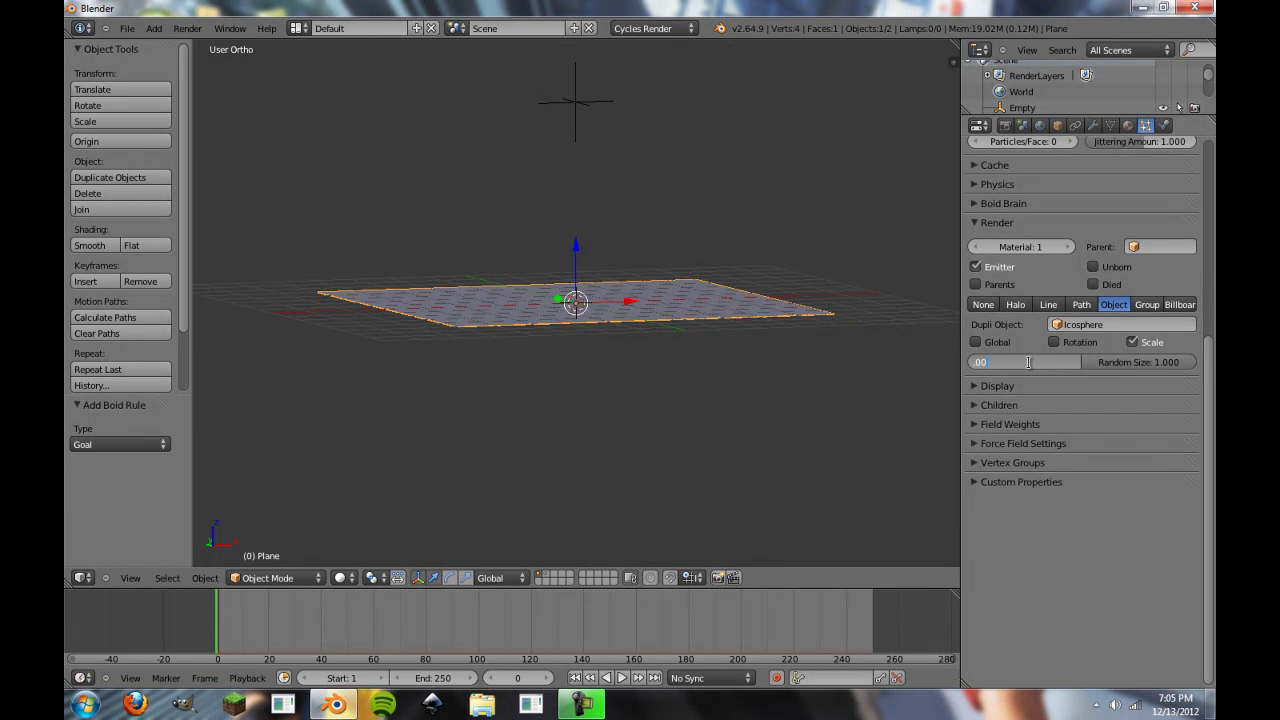
type("2")
key("Return")
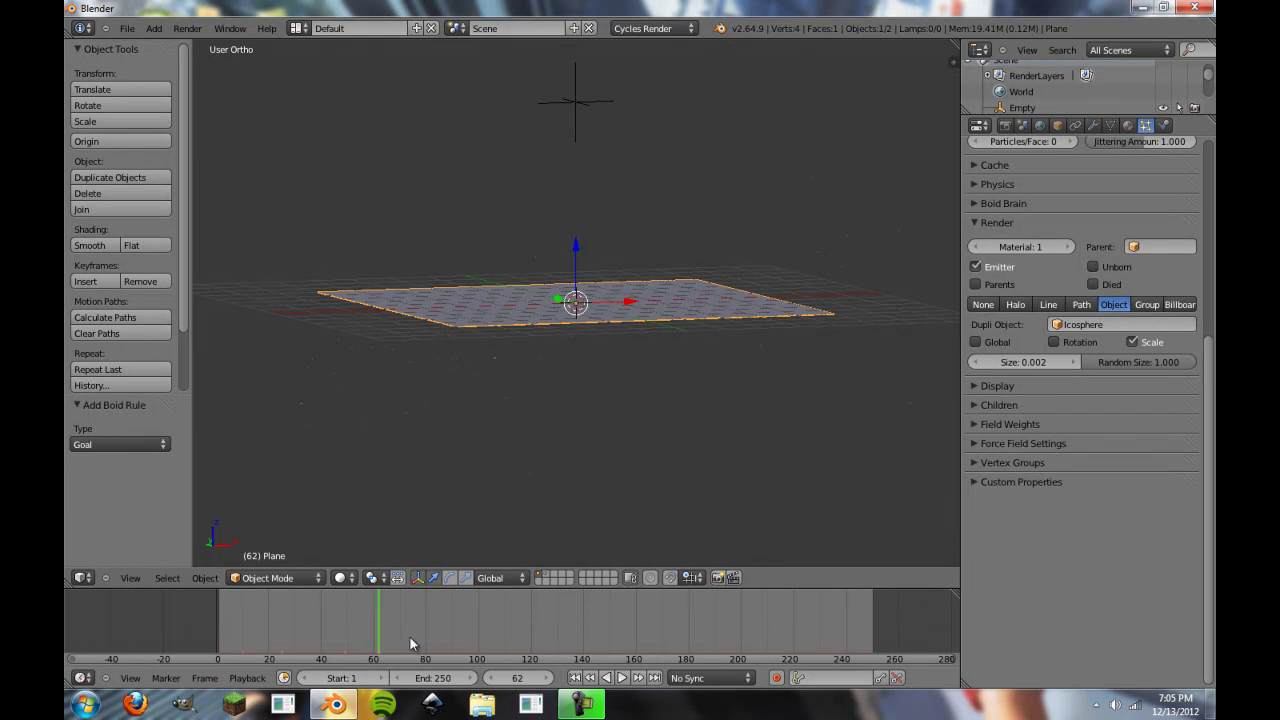
left_click(534, 636)
left_click(1034, 362)
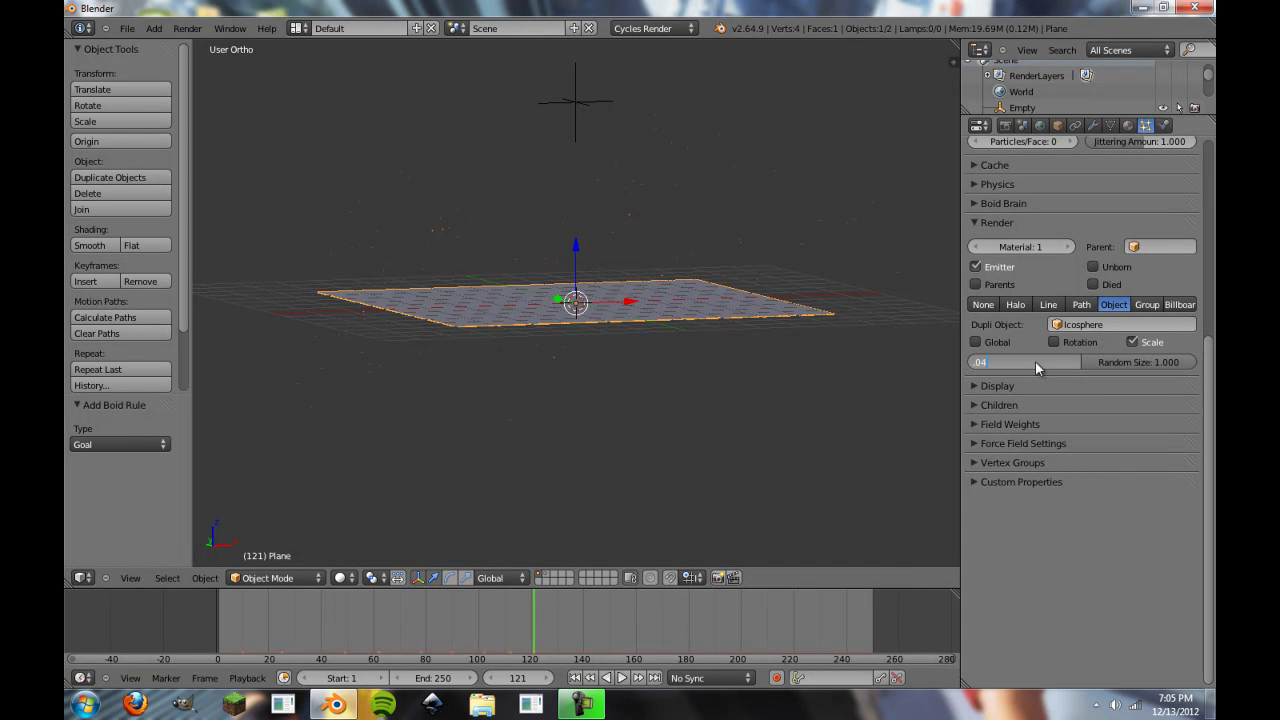
type(".04")
key("Return")
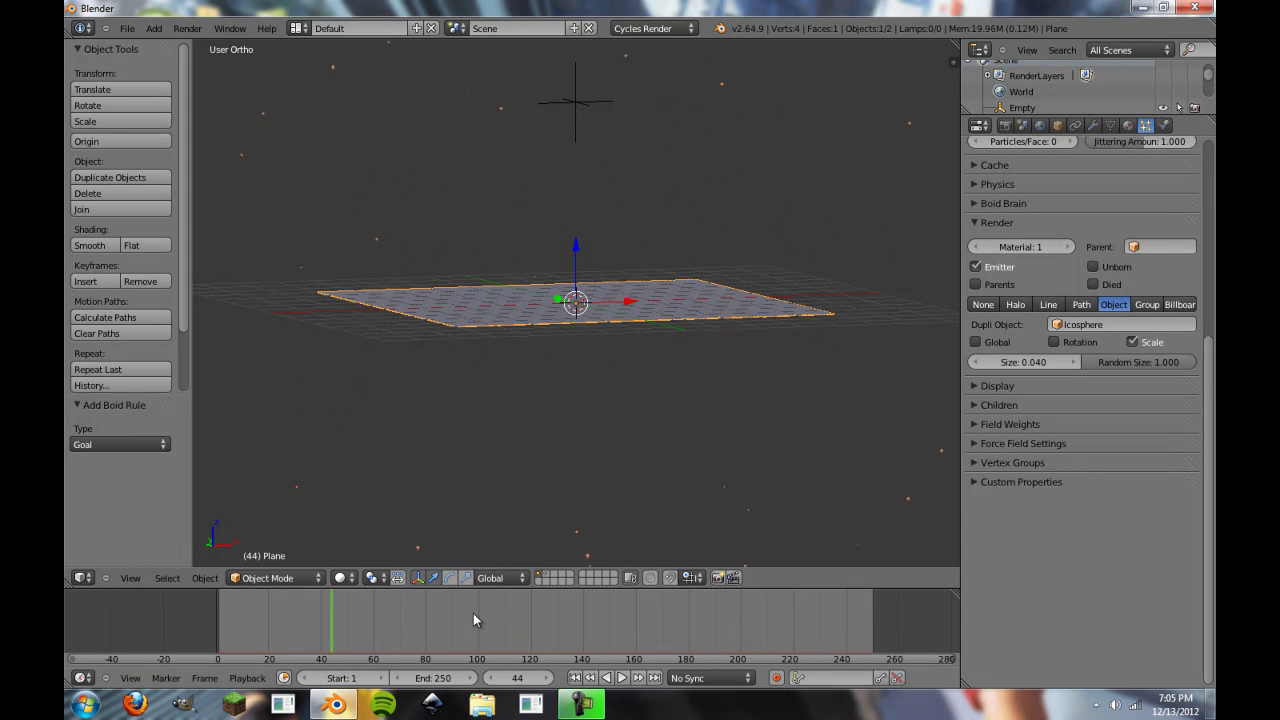
Check frames 129 and 126, trying size 0.010 before settling on 0.03
left_click(555, 620)
left_click(1024, 362)
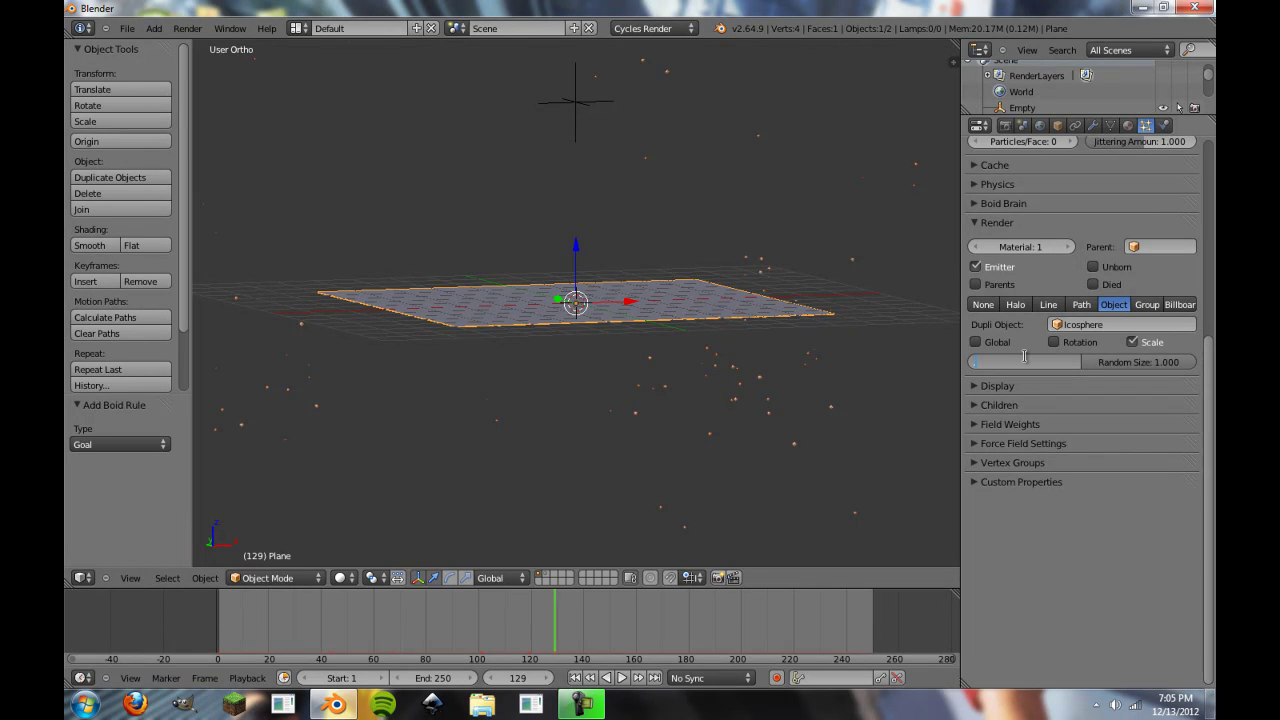
key("Return")
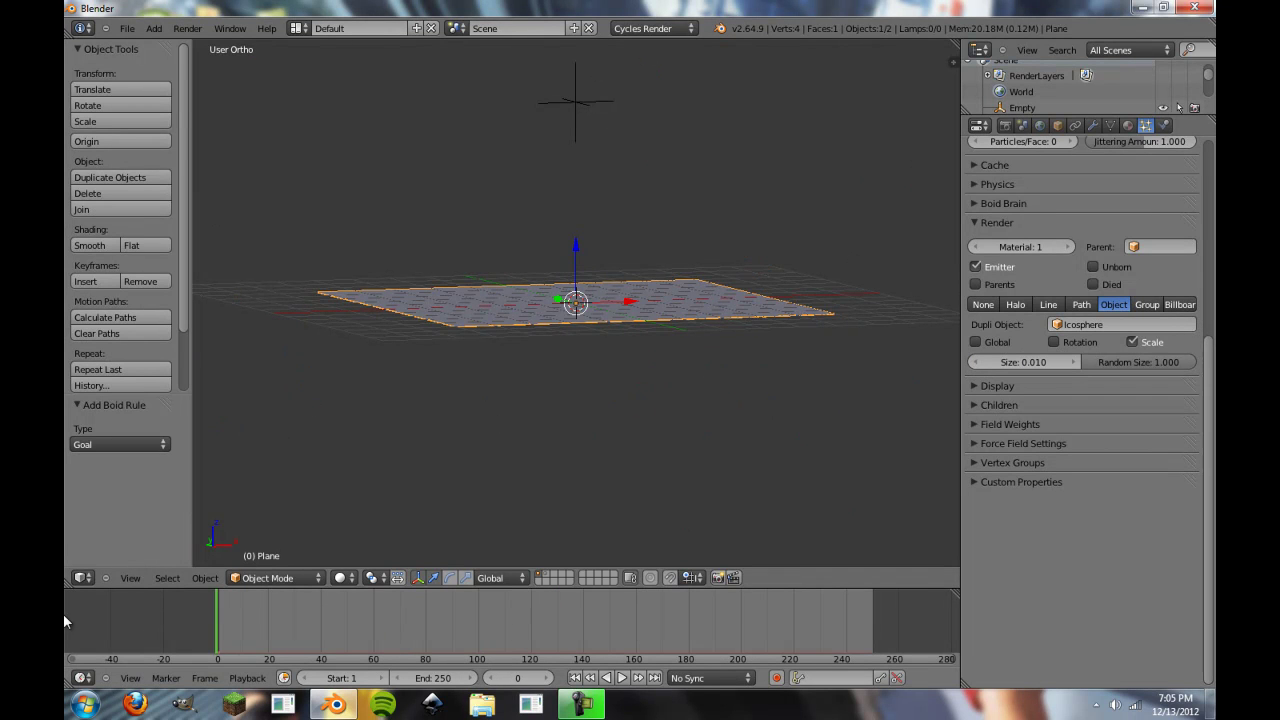
left_click(547, 620)
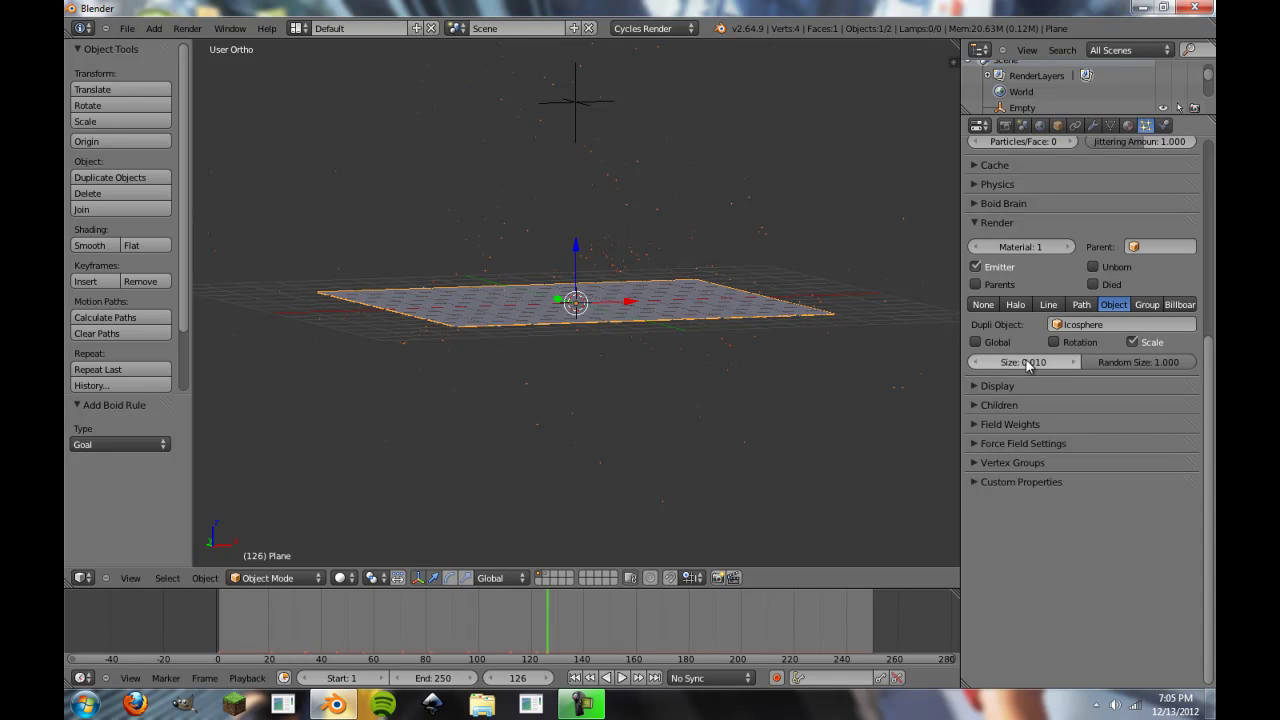
left_click(1024, 362)
type("0.03")
key("Return")
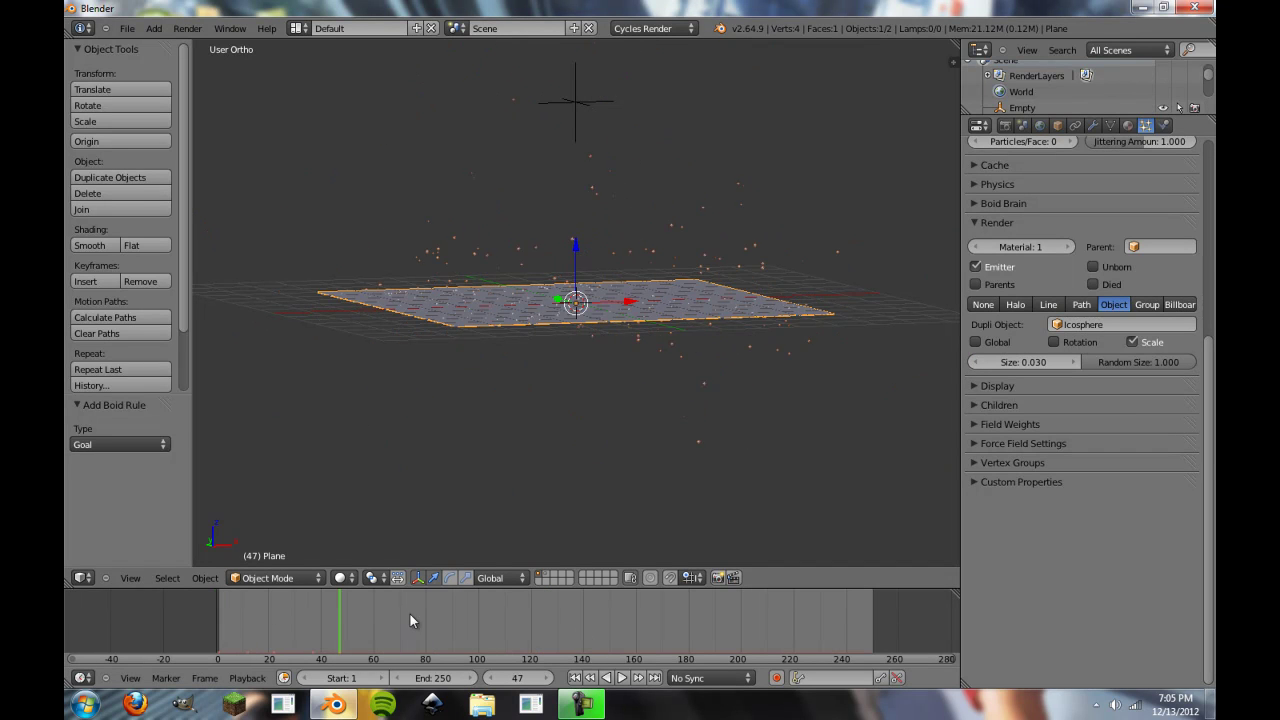
Play the boid animation from frame 199, tilting and zooming the view, and stop at frame 152
left_click_drag(635, 615, 741, 618)
key("alt+a")
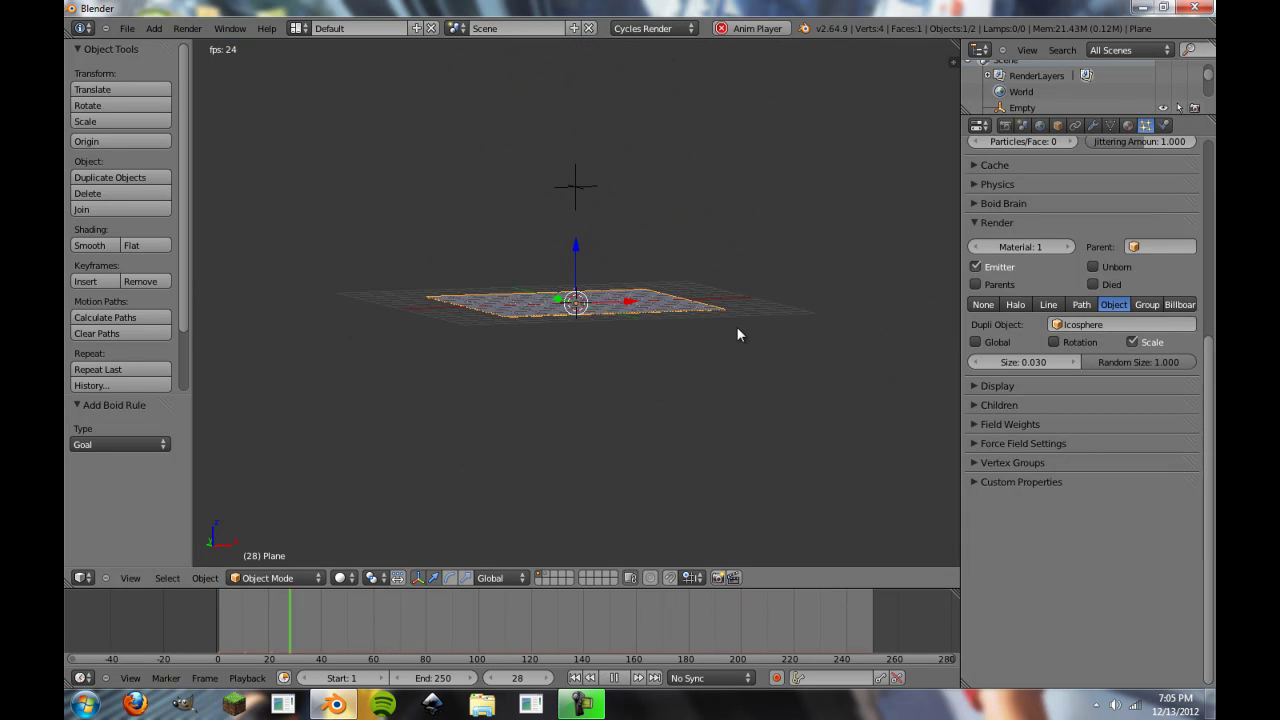
scroll(738, 334, "up", 6)
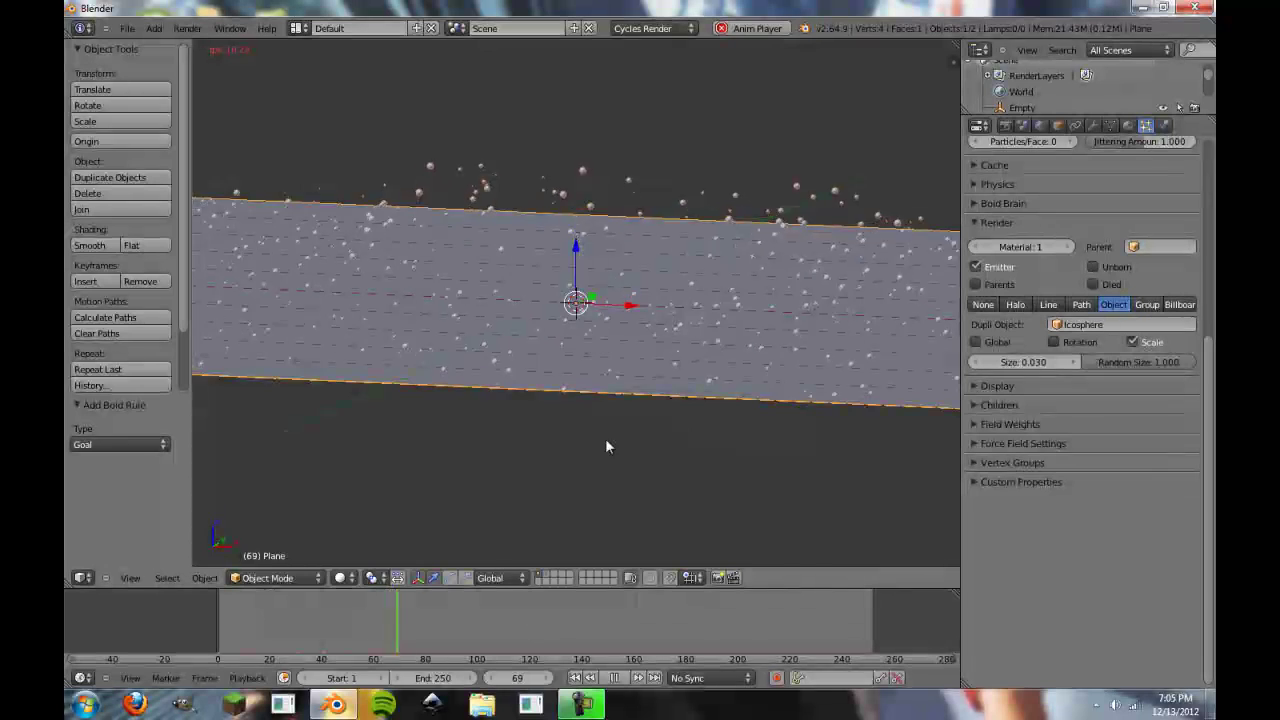
mouse_move(605, 447)
middle_mouse_down()
mouse_move(634, 403)
mouse_move(630, 447)
mouse_move(611, 457)
middle_mouse_up()
scroll(630, 447, "down", 4)
scroll(611, 457, "up", 2)
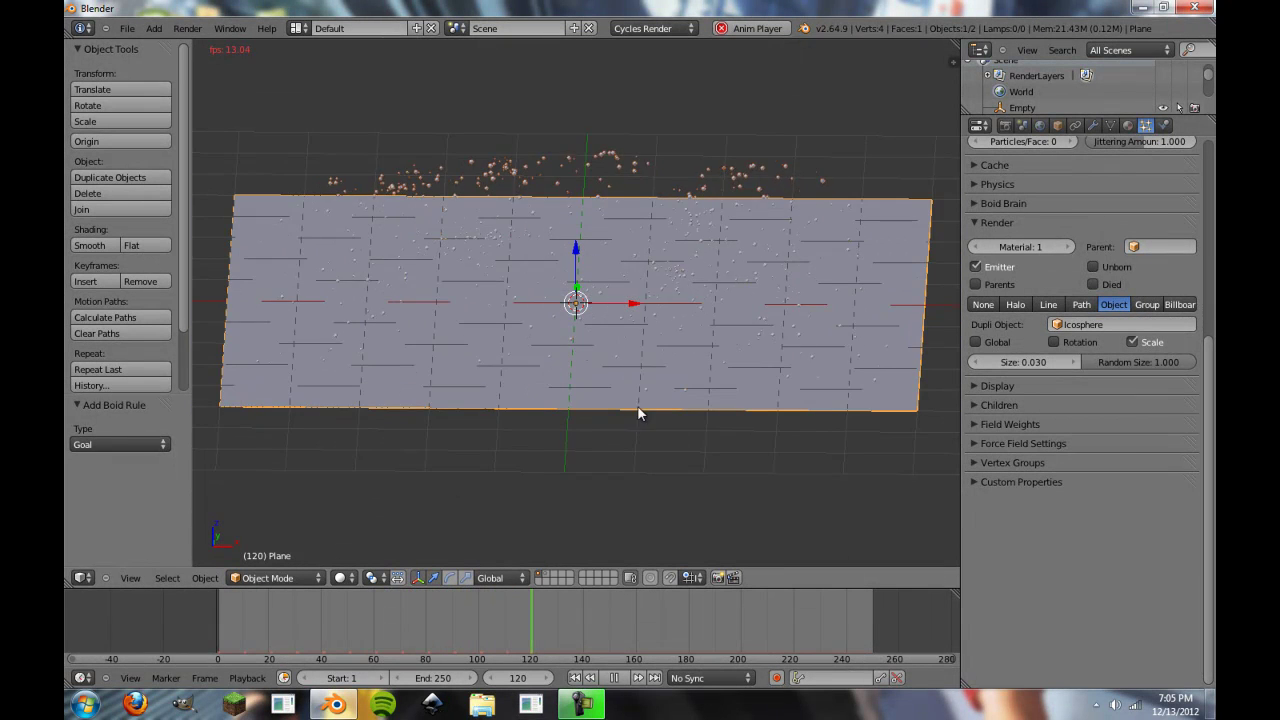
left_click(757, 29)
left_click(343, 583)
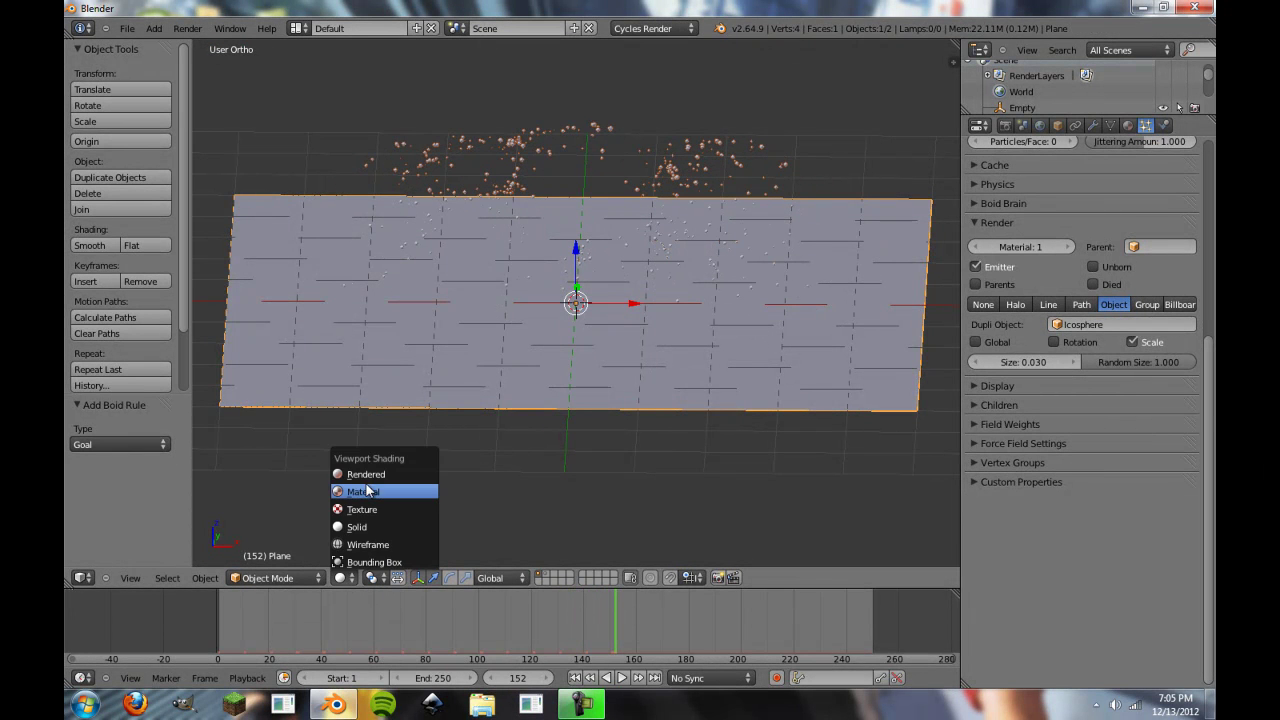
left_click(388, 474)
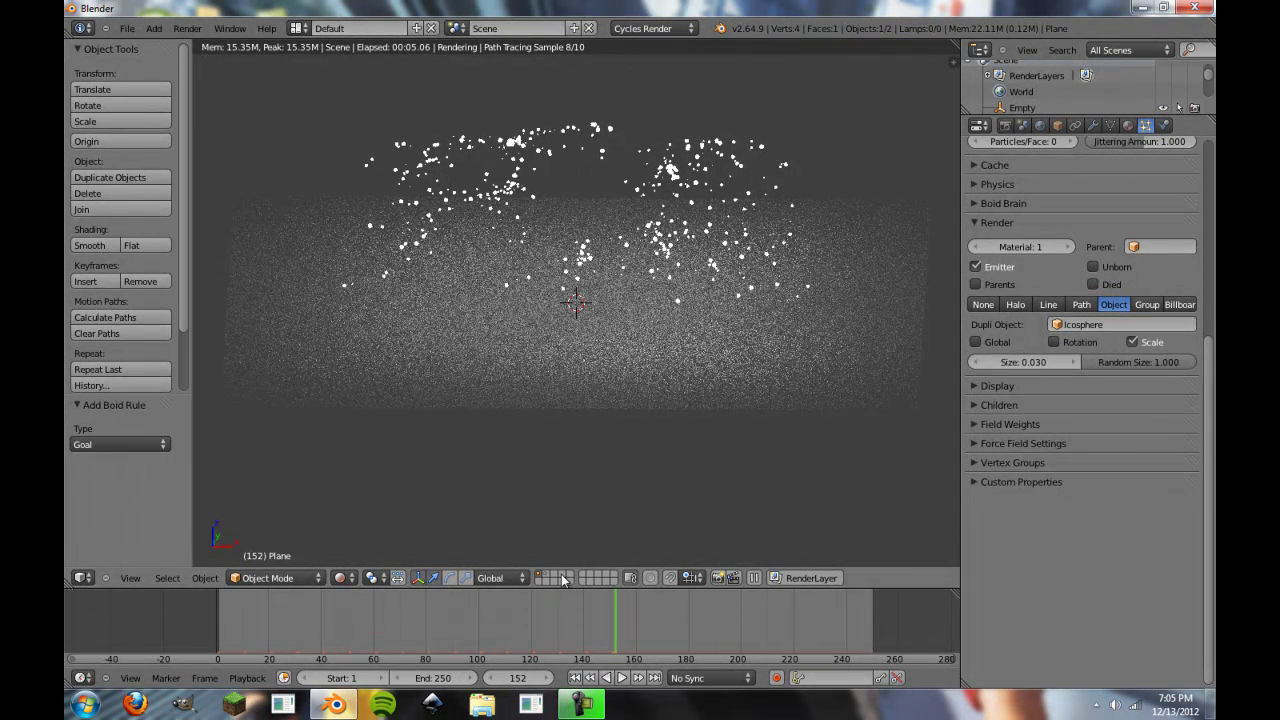
left_click(340, 578)
left_click(355, 527)
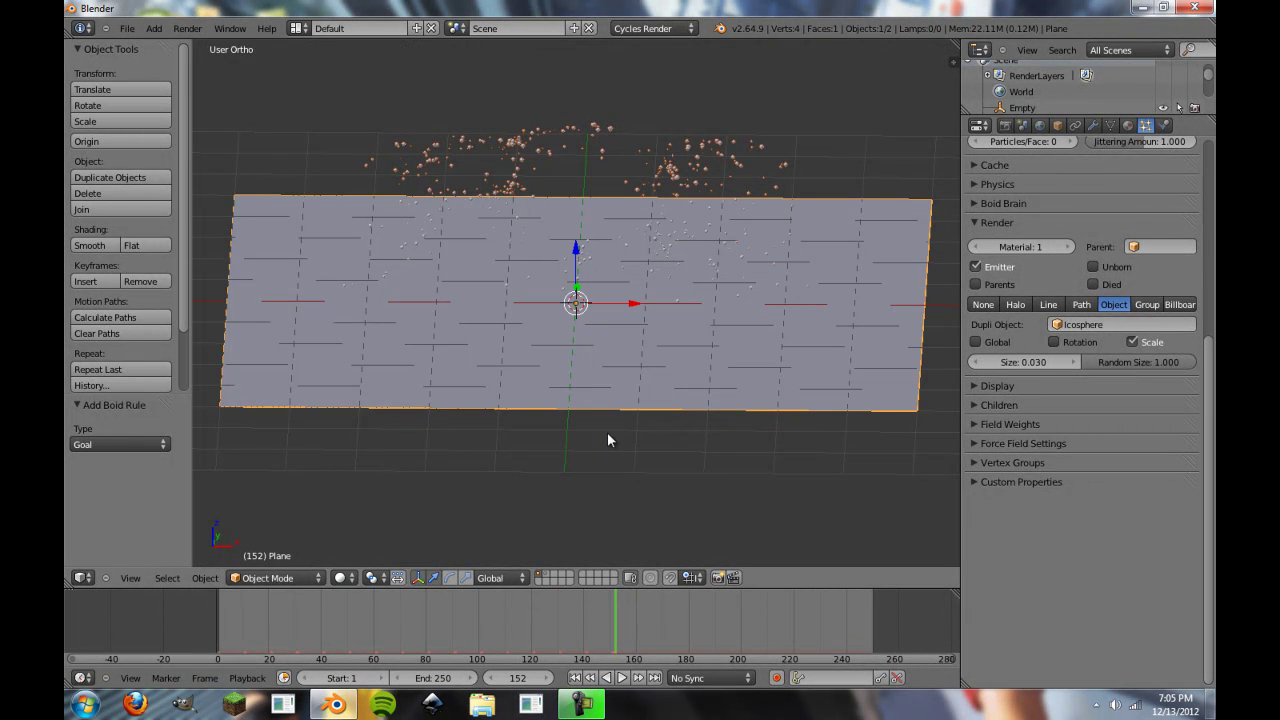
Select the Icosphere so the Material tab shows its white Emission shader at strength 15.000
scroll(786, 320, "up", 3)
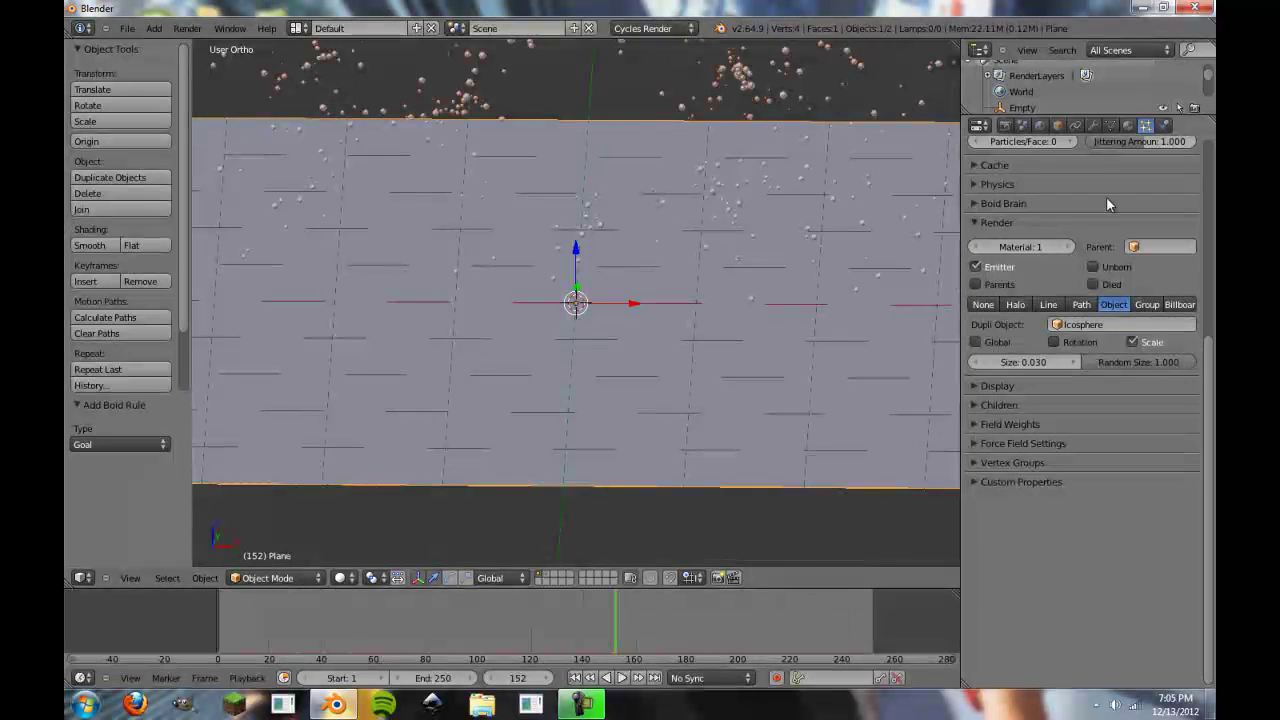
left_click(1128, 125)
scroll(1046, 104, "down", 2)
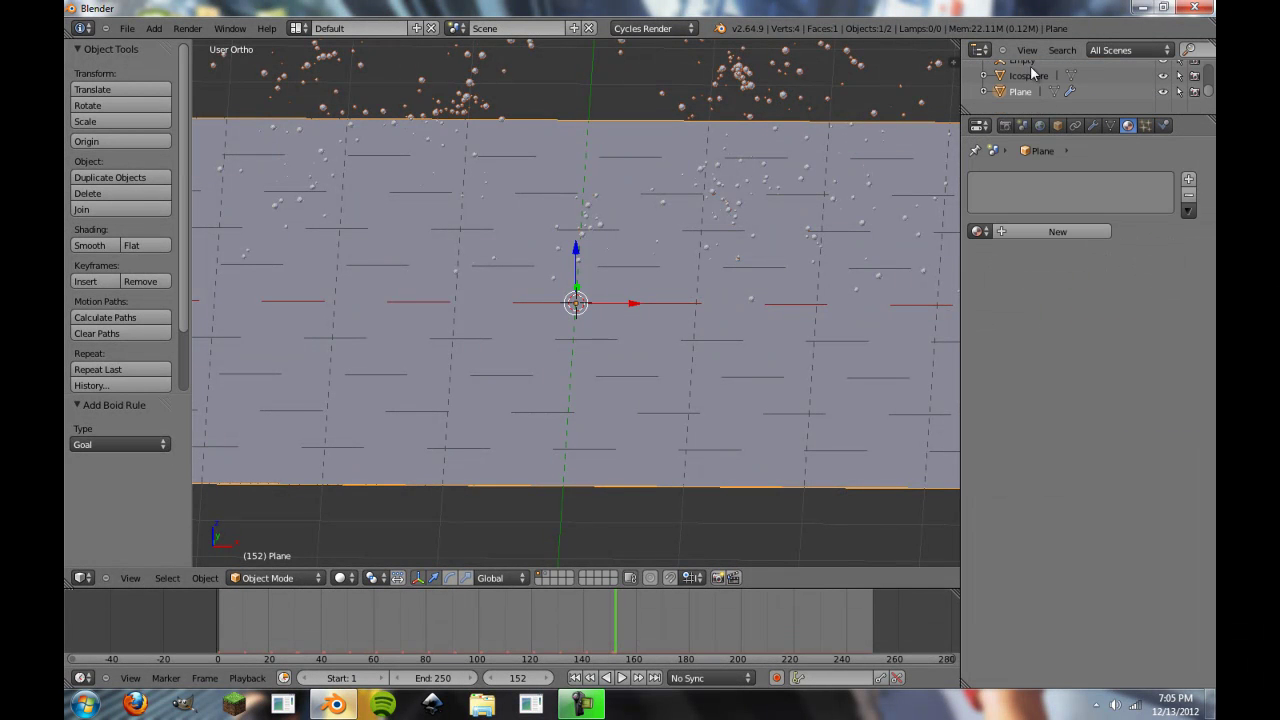
left_click(980, 50)
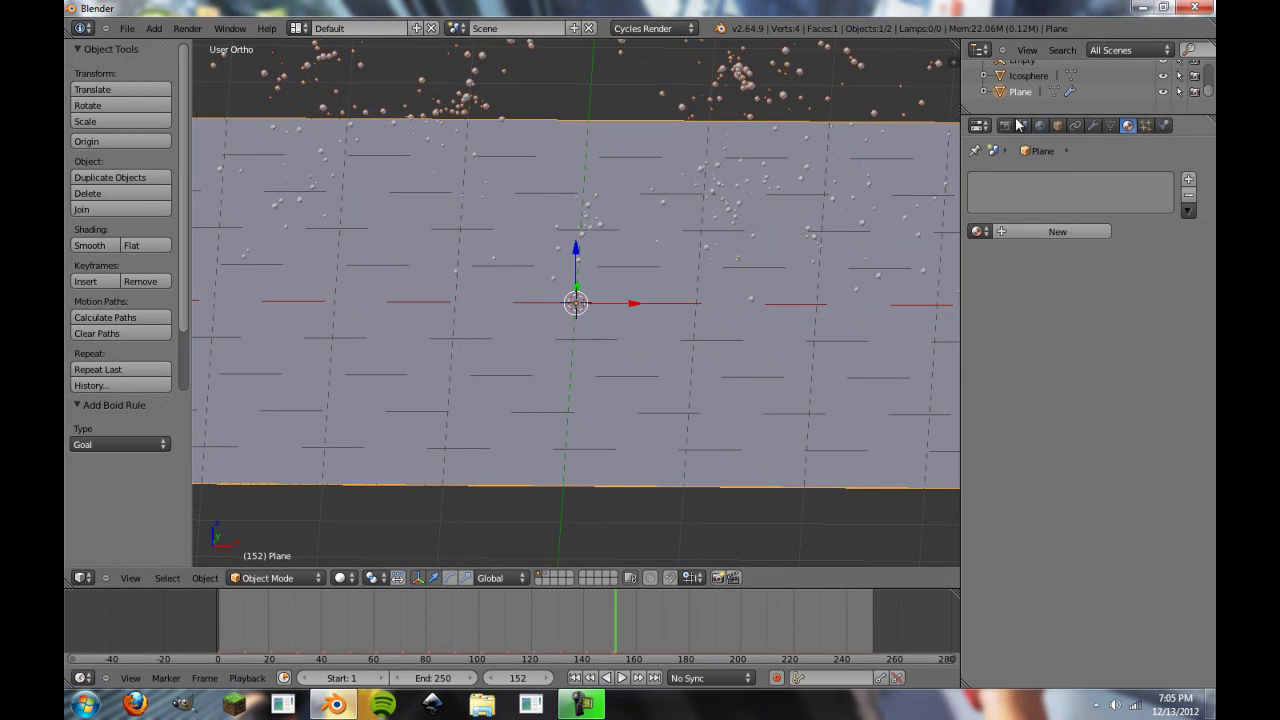
left_click(1025, 76)
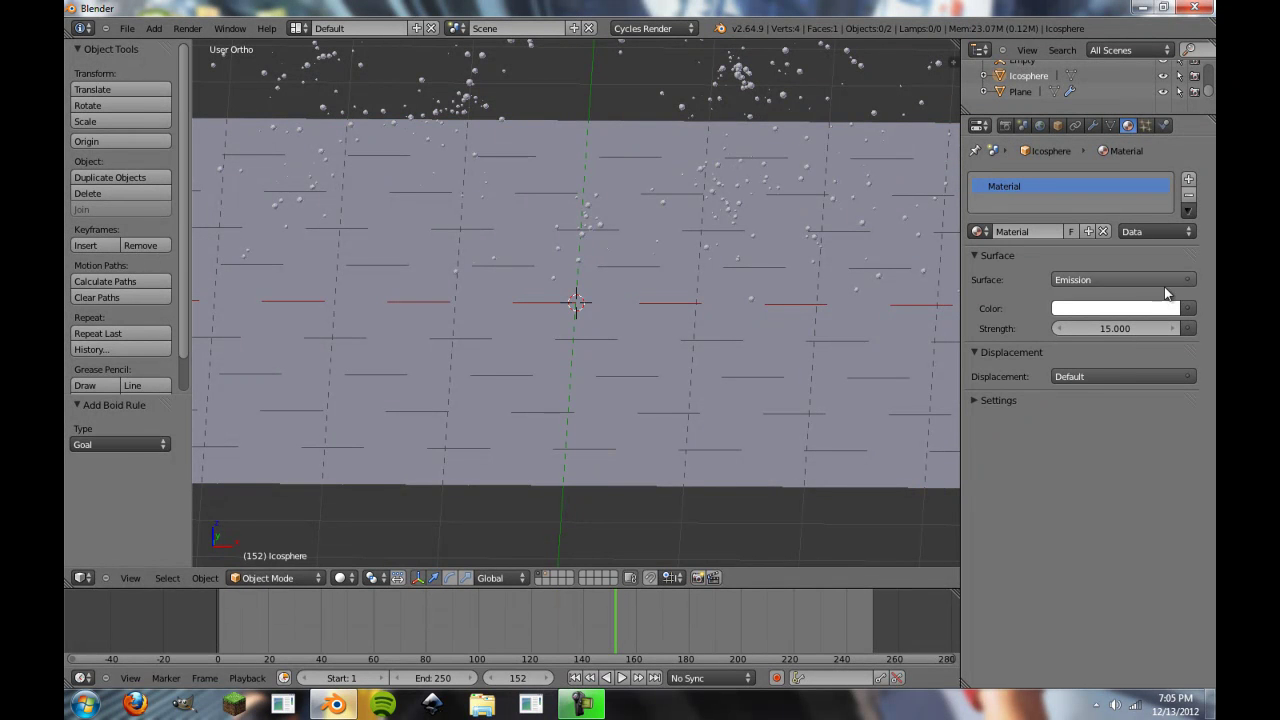
left_click(80, 579)
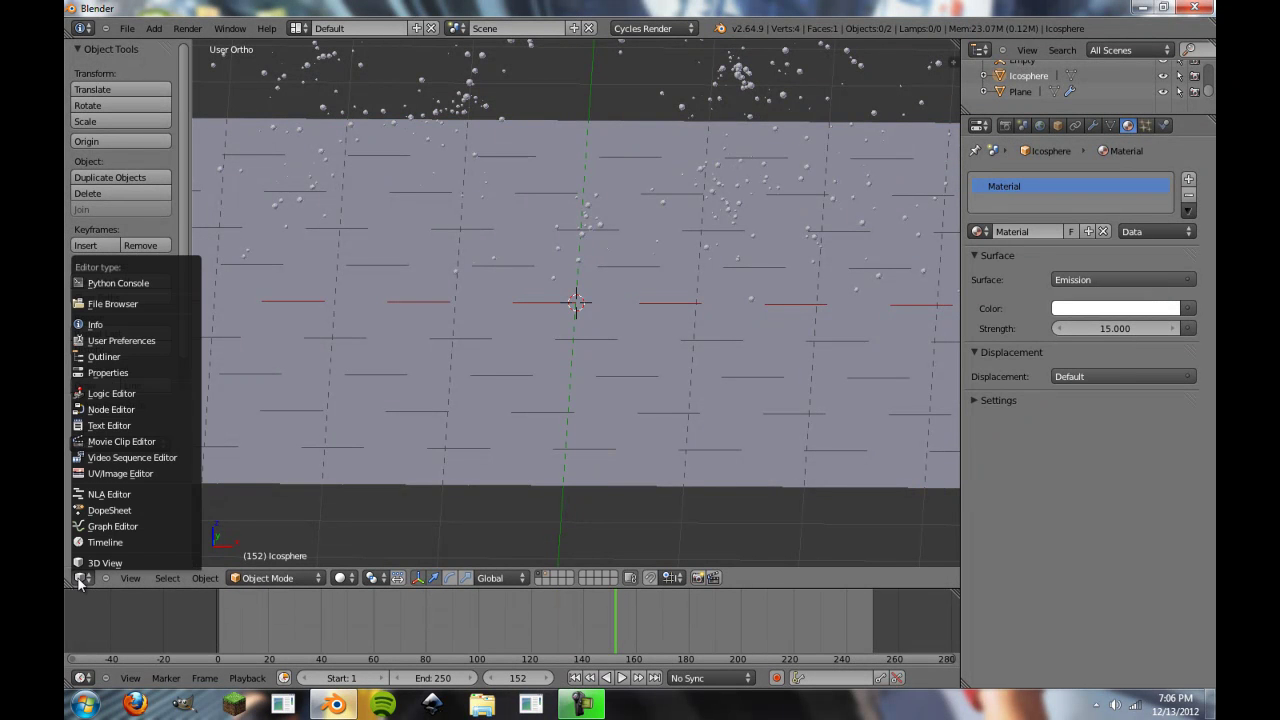
Switch the 3D view to the Node Editor and add a Particle Info node at the top-left
left_click(110, 418)
middle_click_drag(343, 458, 561, 432)
scroll(561, 432, "up", 1)
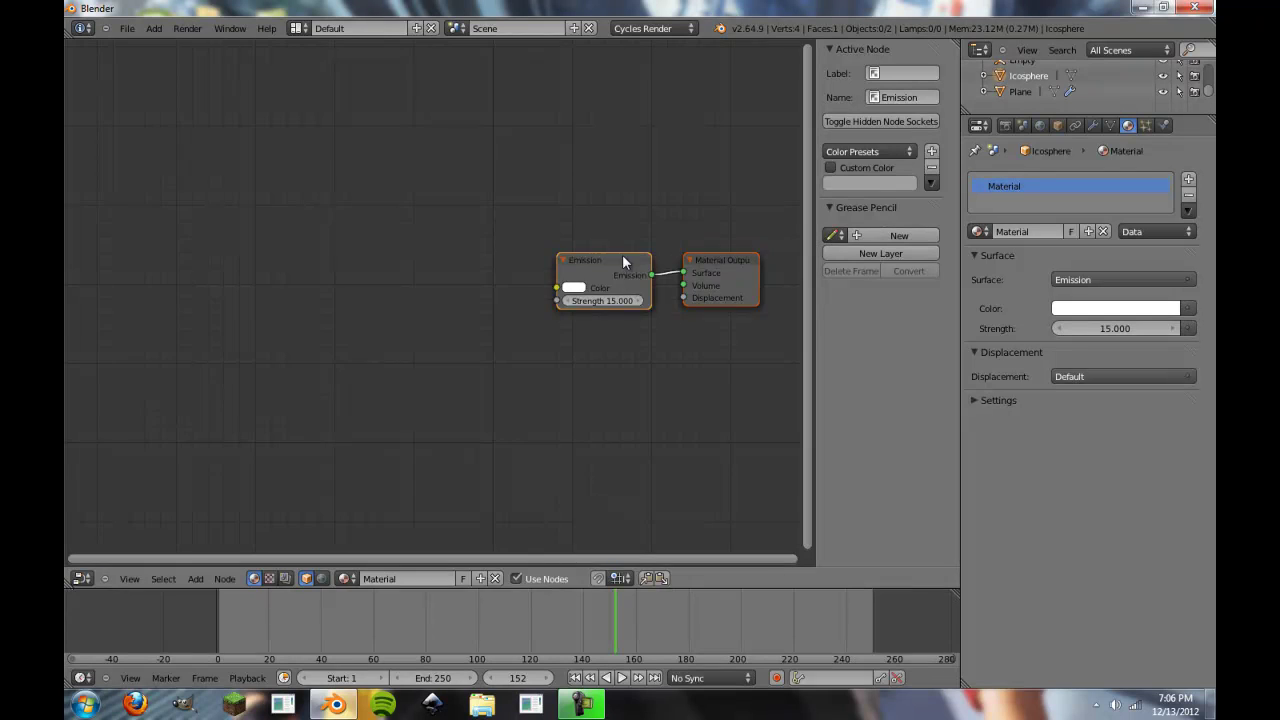
left_click_drag(622, 254, 420, 177)
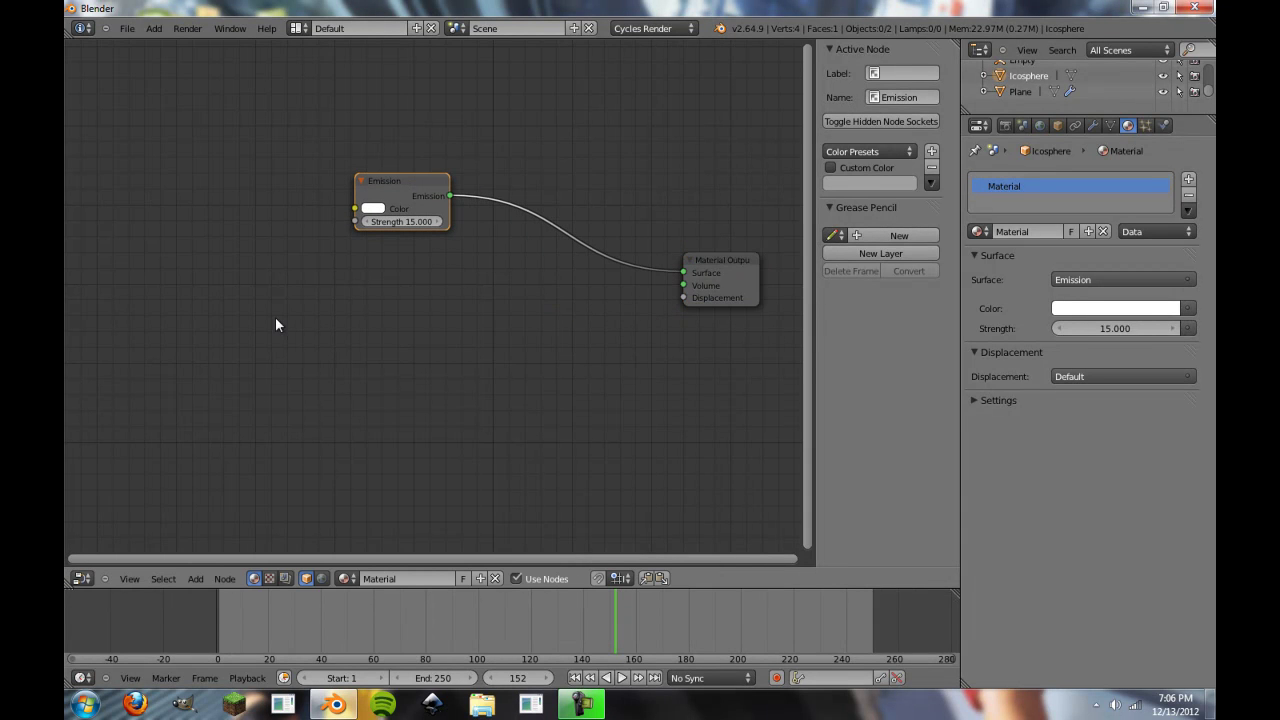
key("shift+a")
mouse_move(145, 286)
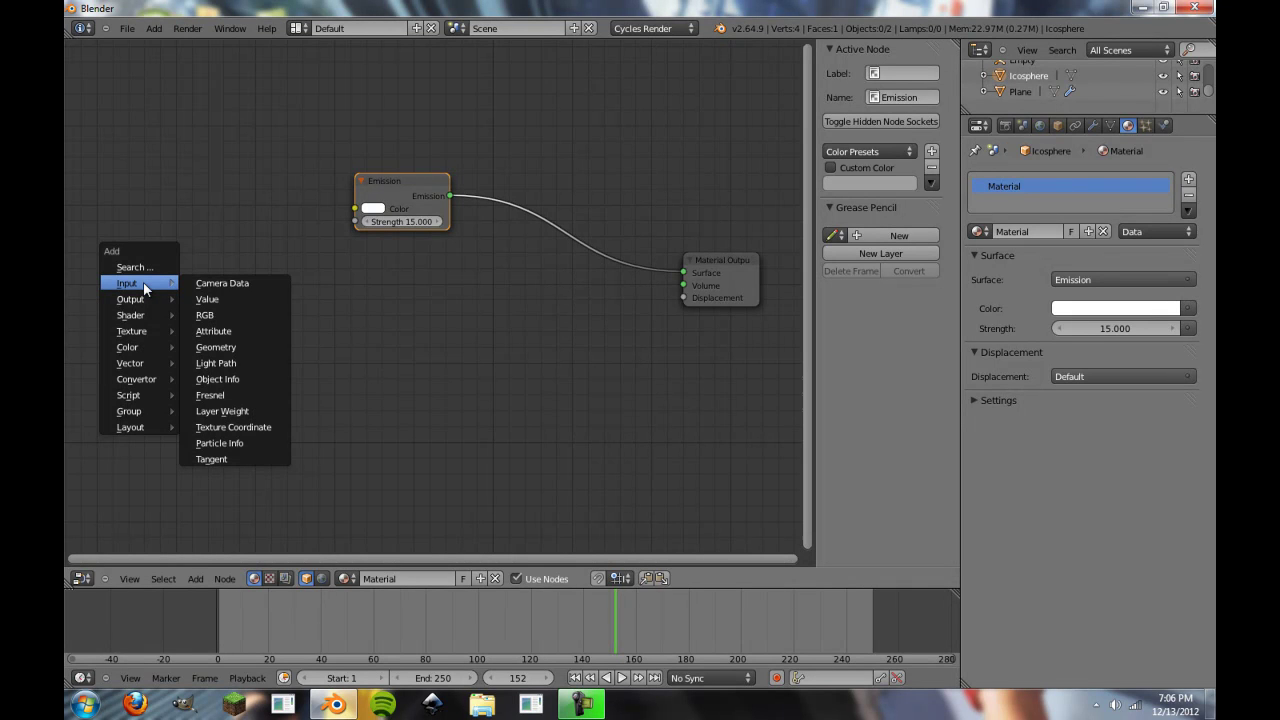
left_click(238, 444)
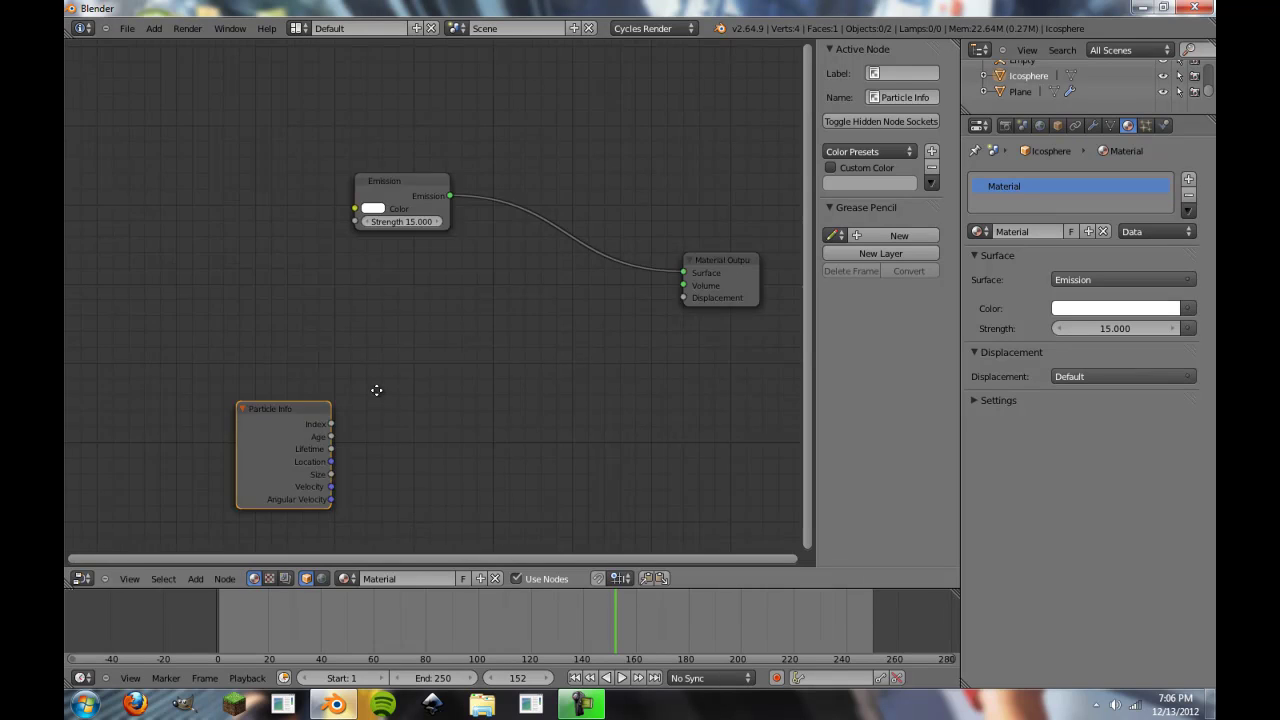
middle_click_drag(301, 407, 558, 374)
left_click_drag(558, 374, 117, 97)
Add a Math node, set its operation to Divide, and position it near Particle Info
key("shift+a")
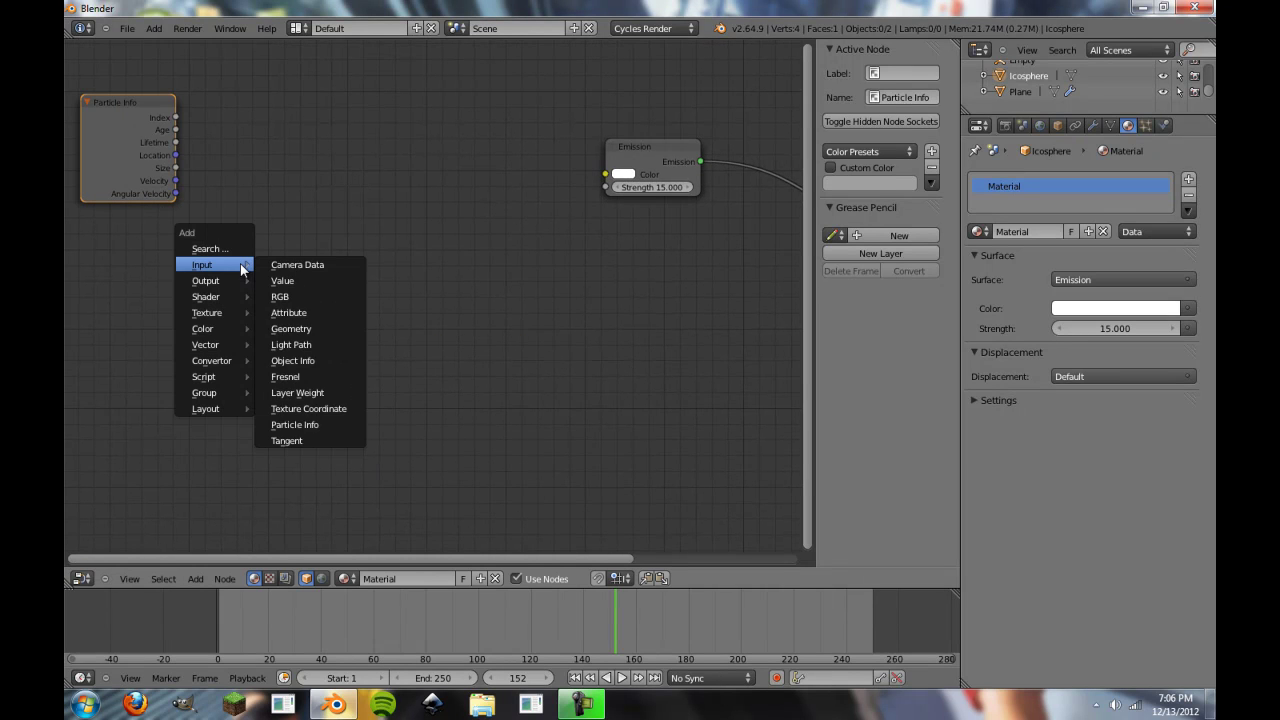
mouse_move(229, 362)
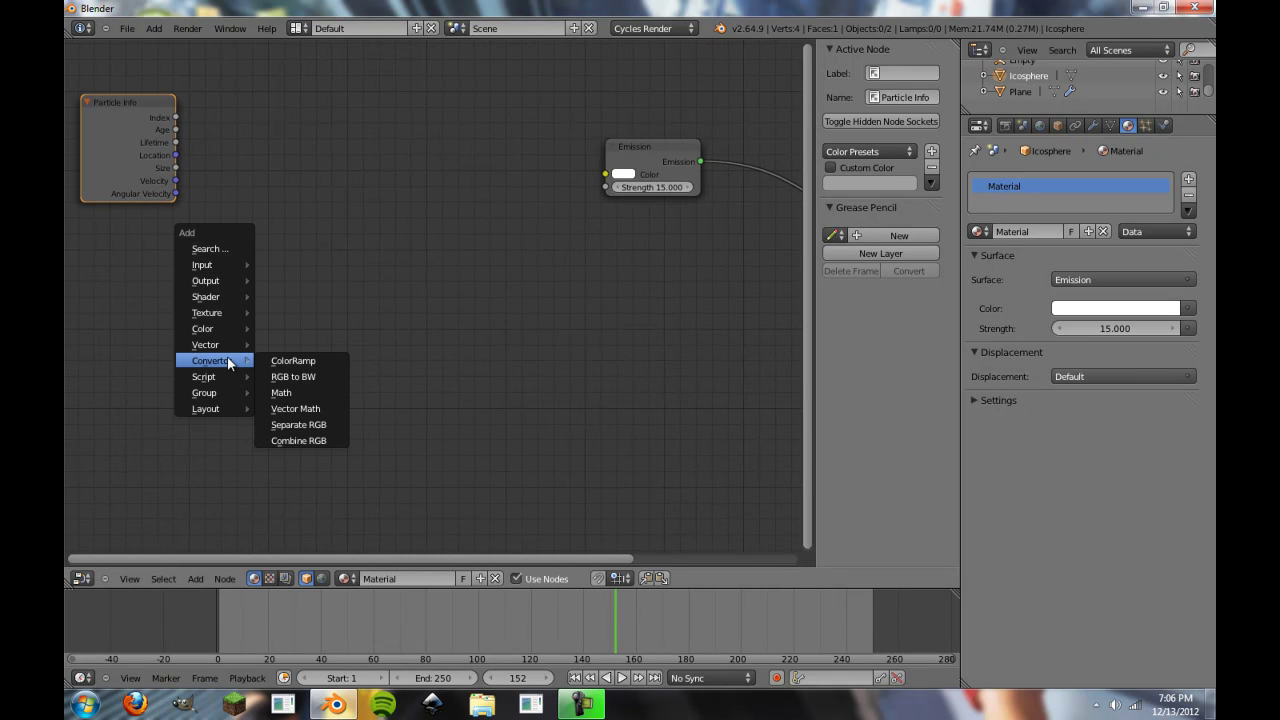
left_click(286, 392)
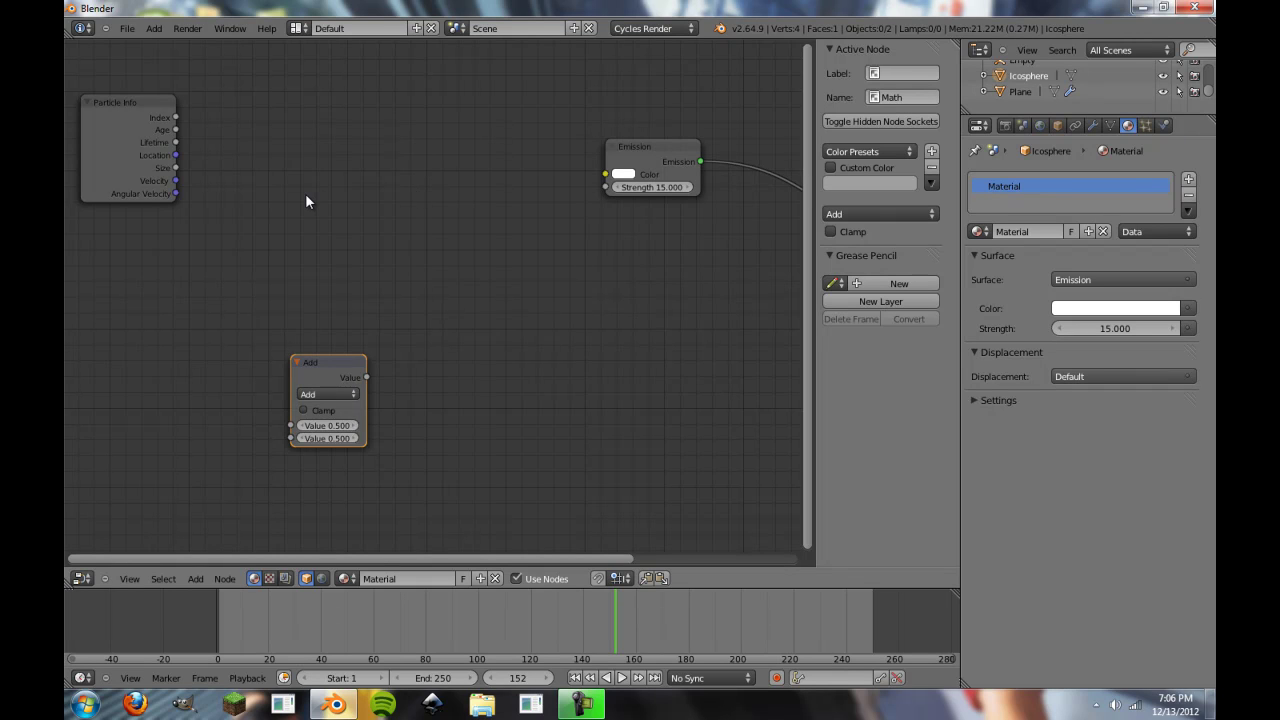
key("shift+a")
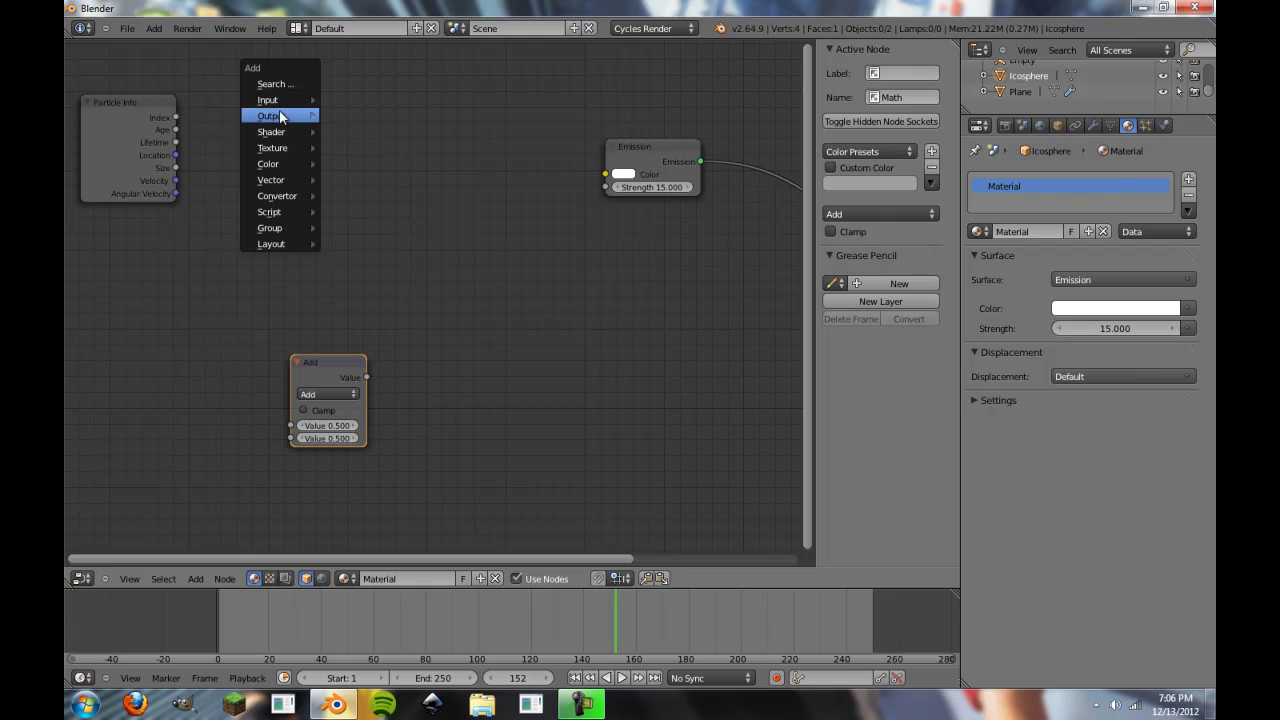
left_click(281, 84)
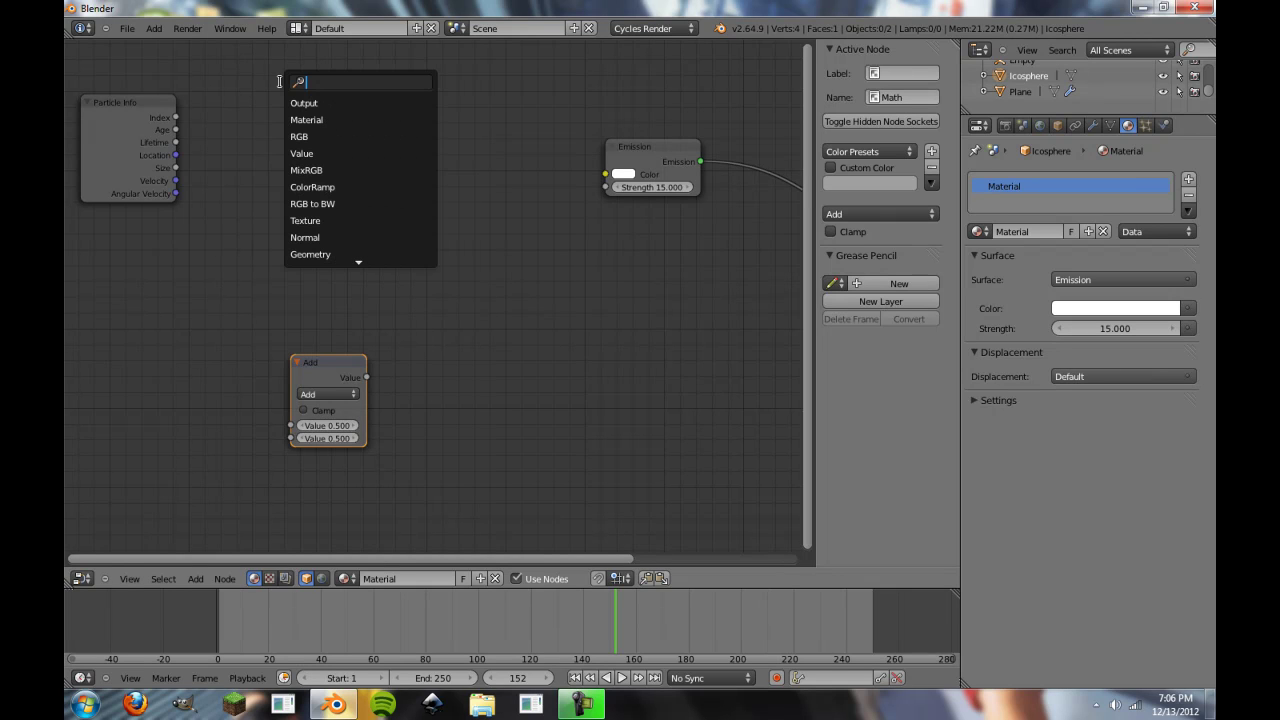
type("add")
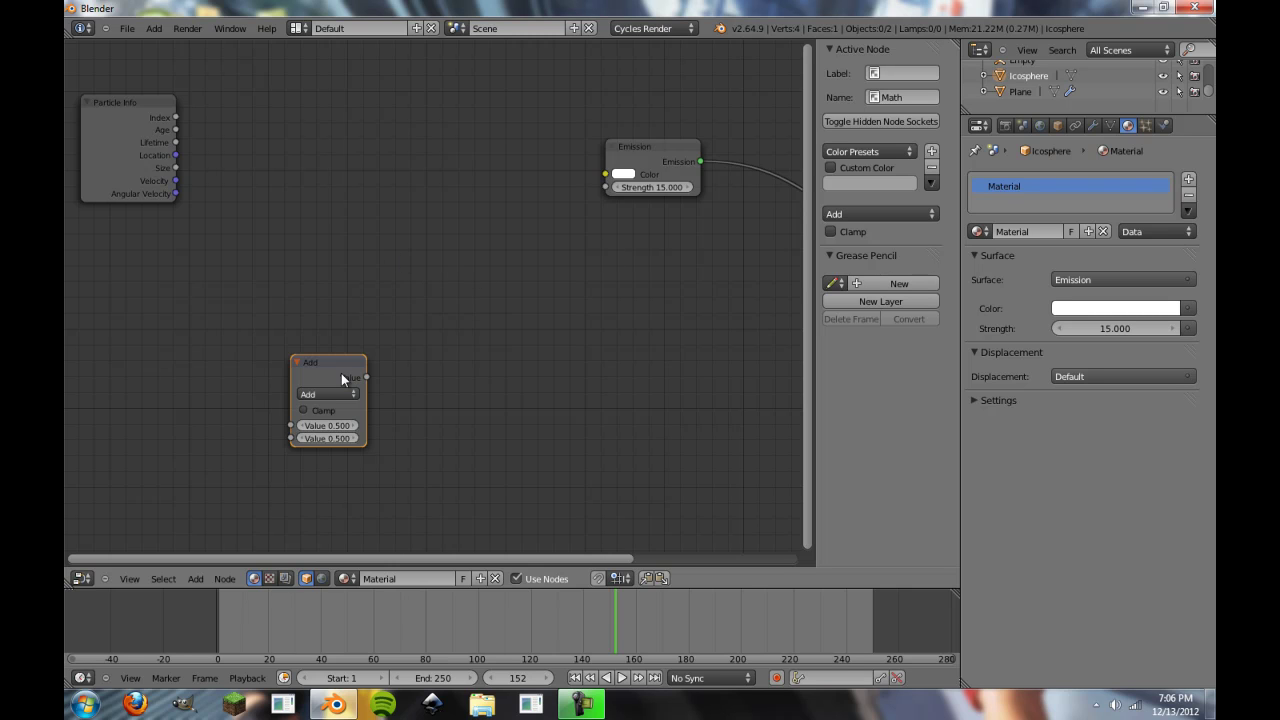
left_click_drag(341, 378, 342, 190)
left_click(332, 220)
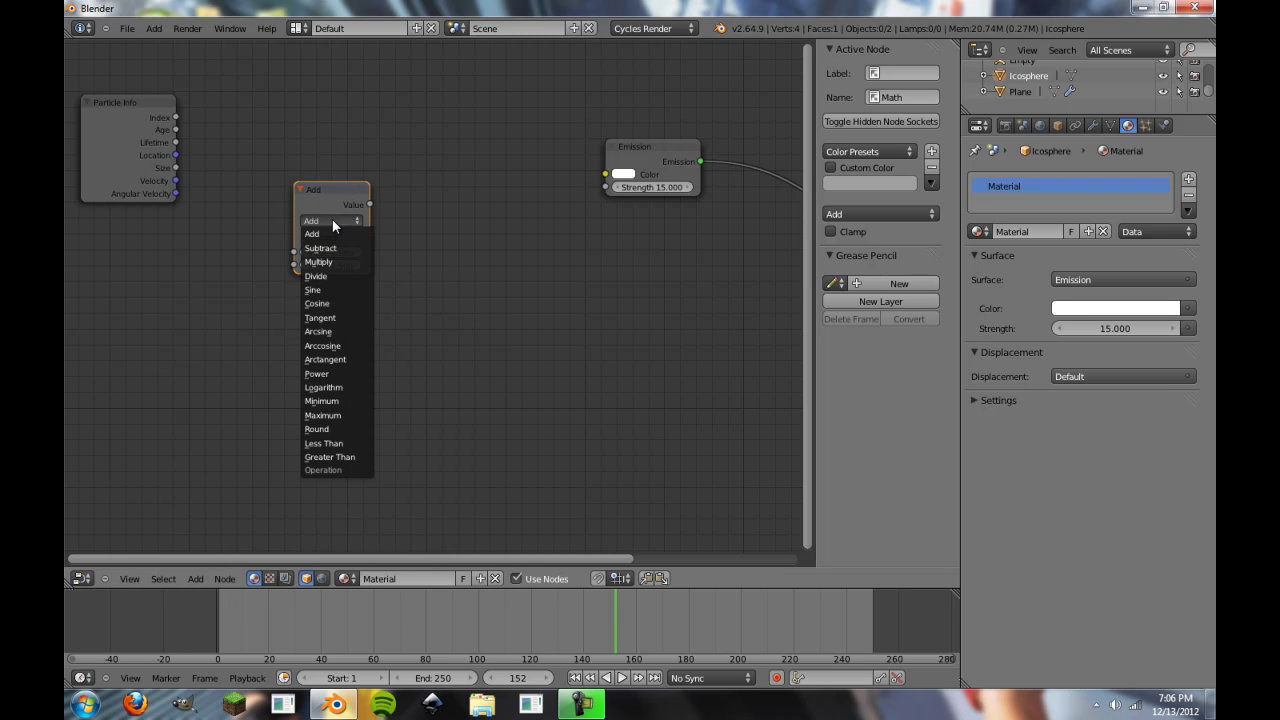
left_click(325, 276)
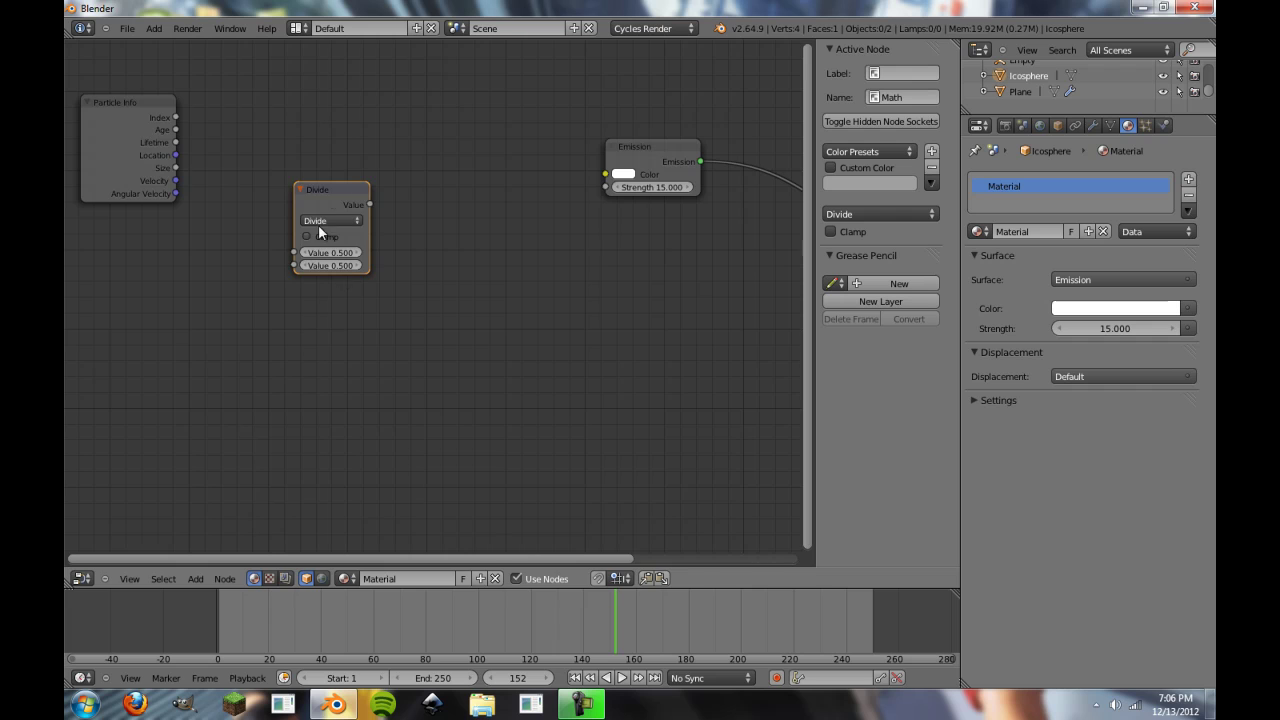
left_click_drag(325, 188, 309, 140)
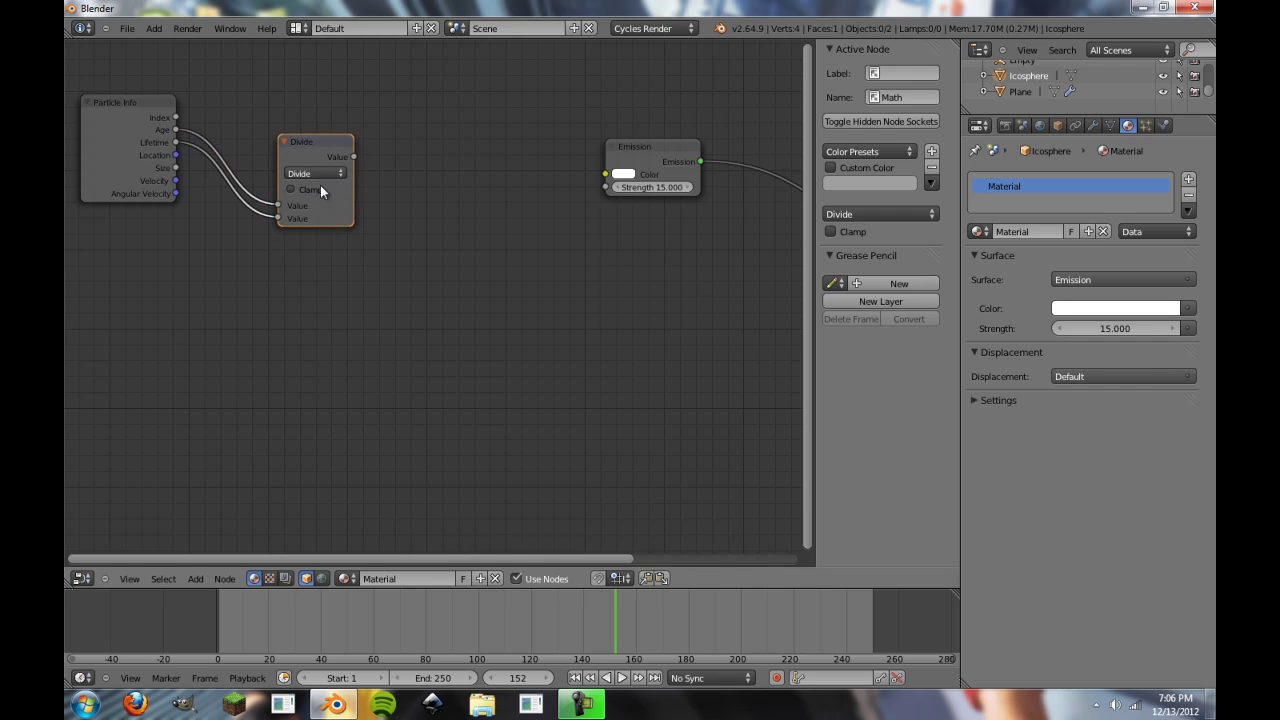
scroll(459, 209, "down", 4)
Add a ColorRamp node above the Particle Info and Divide nodes
left_click(209, 232)
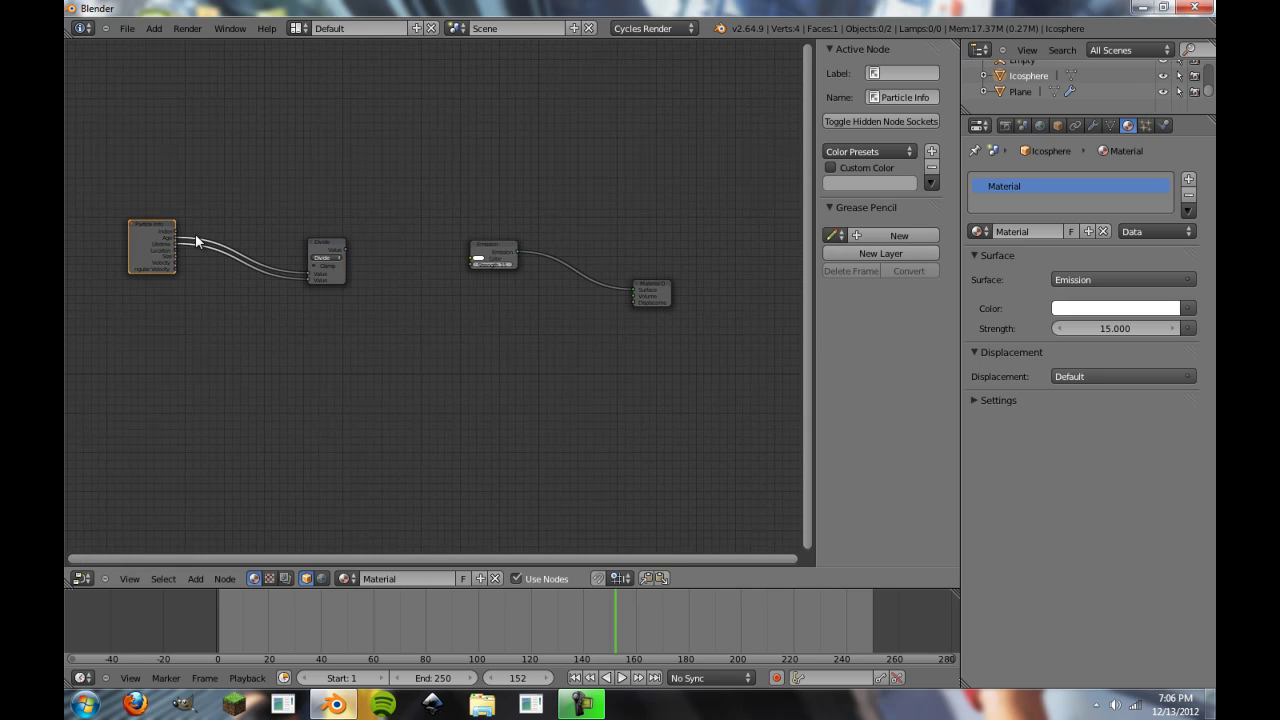
left_click_drag(322, 249, 226, 243)
key("shift+a")
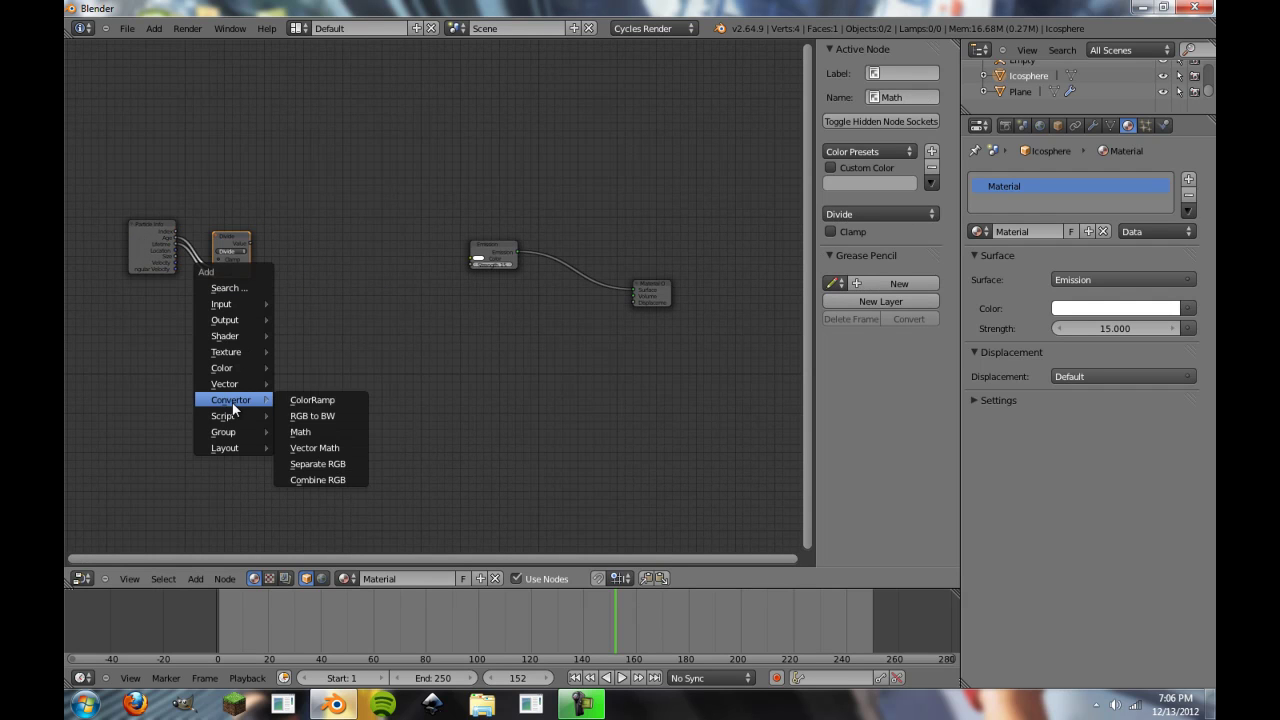
left_click(310, 400)
left_click(345, 218)
scroll(313, 343, "up", 1)
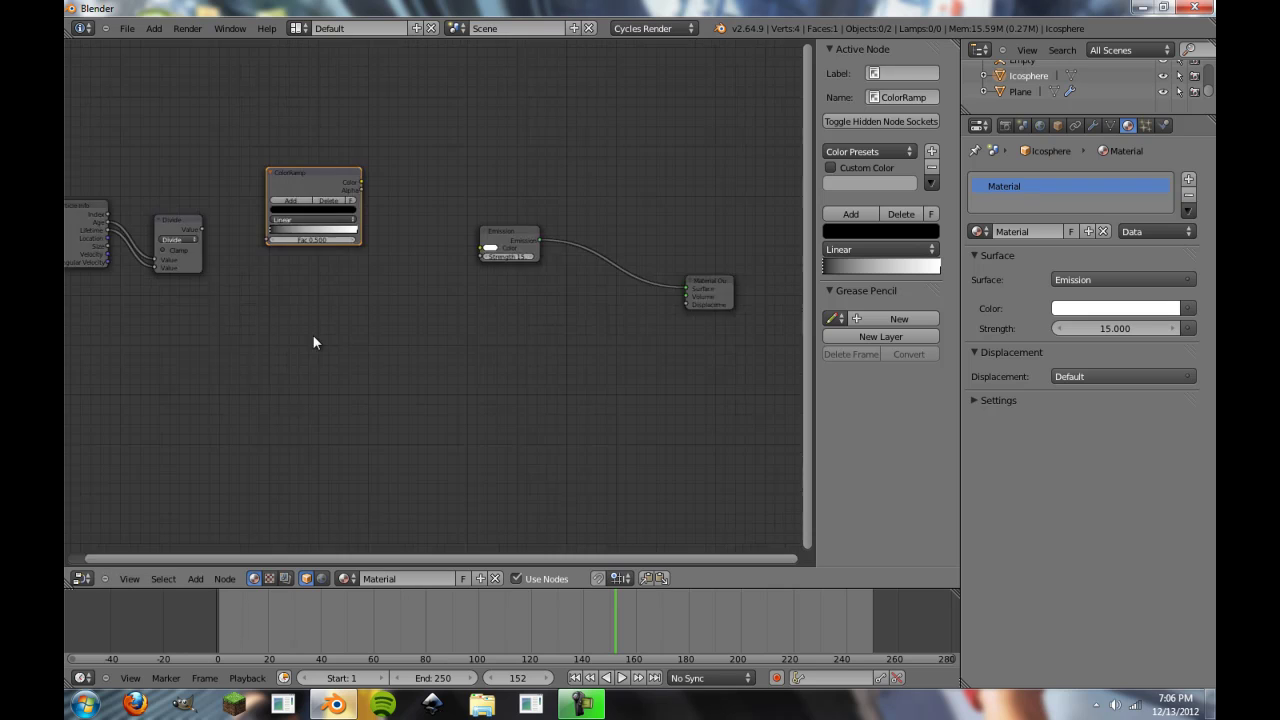
scroll(211, 268, "up", 2)
middle_click_drag(206, 175, 420, 263)
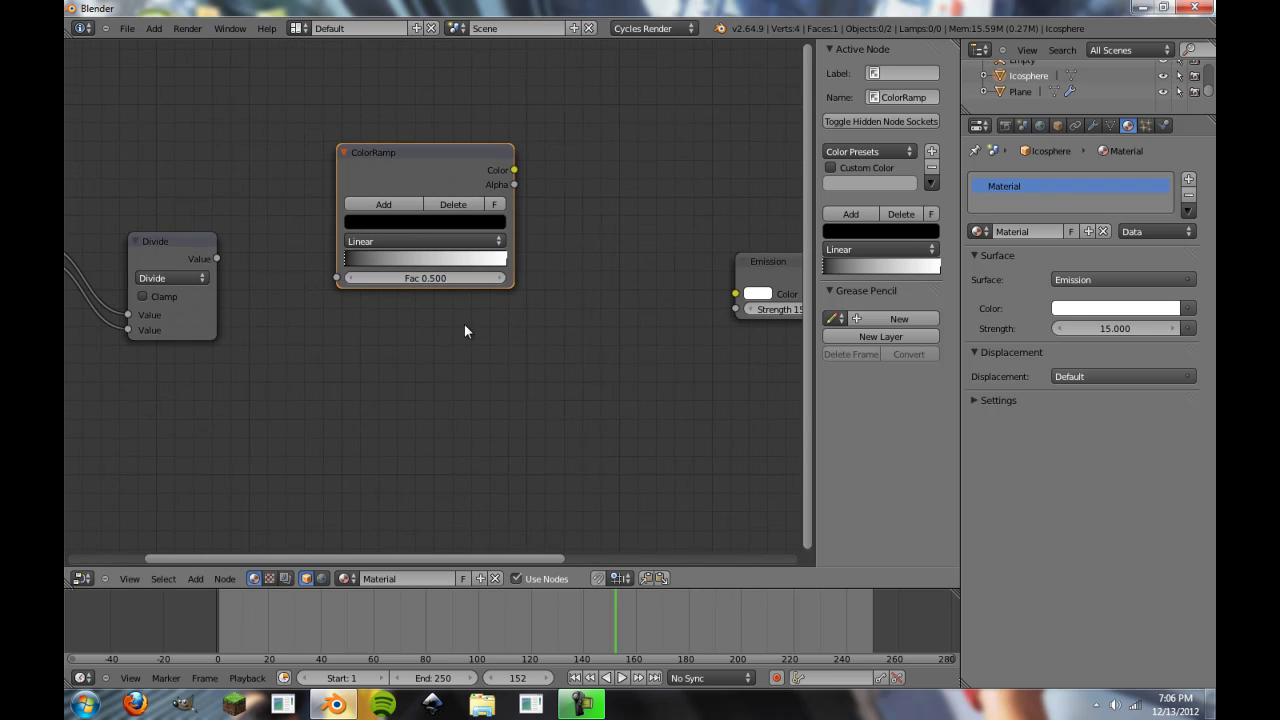
Set the ColorRamp's left stop to magenta and its right stop to pale peach
left_click(477, 224)
left_click_drag(472, 345, 473, 278)
left_click(402, 347)
left_click(505, 259)
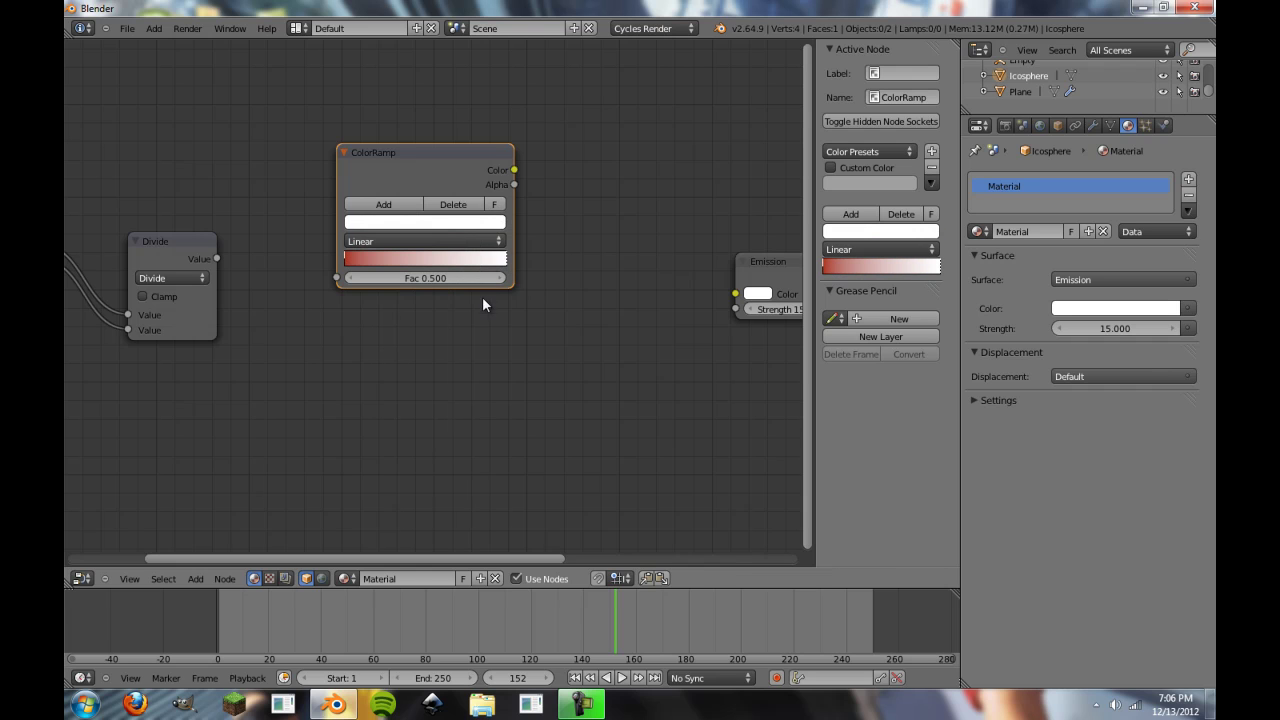
left_click(481, 224)
left_click(386, 315)
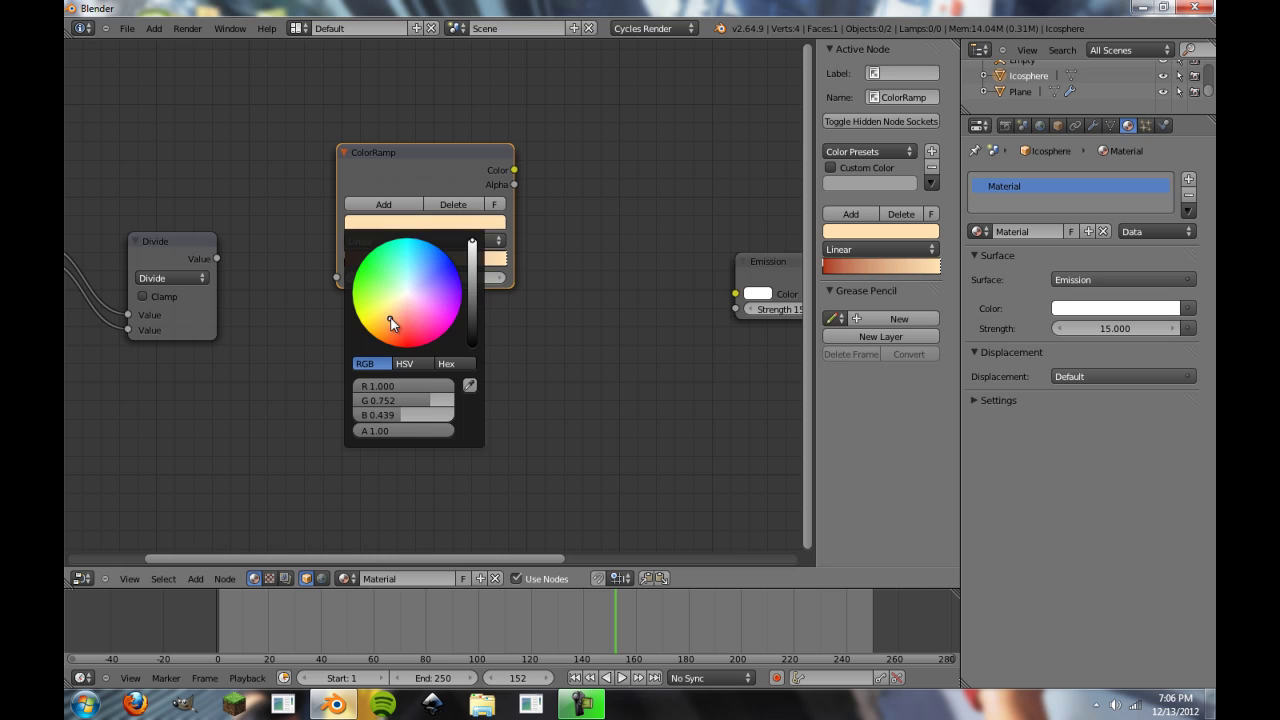
left_click(348, 260)
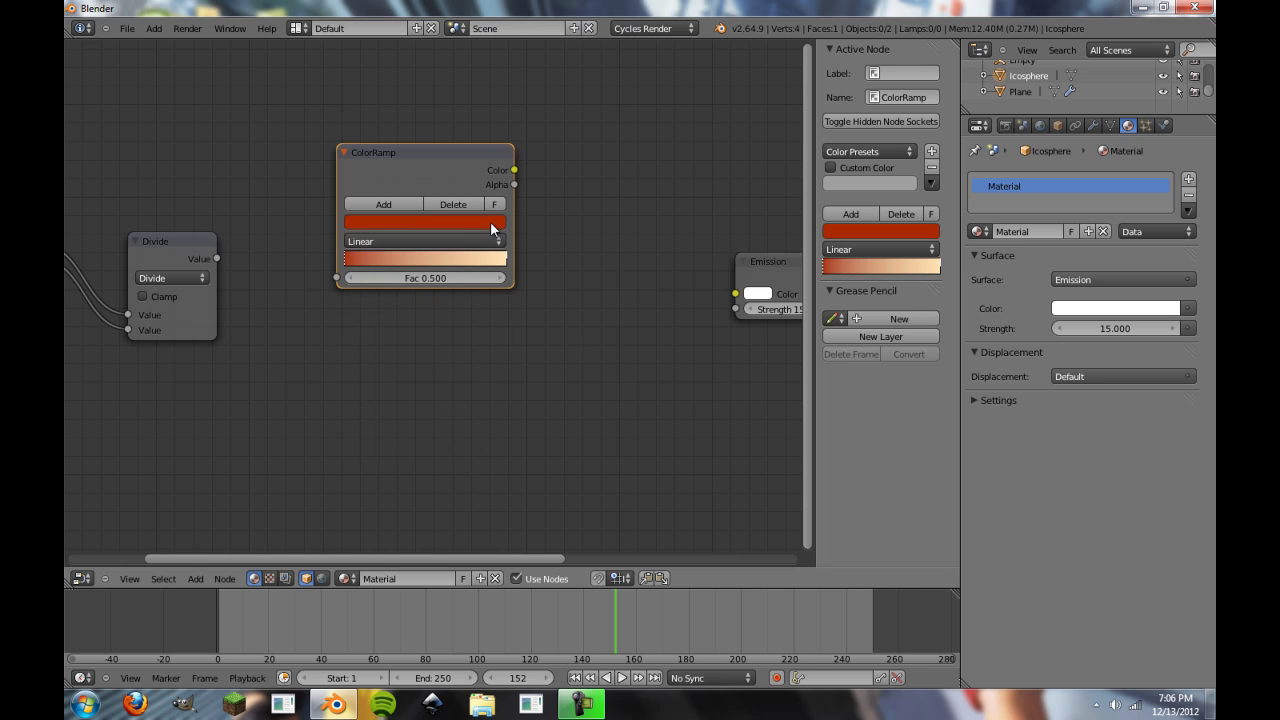
left_click(490, 221)
scroll(498, 240, "up", 5)
scroll(416, 342, "up", 1)
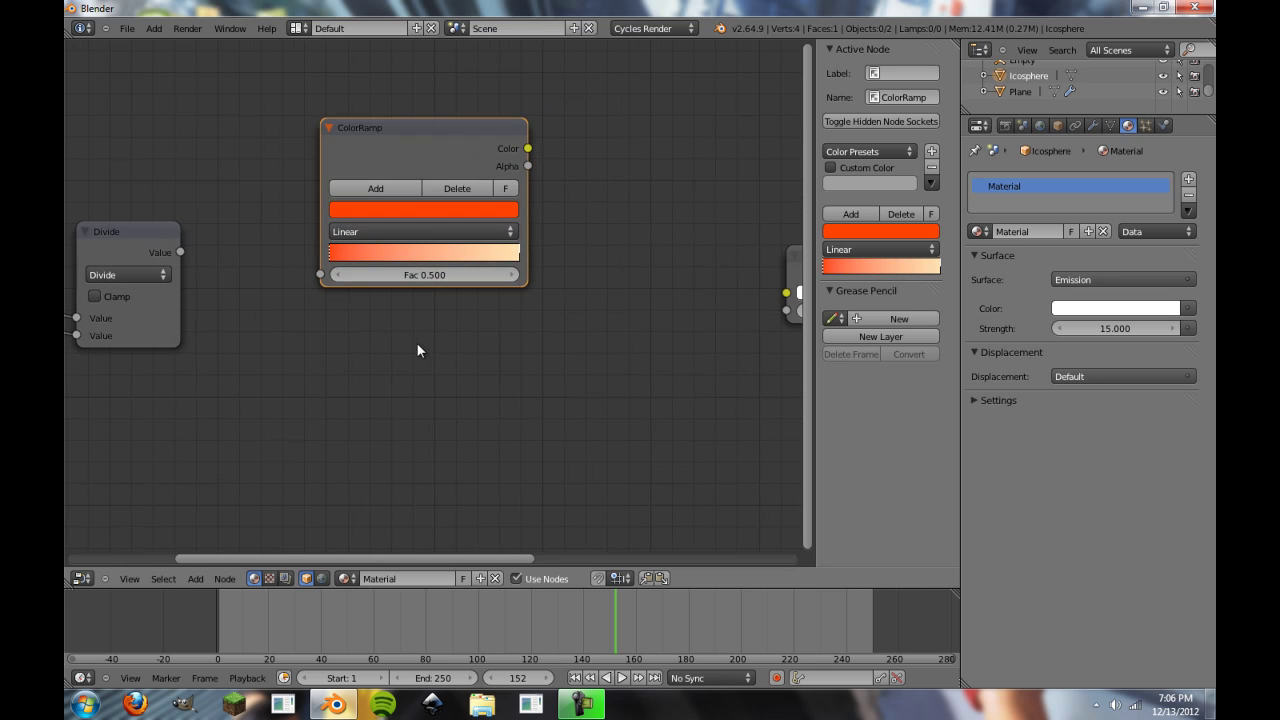
left_click(441, 212)
left_click_drag(409, 290, 386, 352)
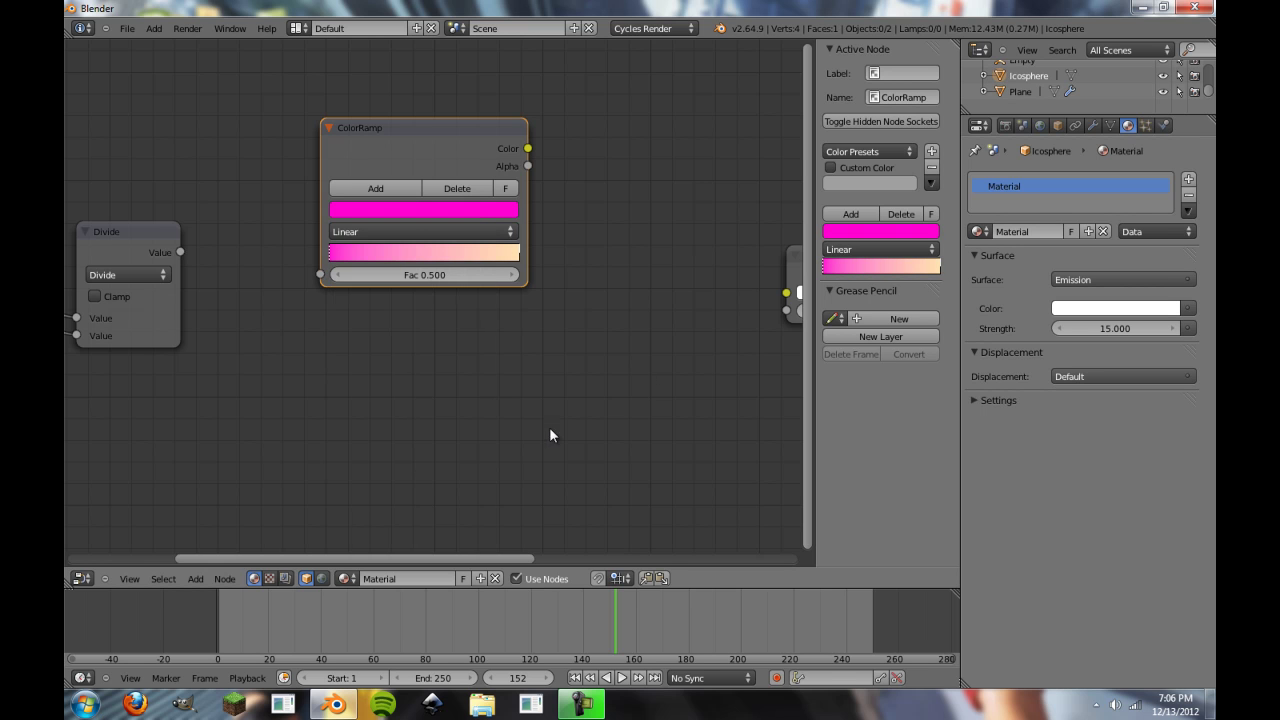
scroll(455, 310, "down", 2)
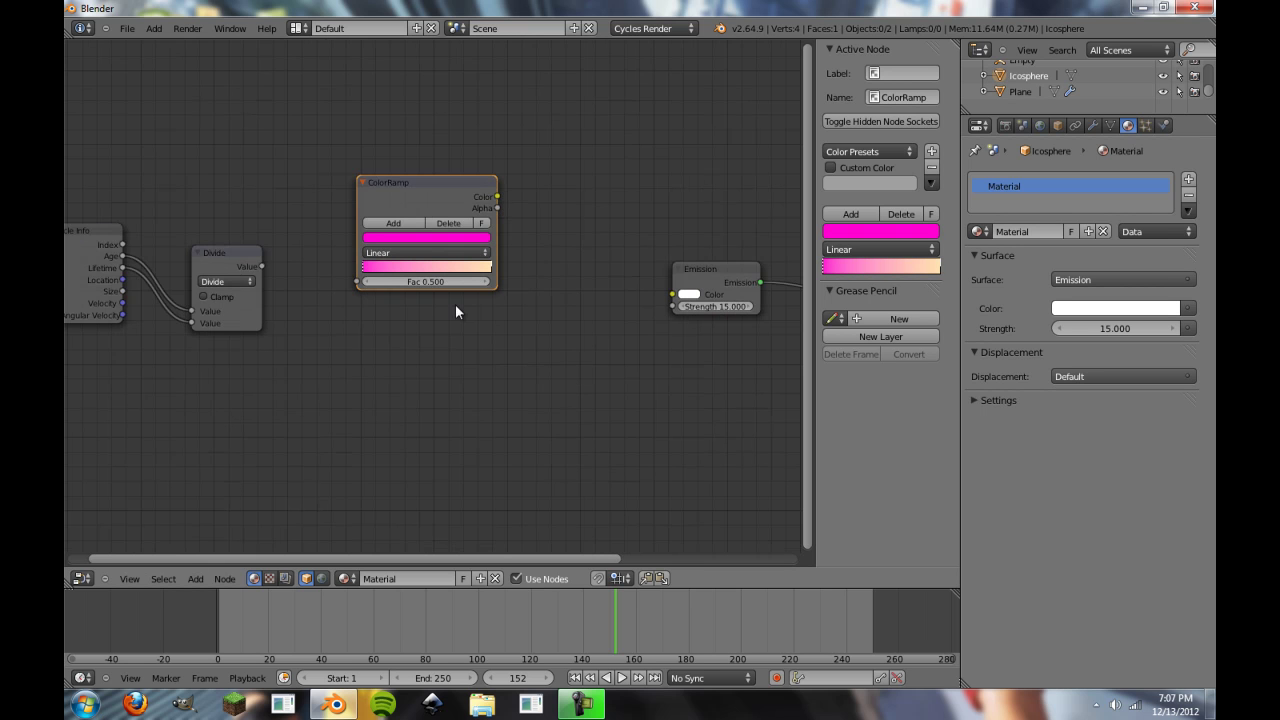
Connect the Divide output to the ColorRamp Fac and the ramp Color to Emission Color
left_click_drag(355, 282, 260, 266)
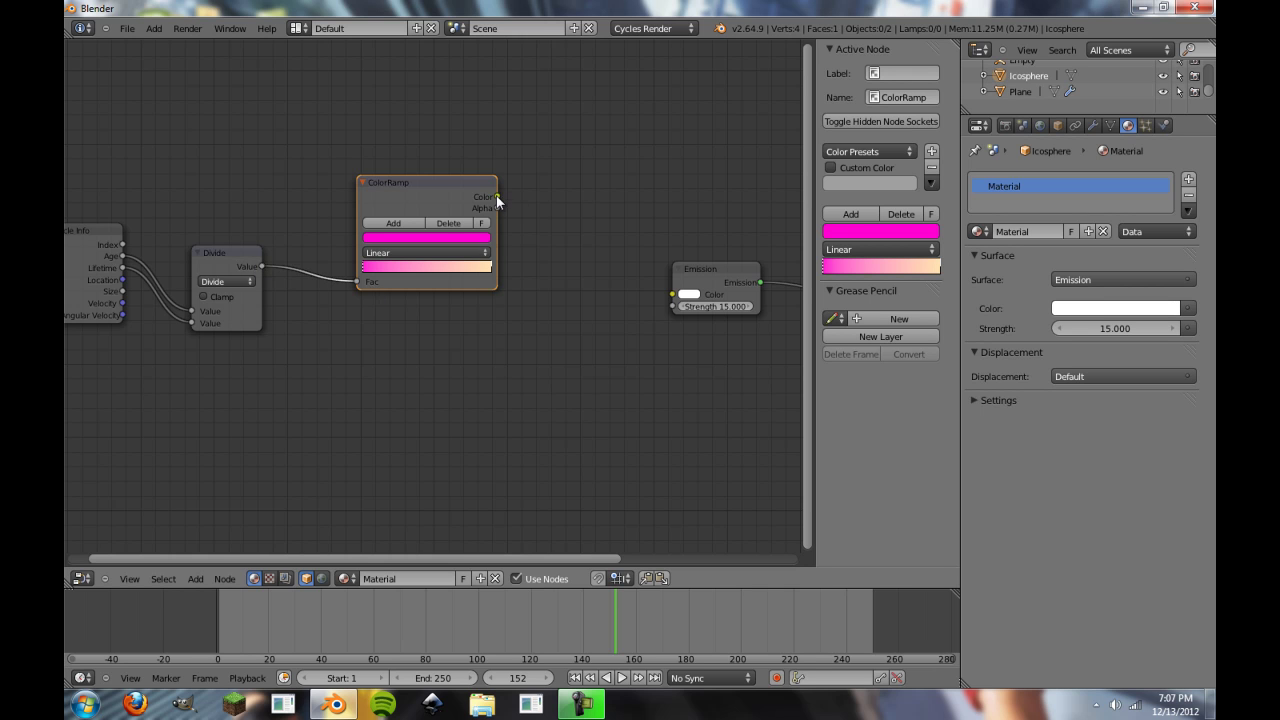
left_click_drag(498, 198, 673, 294)
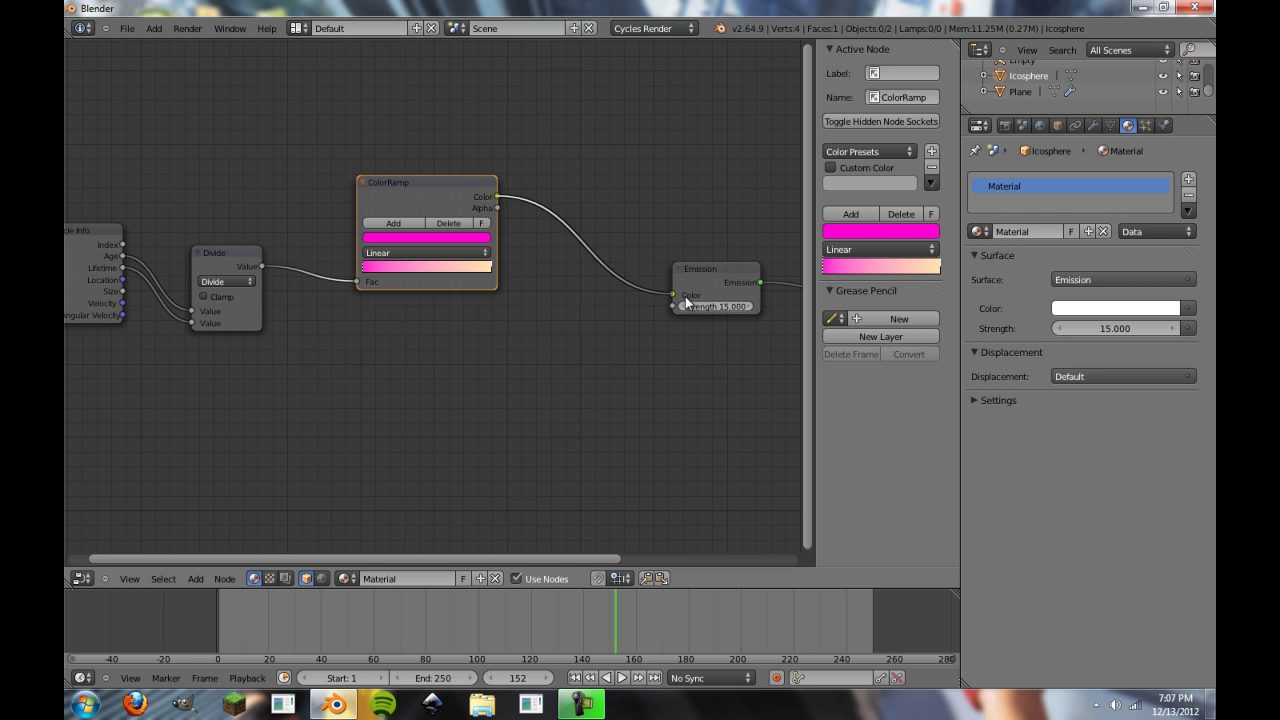
middle_click_drag(714, 281, 600, 250)
left_click_drag(383, 165, 633, 314)
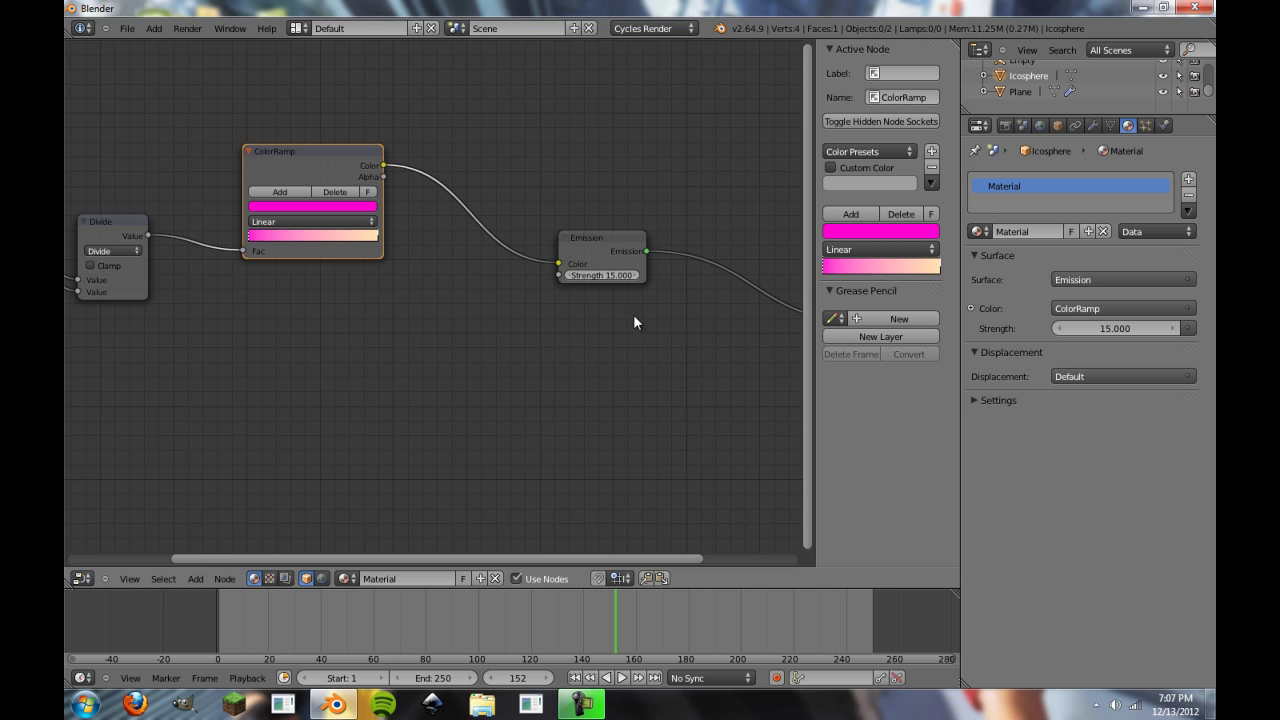
Return to the 3D View in perspective with Rendered viewport shading
left_click(84, 578)
left_click(105, 550)
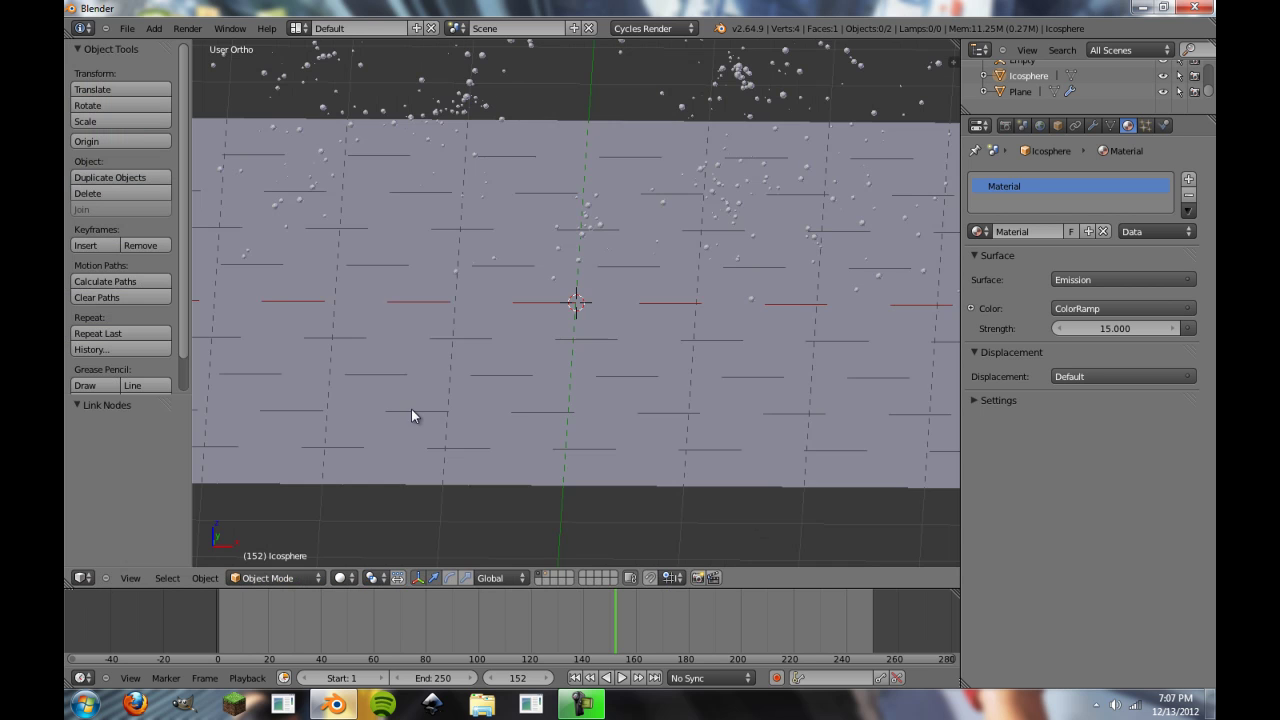
key("KP_5")
left_click(343, 578)
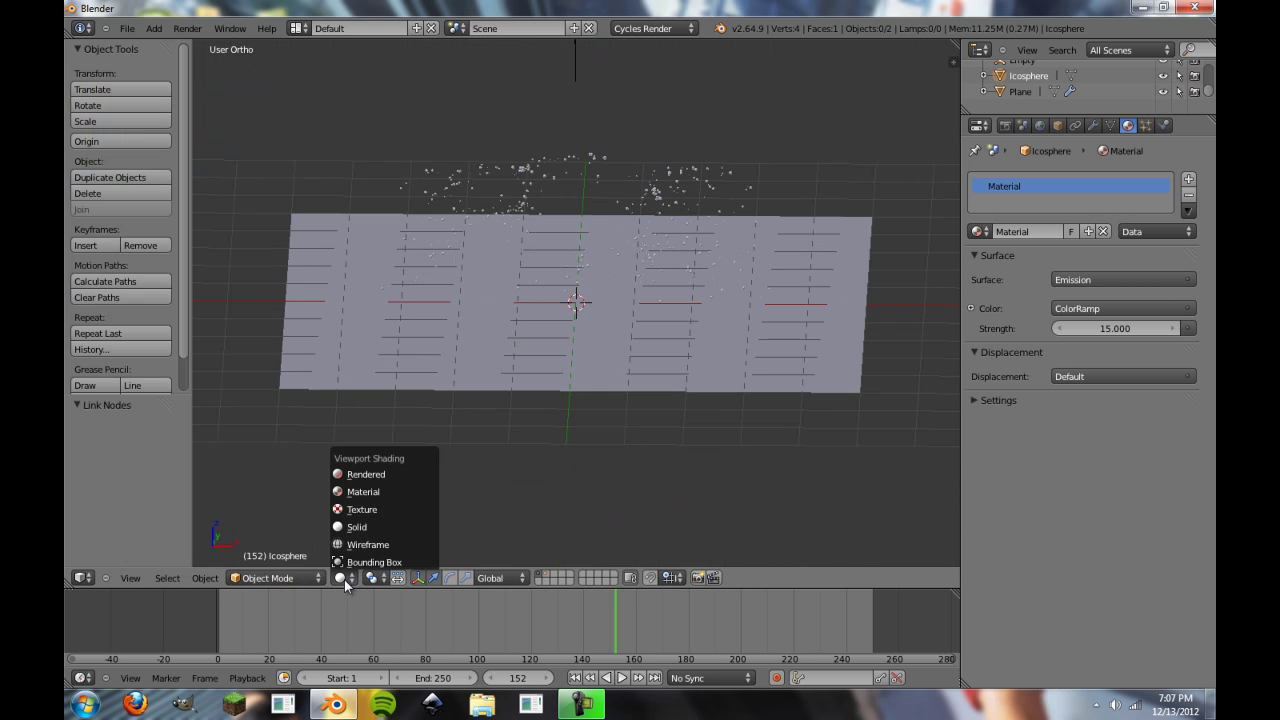
left_click(371, 478)
Play the animation from frame 0, stop at frame 99, and switch to front side view
left_click_drag(606, 620, 124, 623)
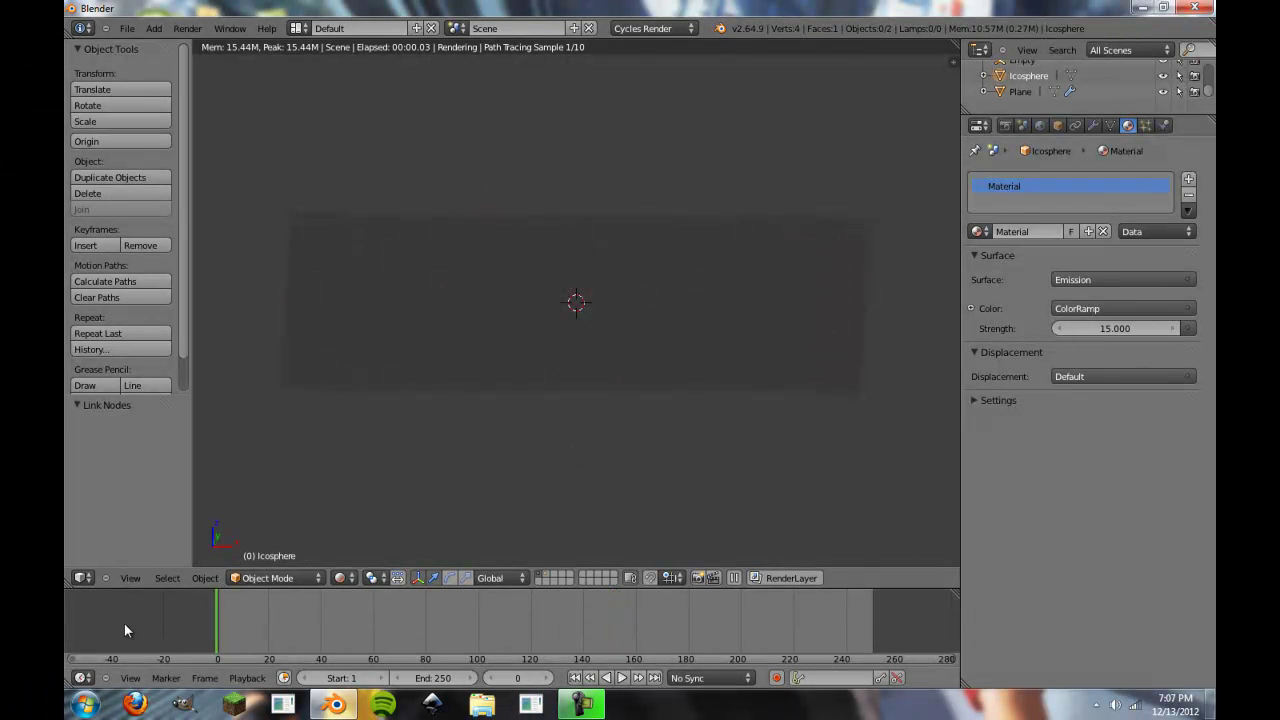
key("alt+a")
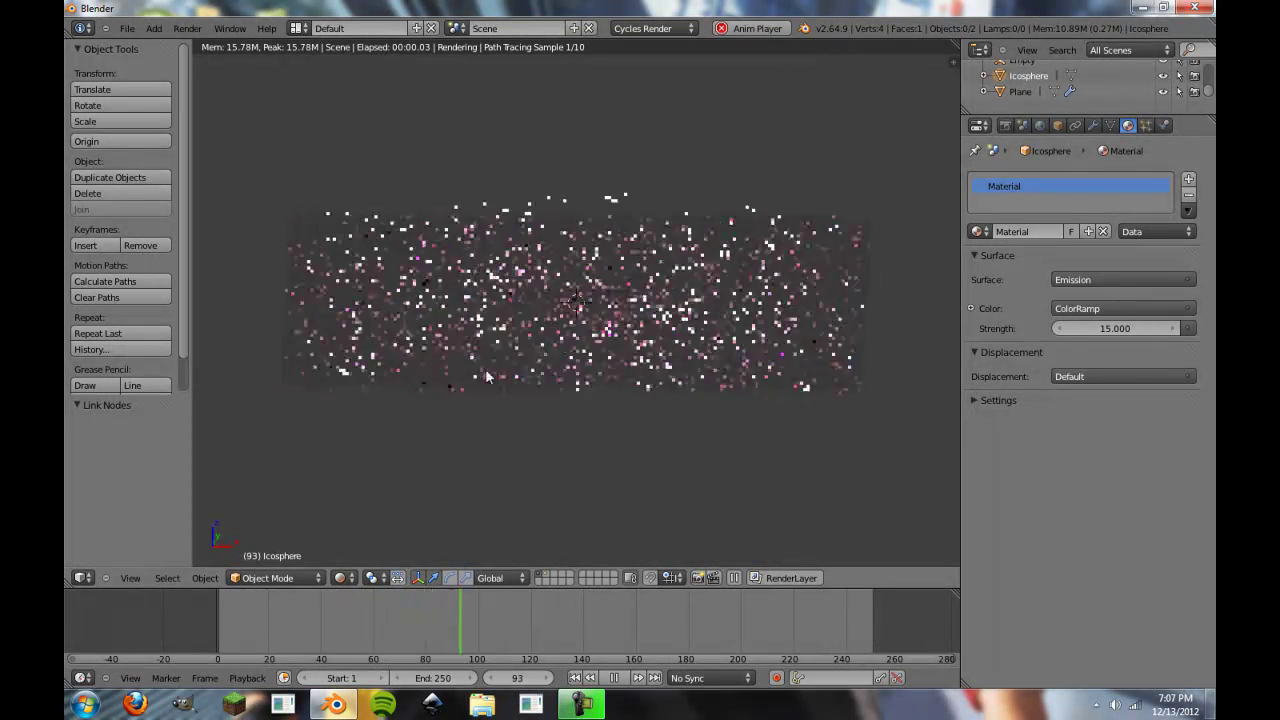
key("Escape")
left_click(475, 628)
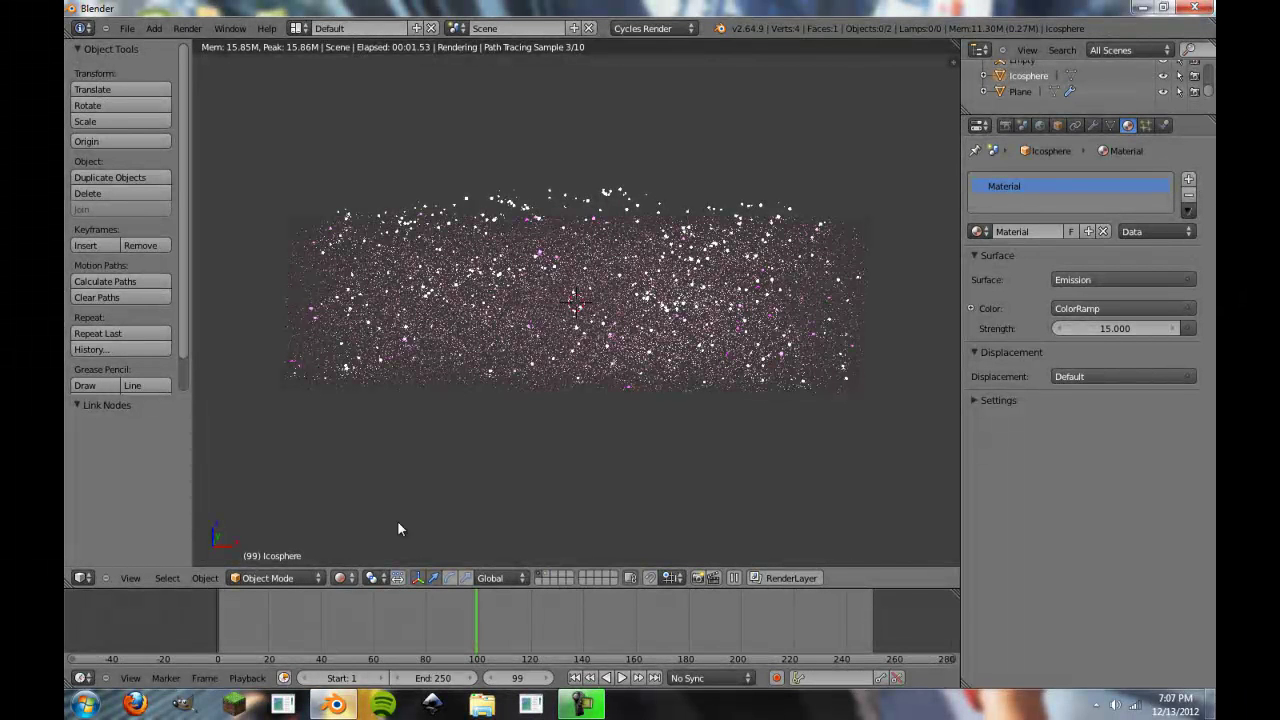
key("KP_1")
scroll(549, 347, "up", 2)
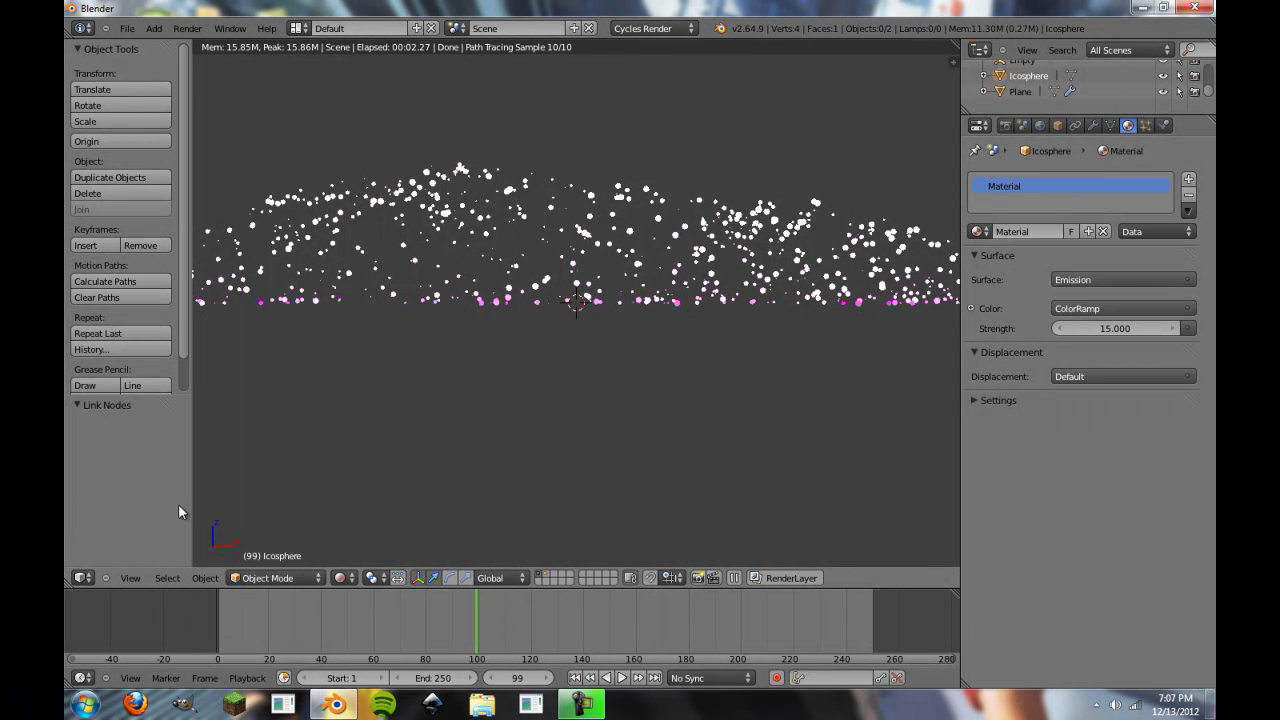
left_click(84, 578)
Set the Emission Strength to 10 in the material node editor and return to the 3D View
left_click(100, 409)
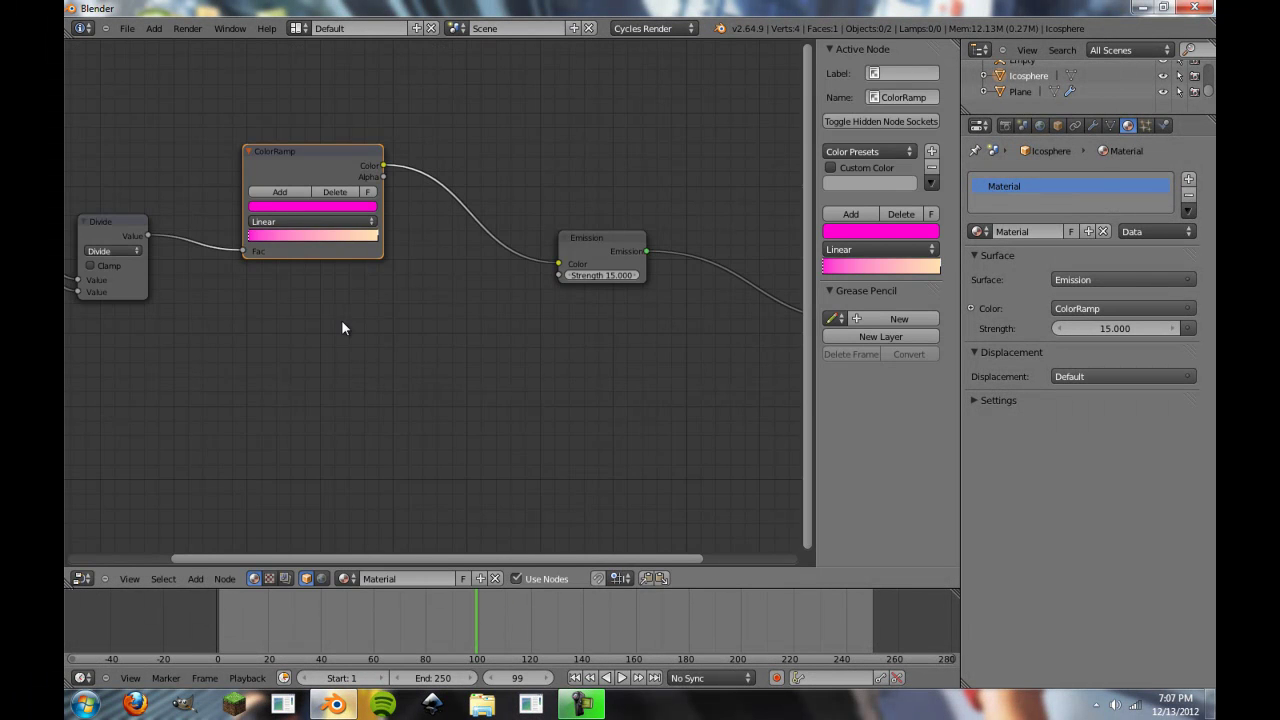
left_click(601, 274)
type("10")
key("Return")
left_click(84, 578)
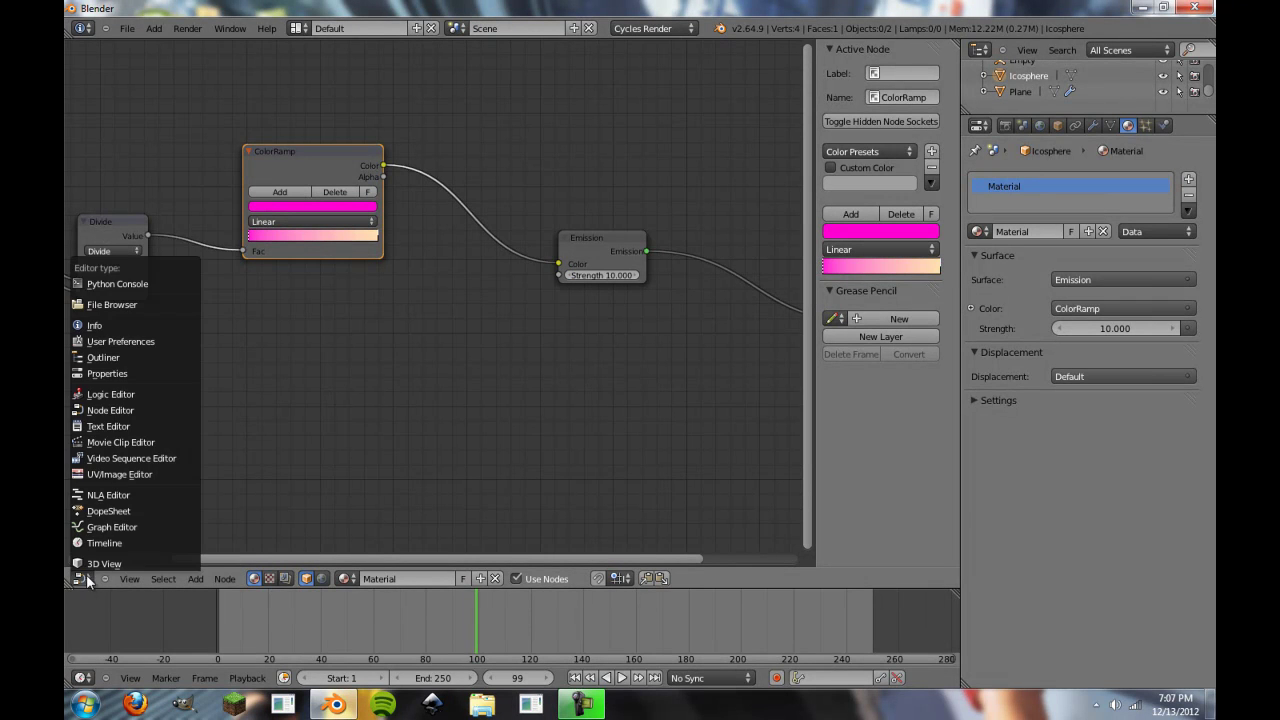
left_click(118, 556)
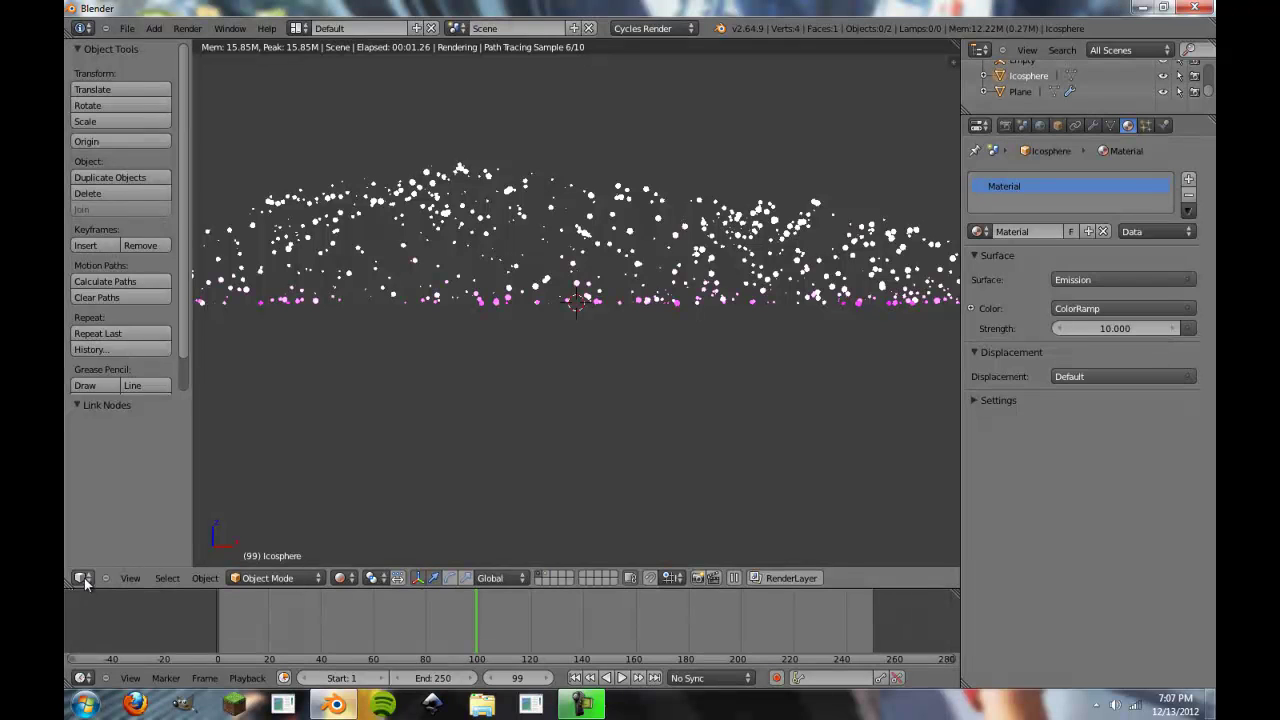
Change the ColorRamp's right stop to blue and preview an earlier frame in 3D View
left_click(83, 578)
left_click(111, 409)
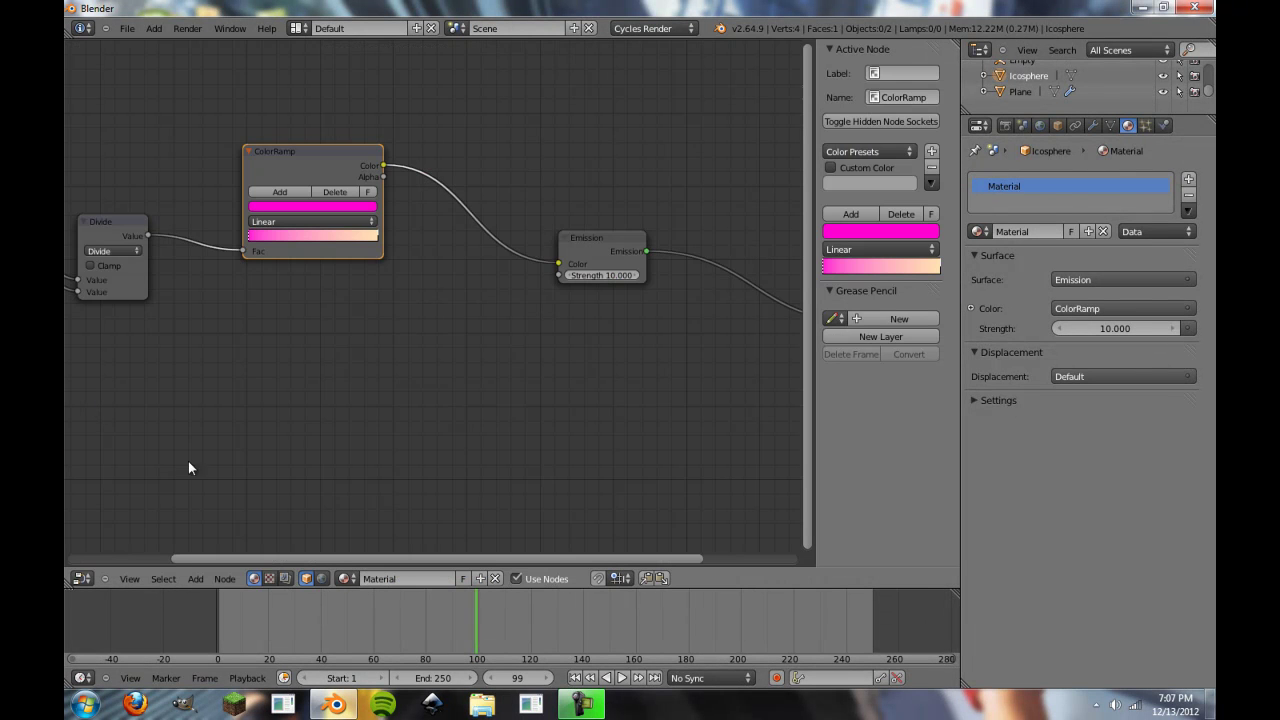
left_click(376, 236)
left_click(312, 206)
left_click_drag(317, 72, 333, 54)
left_click(83, 578)
left_click(100, 560)
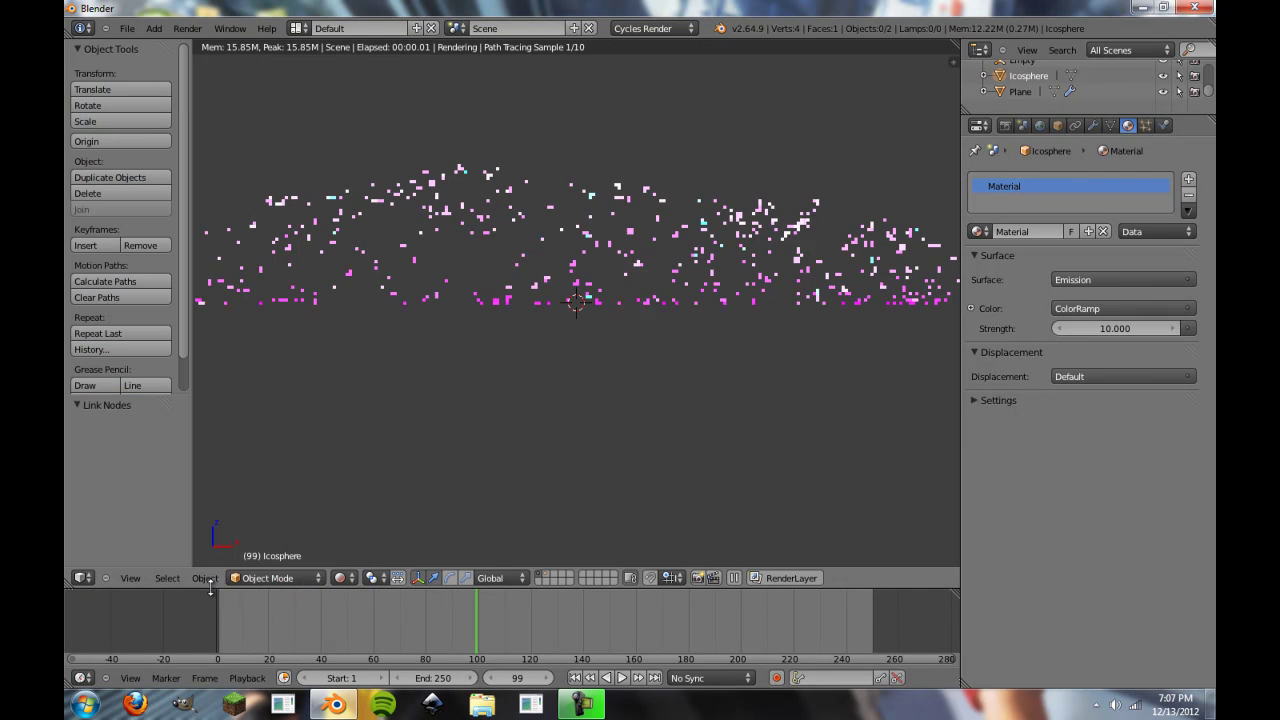
left_click_drag(465, 607, 494, 621)
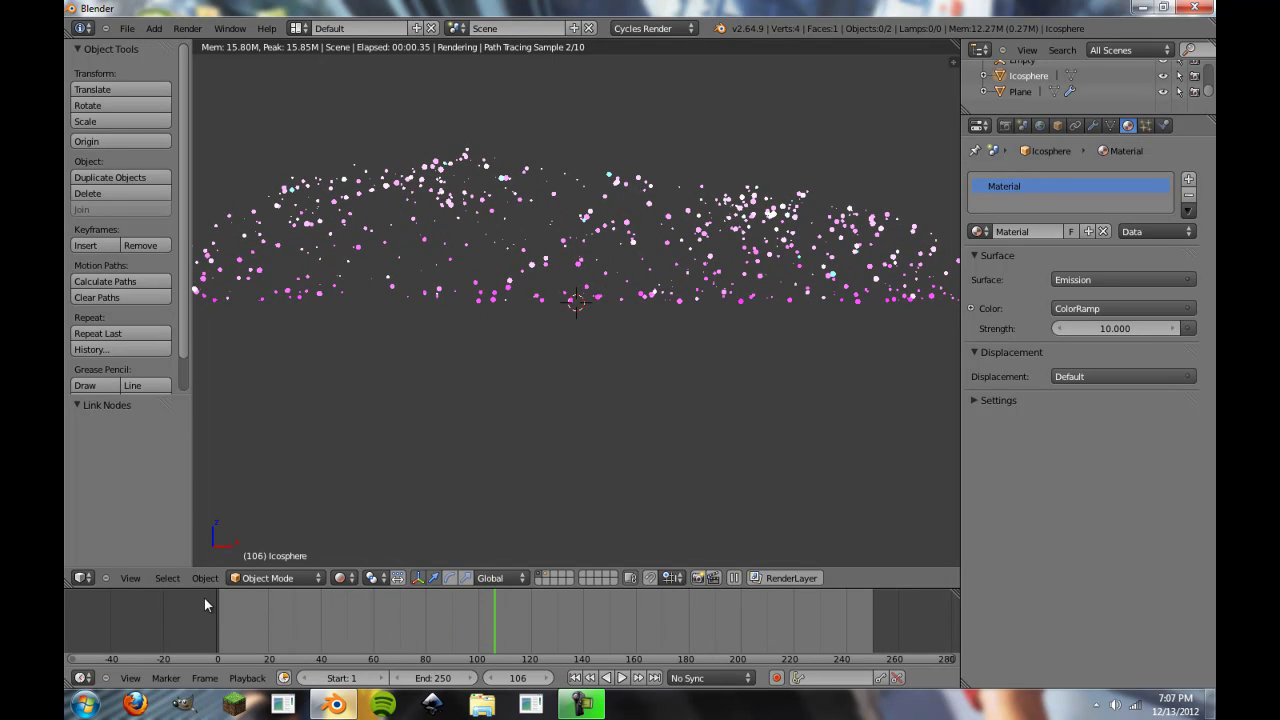
Lower the Emission Strength to 5 and switch back to the 3D View
left_click(83, 577)
left_click(110, 408)
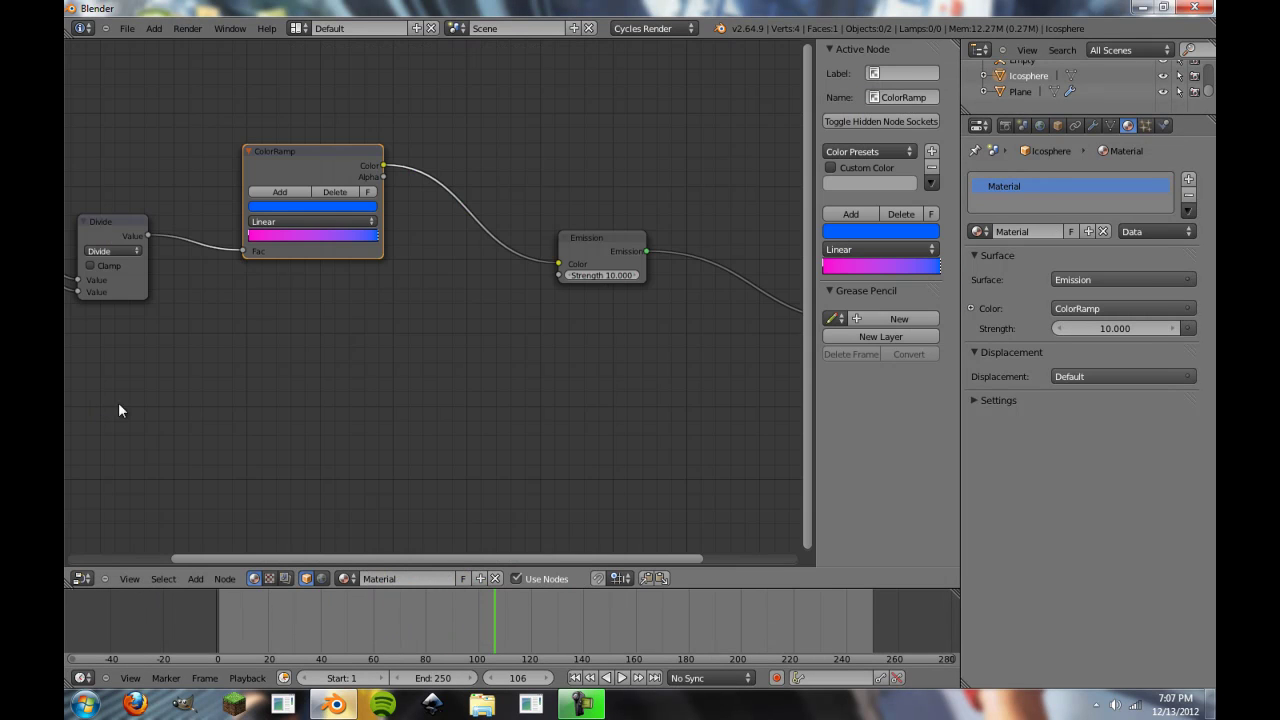
scroll(154, 268, "down", 1)
middle_click_drag(192, 397, 287, 427)
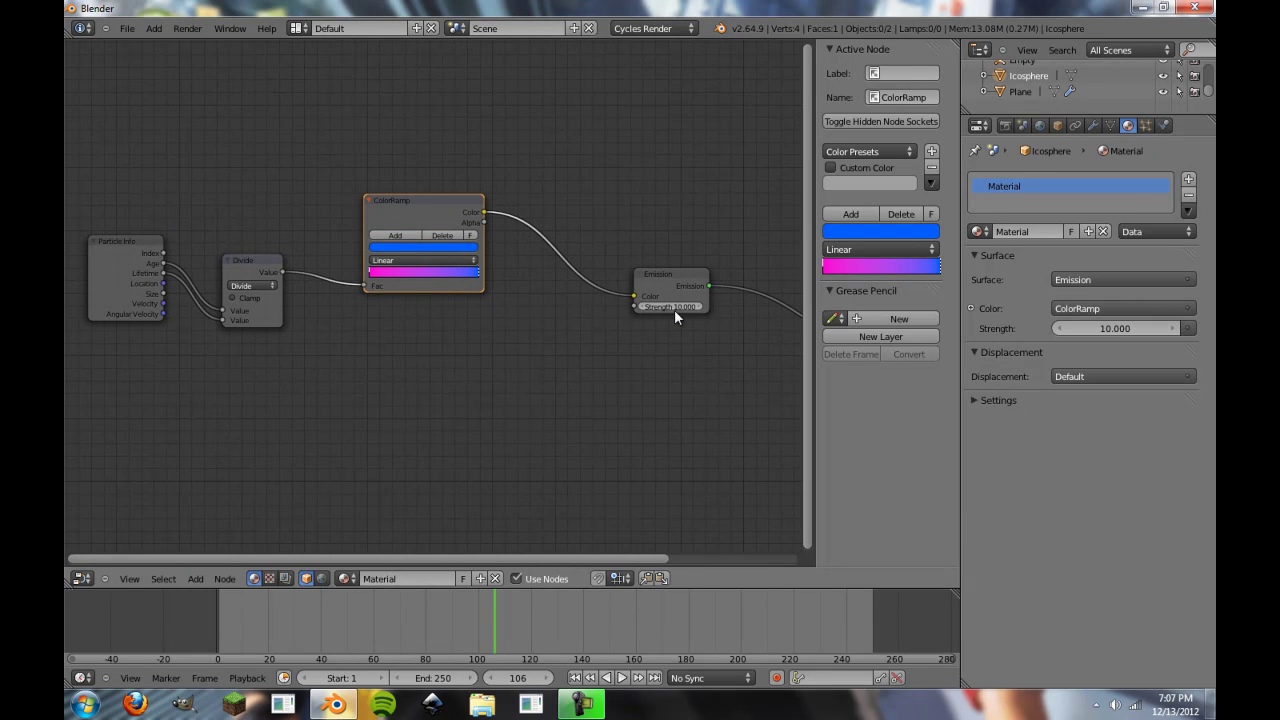
type("5")
key("Return")
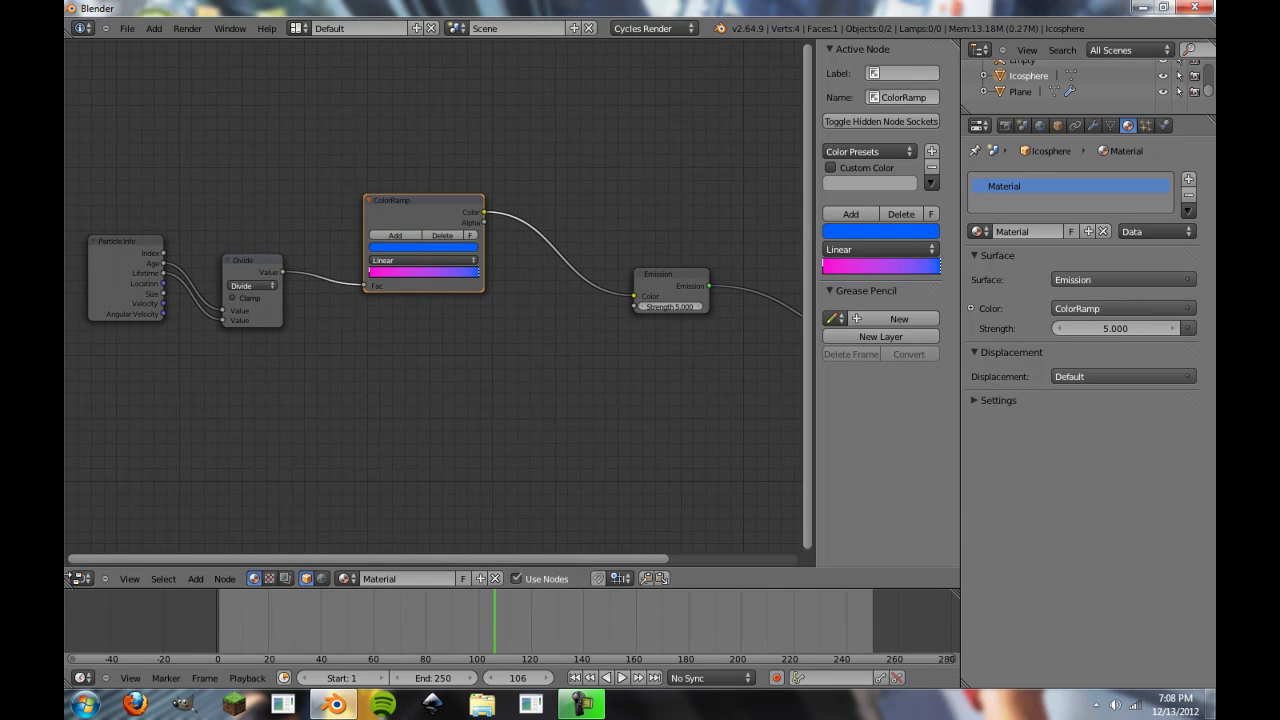
left_click(83, 577)
left_click(124, 552)
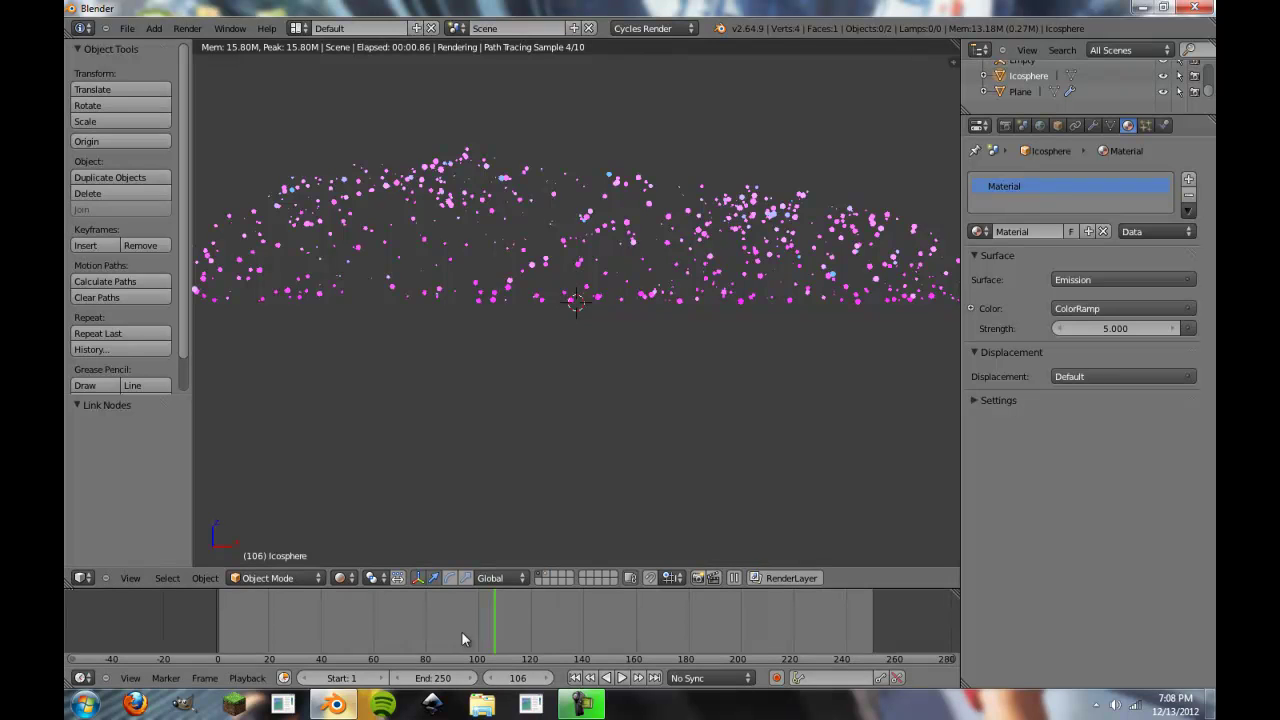
Scrub from frame 10 to preview the particles, rewind to frame 0, and set Solid shading
left_click(226, 638)
left_click_drag(226, 638, 626, 634)
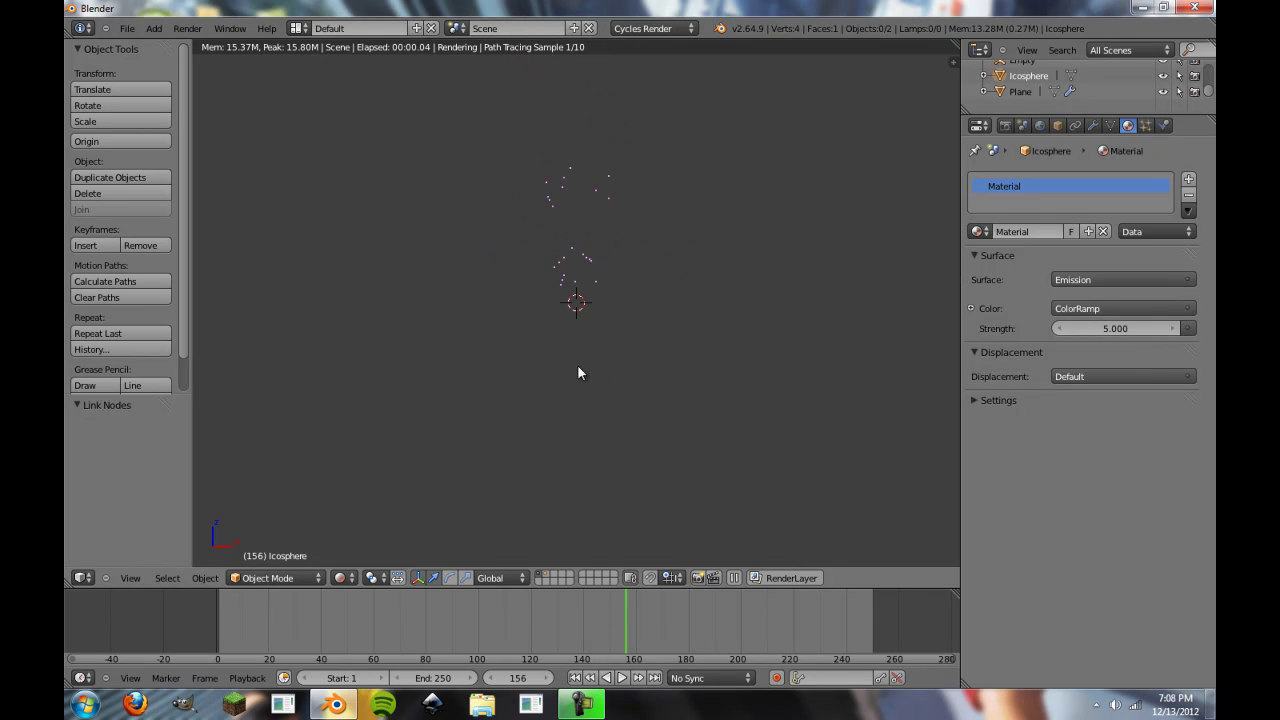
scroll(598, 340, "up", 4)
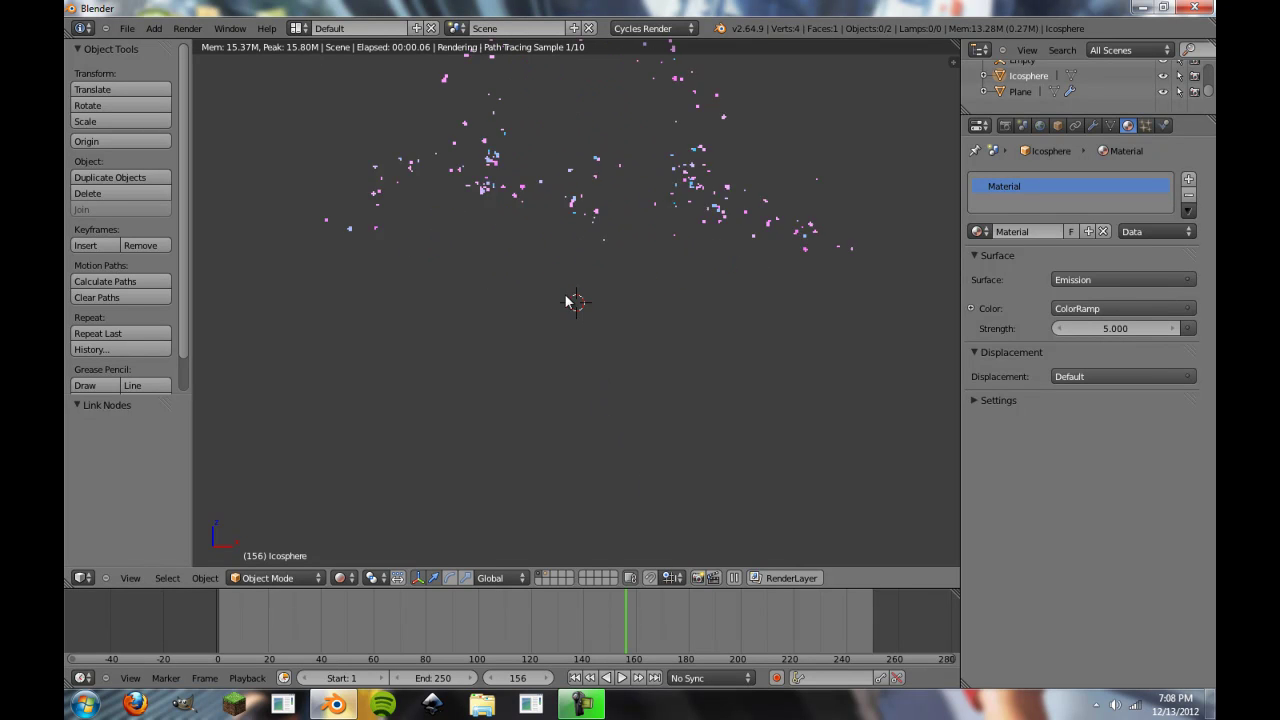
left_click_drag(620, 625, 217, 627)
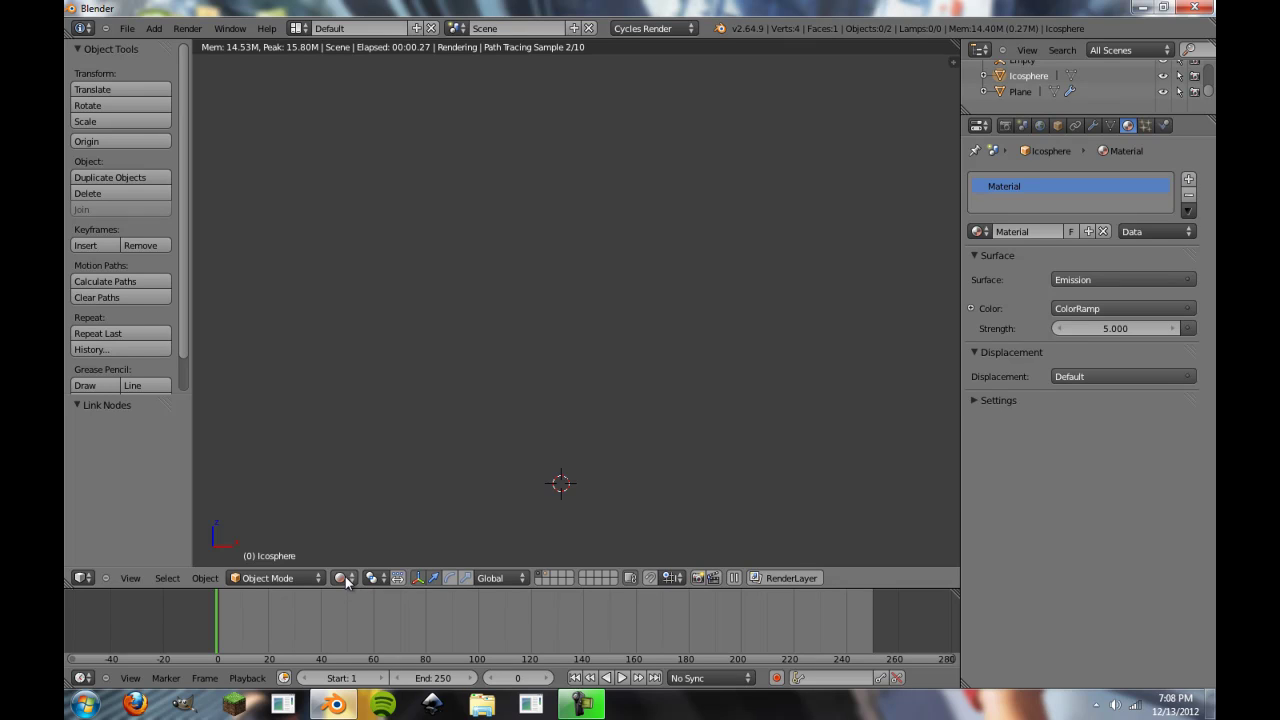
left_click(340, 578)
left_click(363, 535)
Set the World color to black and enable Use Nodes for the world background
left_click(1005, 125)
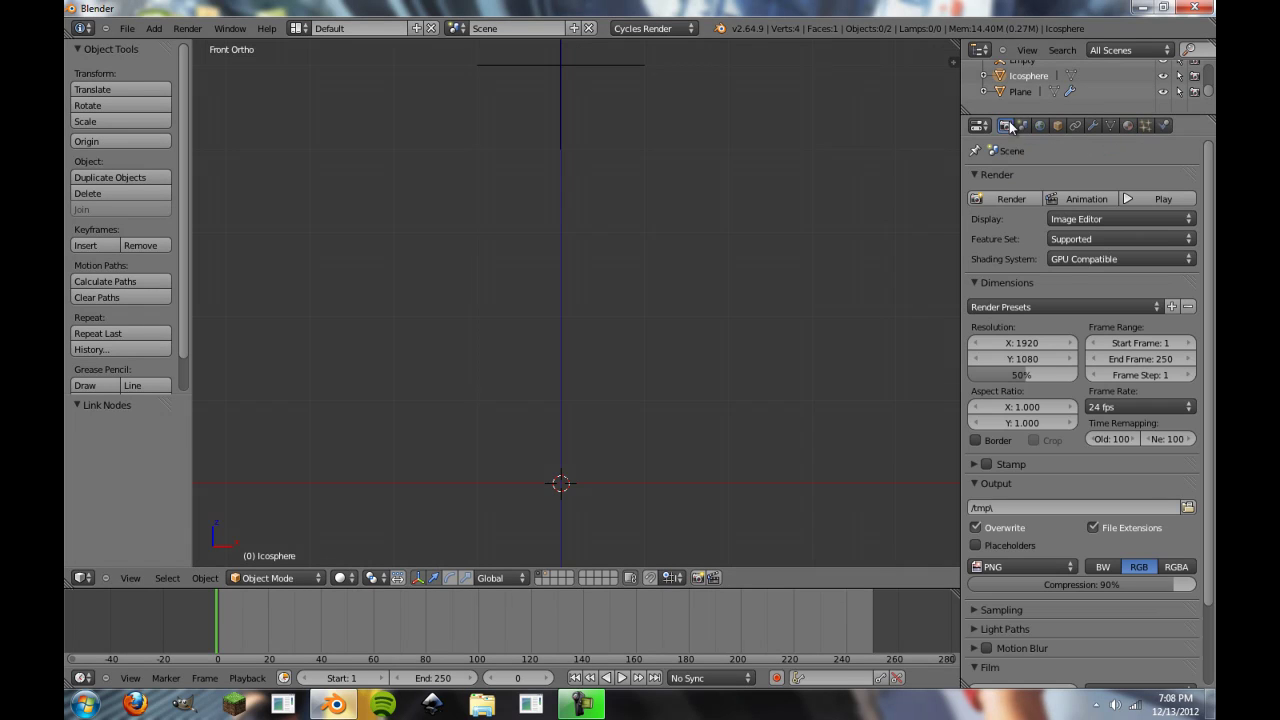
left_click(1040, 125)
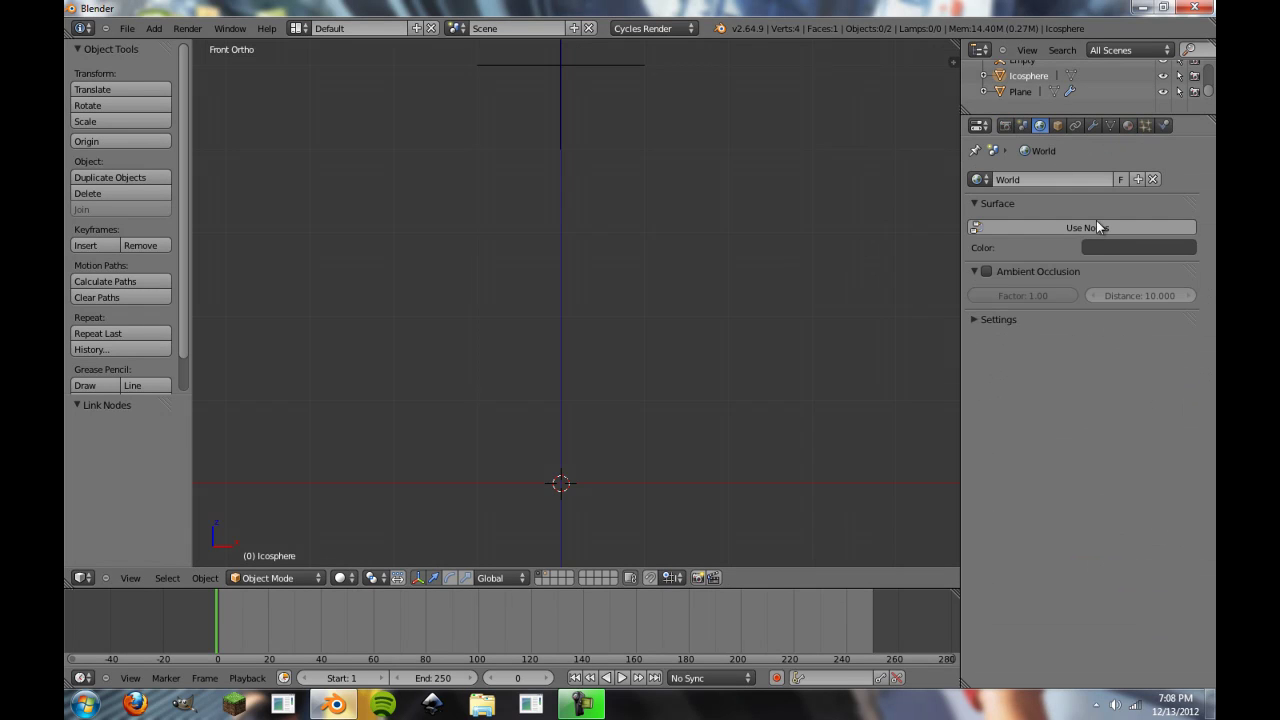
left_click(1106, 247)
left_click_drag(1185, 40, 1185, 150)
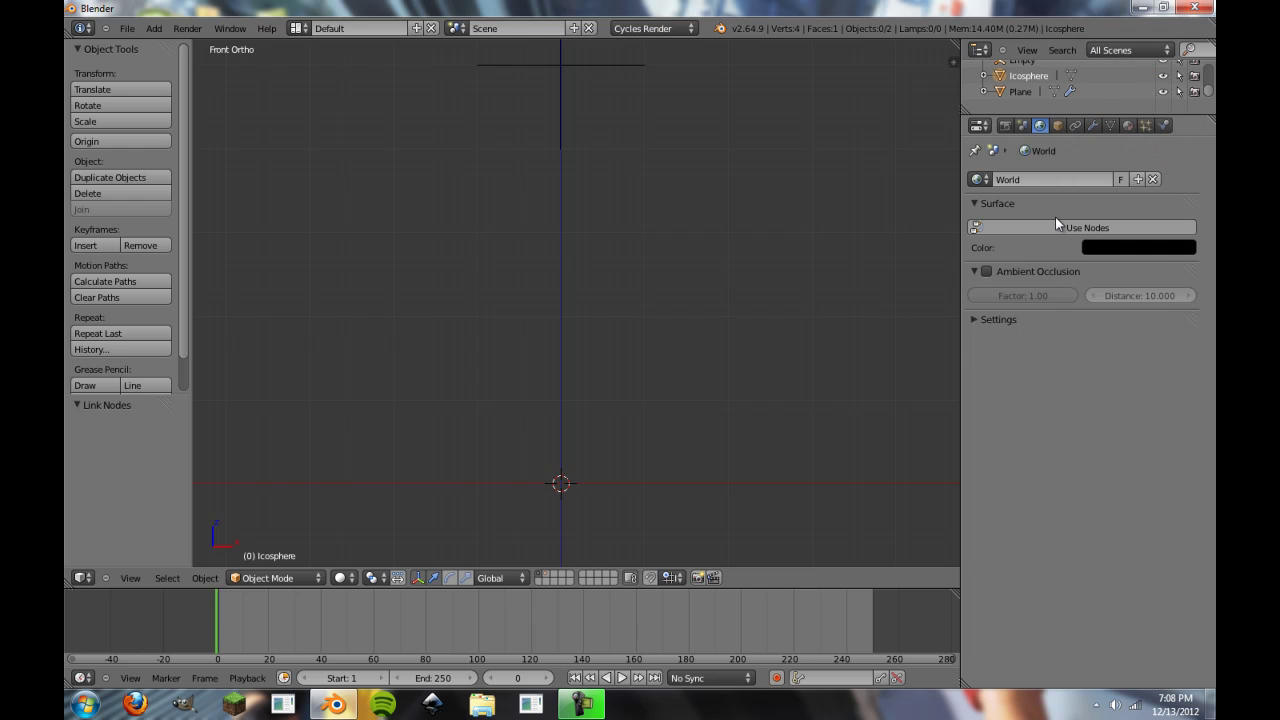
left_click(1058, 227)
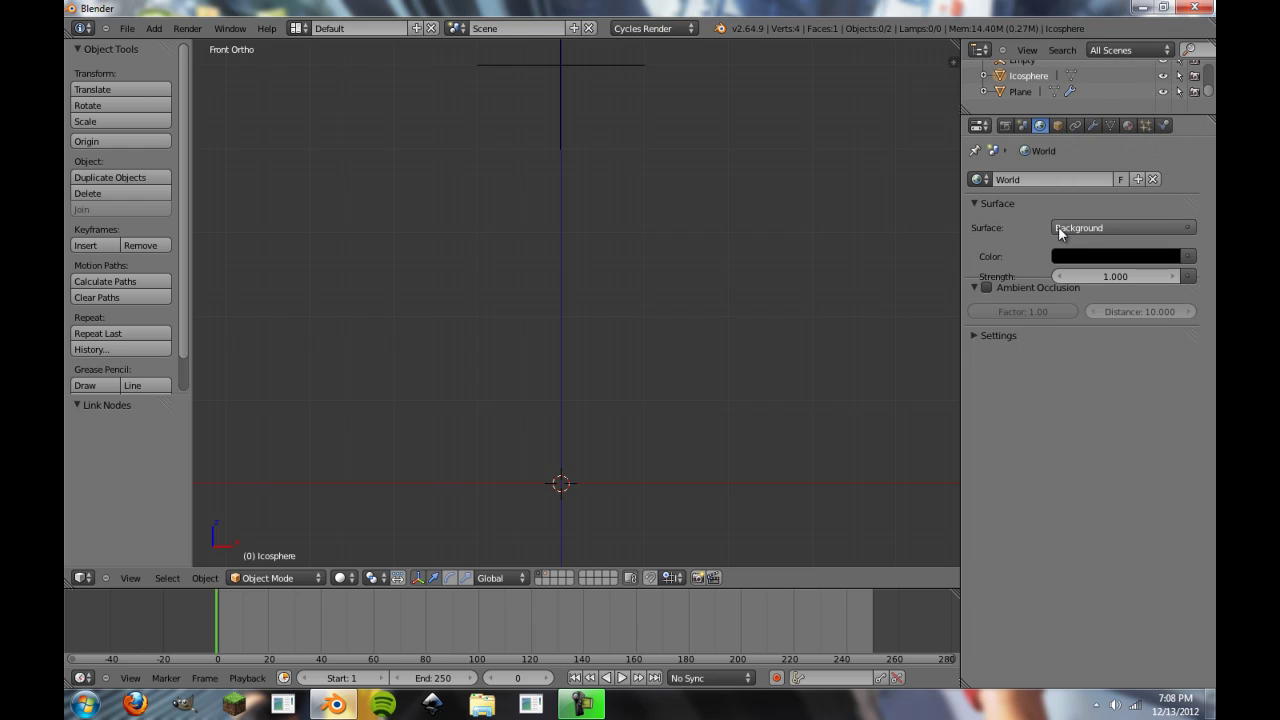
Set render resolution to 100%, keep GPU Compatible shading, and drop PNG compression to 0%
left_click(1005, 125)
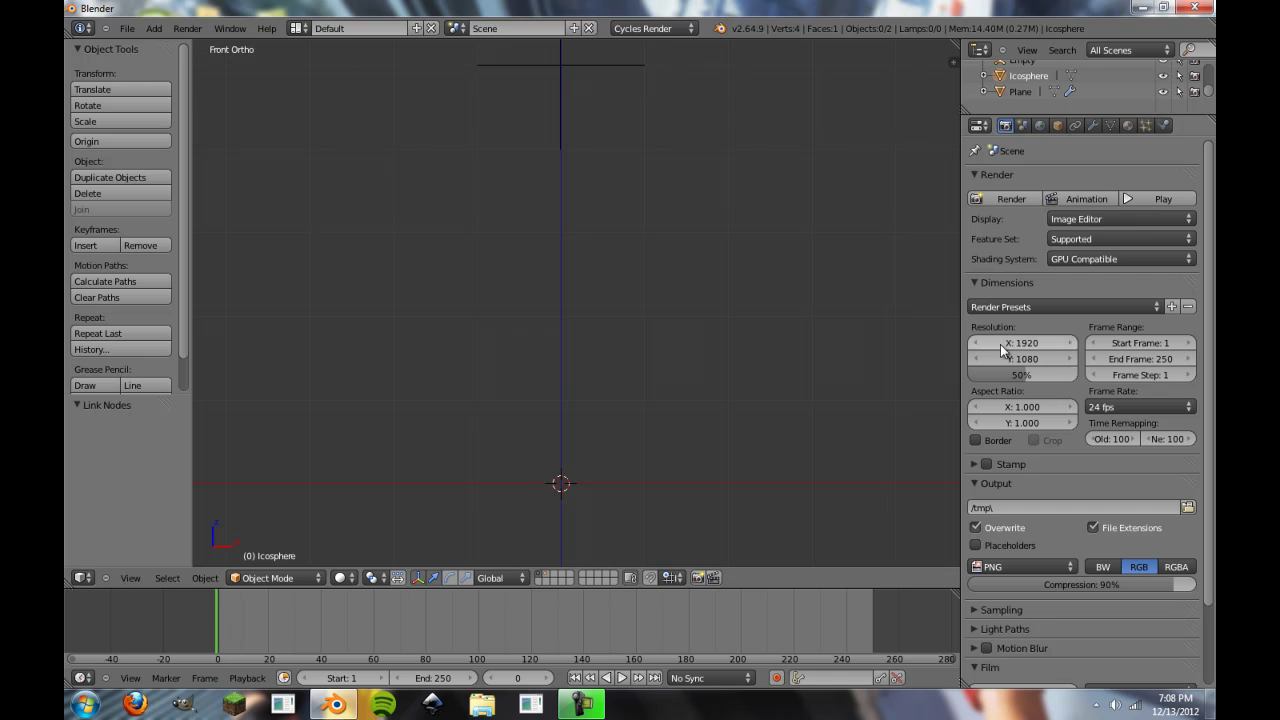
scroll(1000, 344, "down", 1)
left_click_drag(1006, 343, 1100, 343)
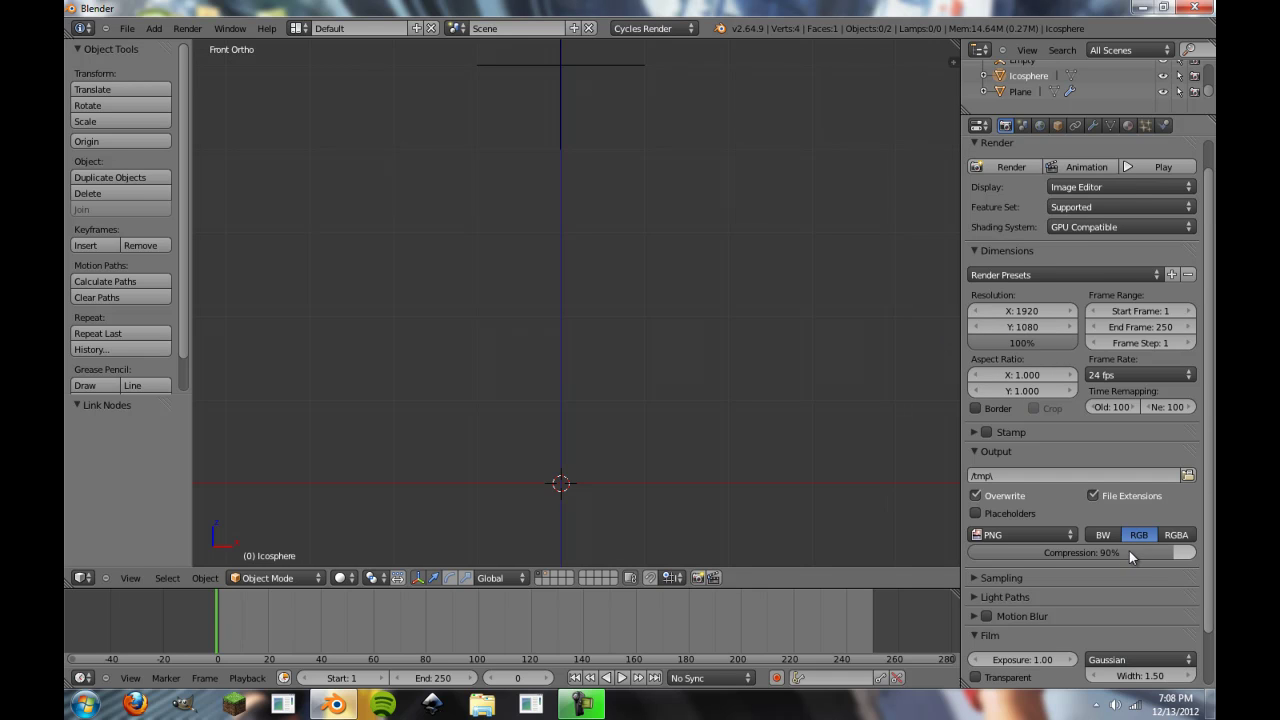
scroll(1129, 551, "down", 2)
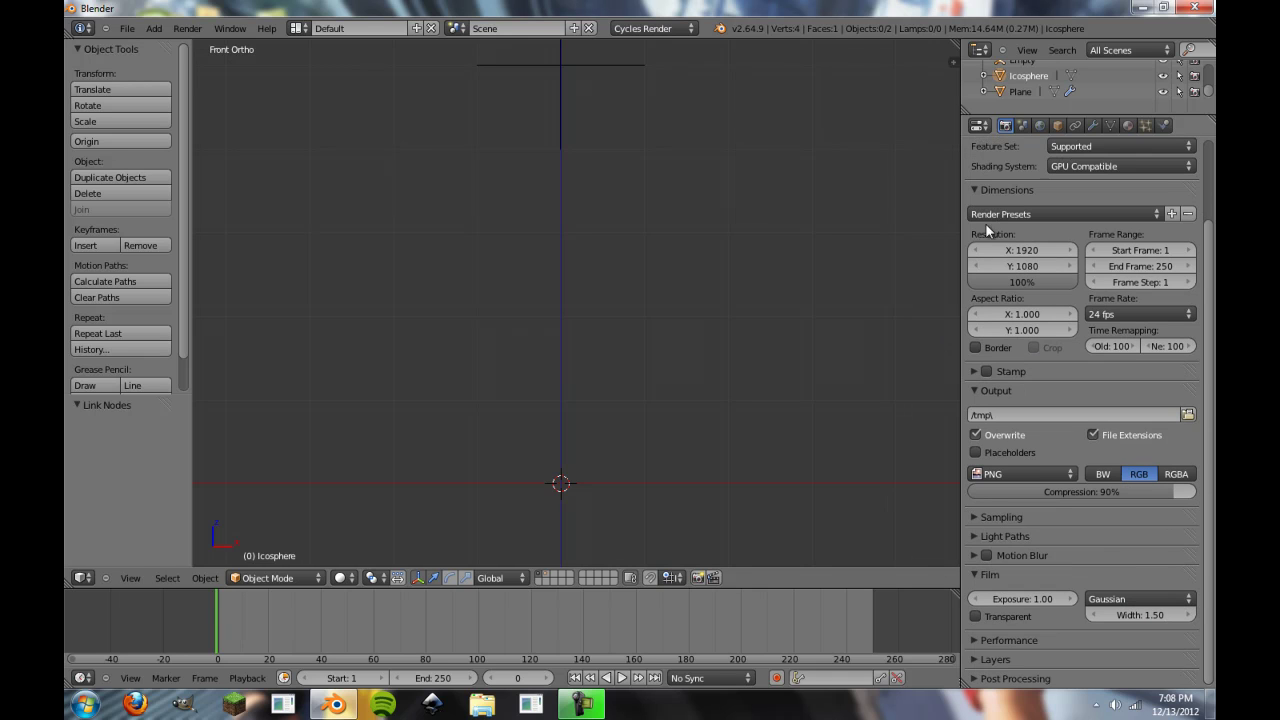
left_click(1114, 164)
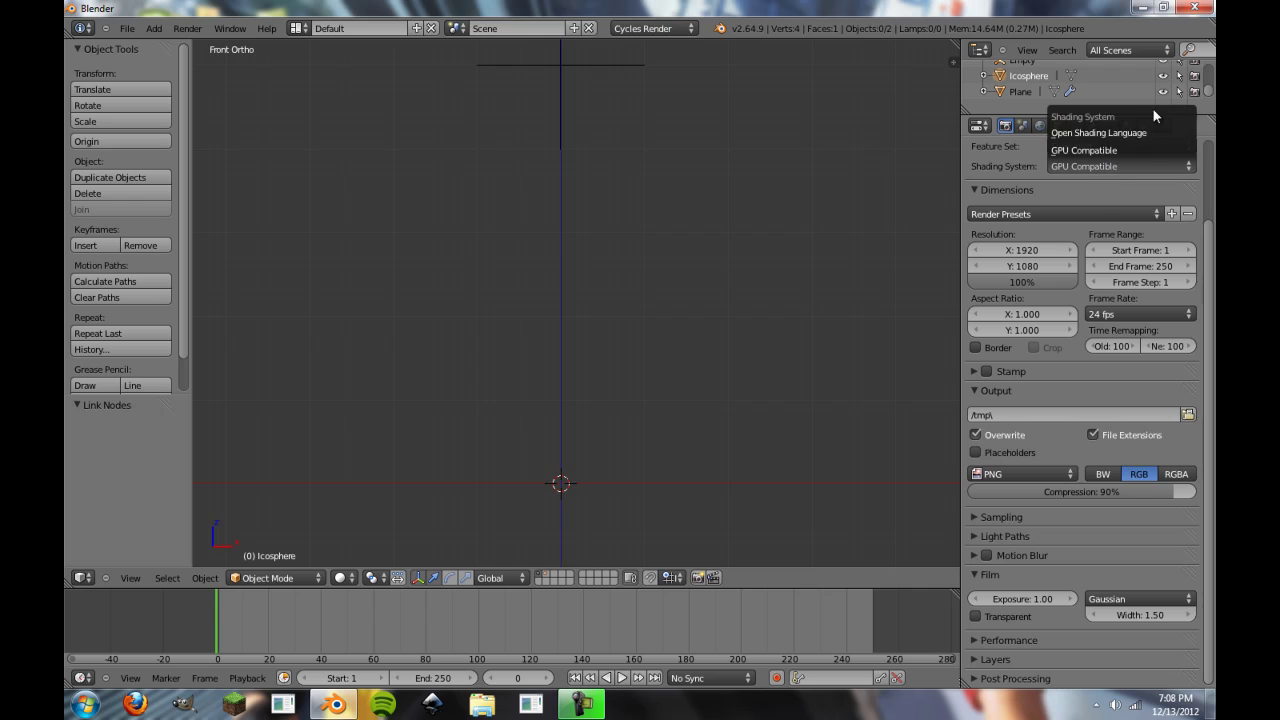
left_click(1086, 150)
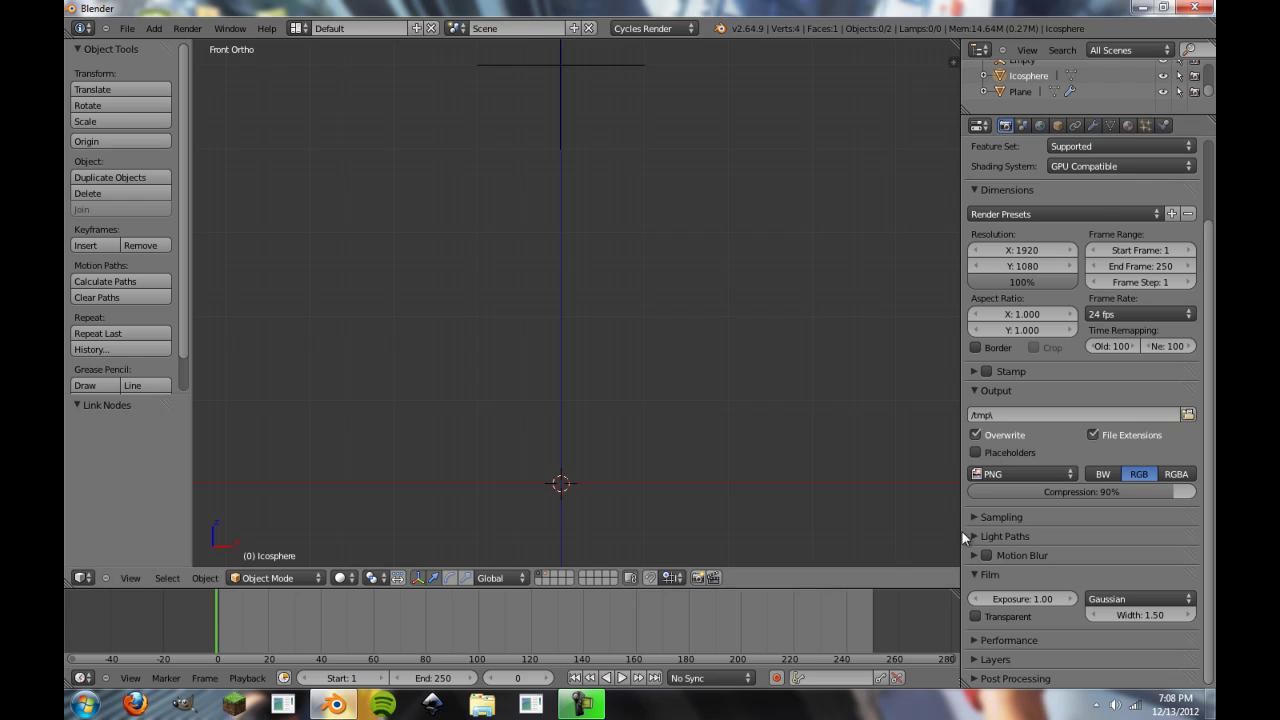
left_click(978, 188)
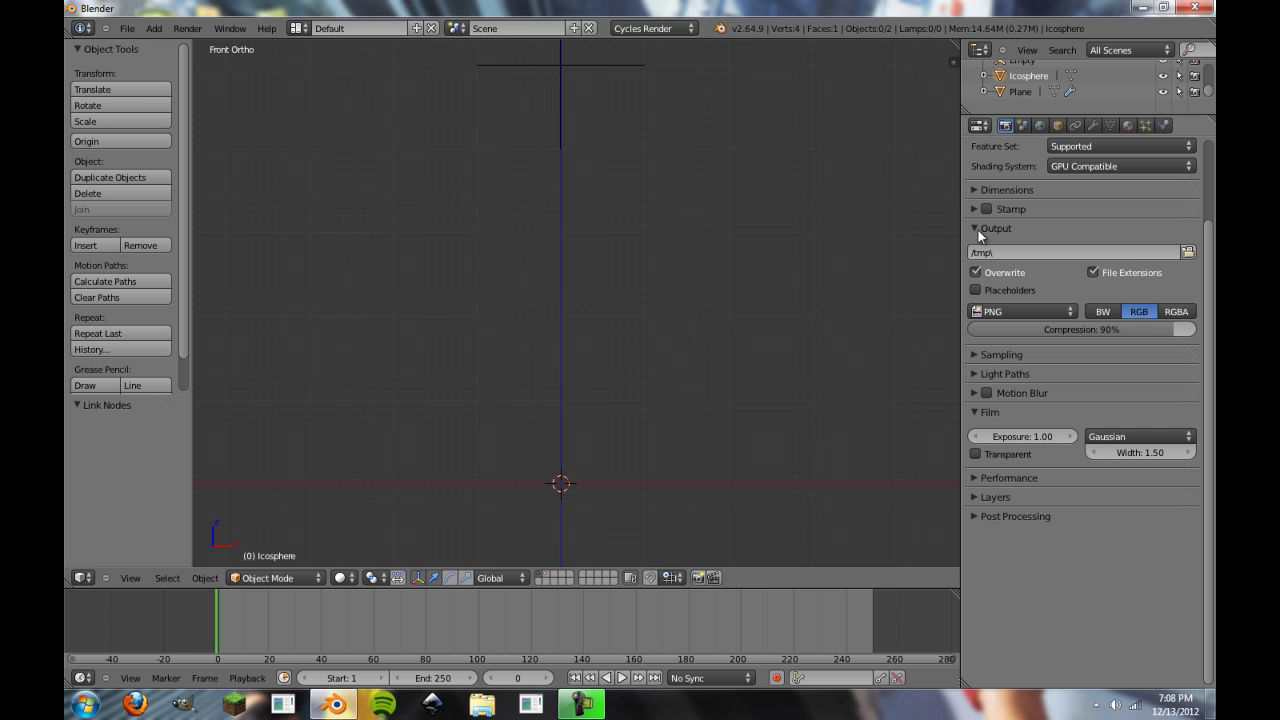
left_click_drag(1165, 330, 817, 328)
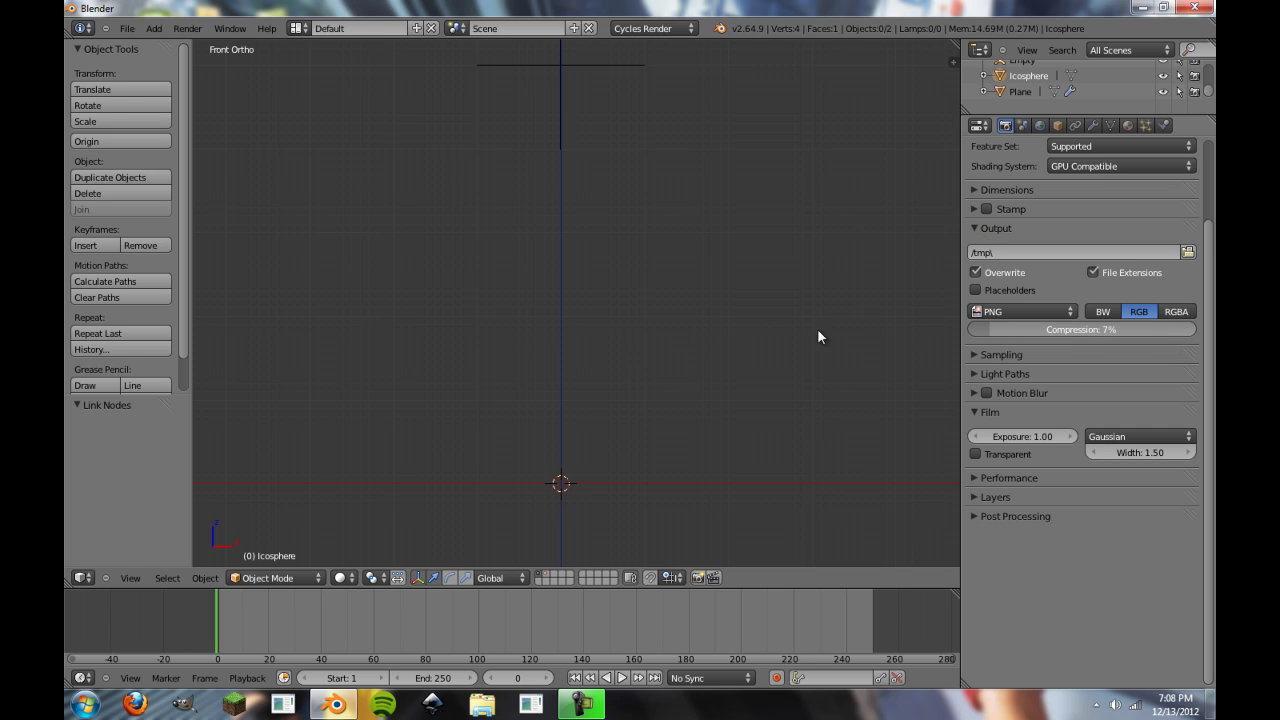
Enable motion blur and raise its shutter length from 0.500 to 10
left_click(987, 393)
left_click(974, 393)
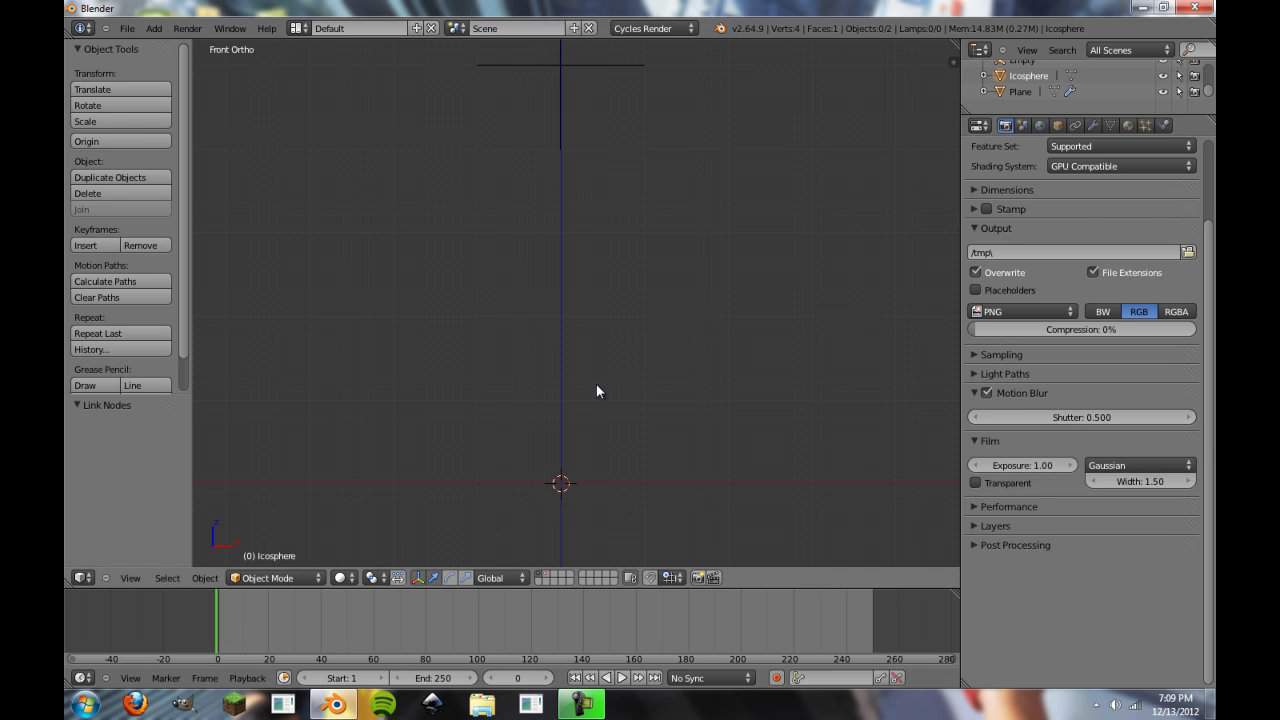
middle_click_drag(650, 336, 603, 368)
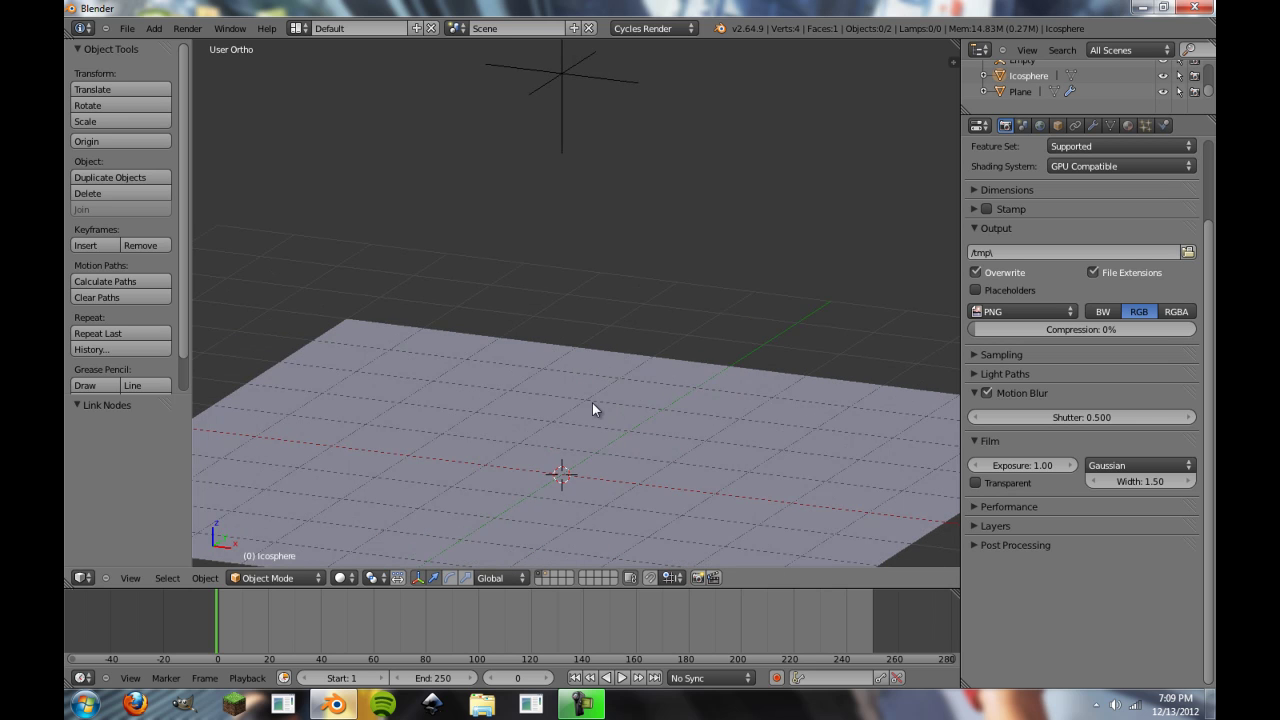
left_click(1084, 415)
type("10")
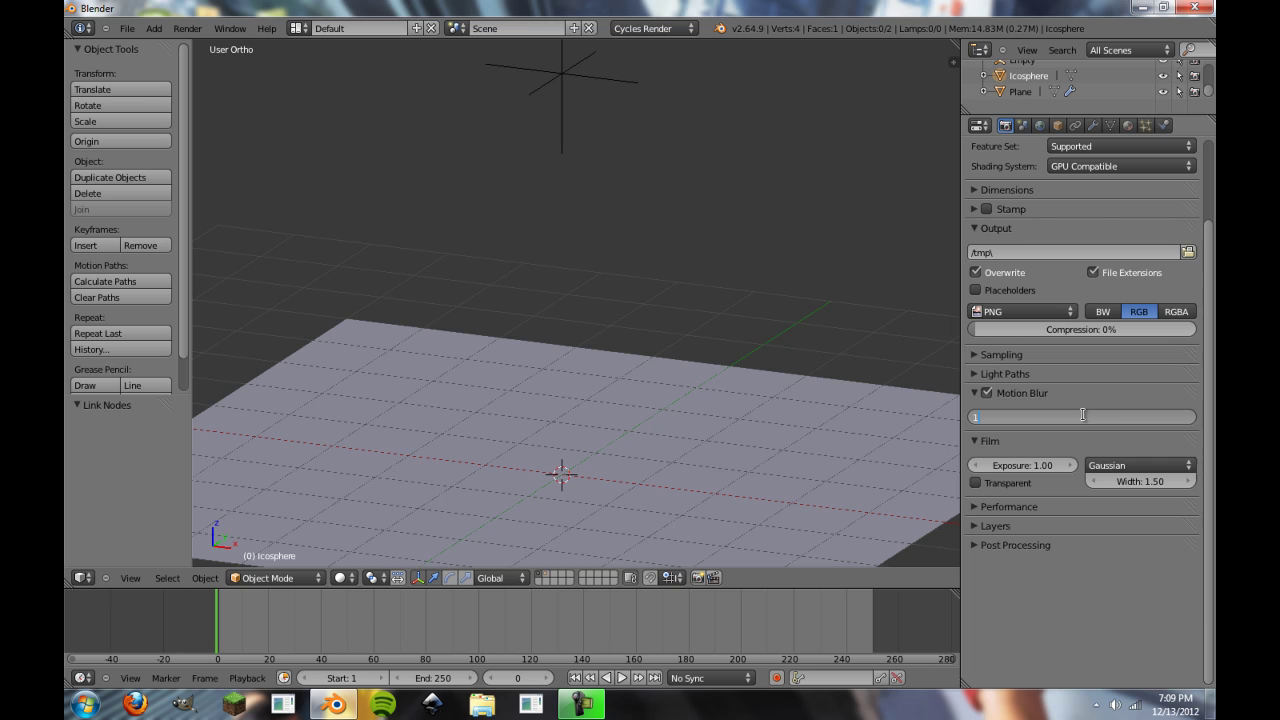
key("Return")
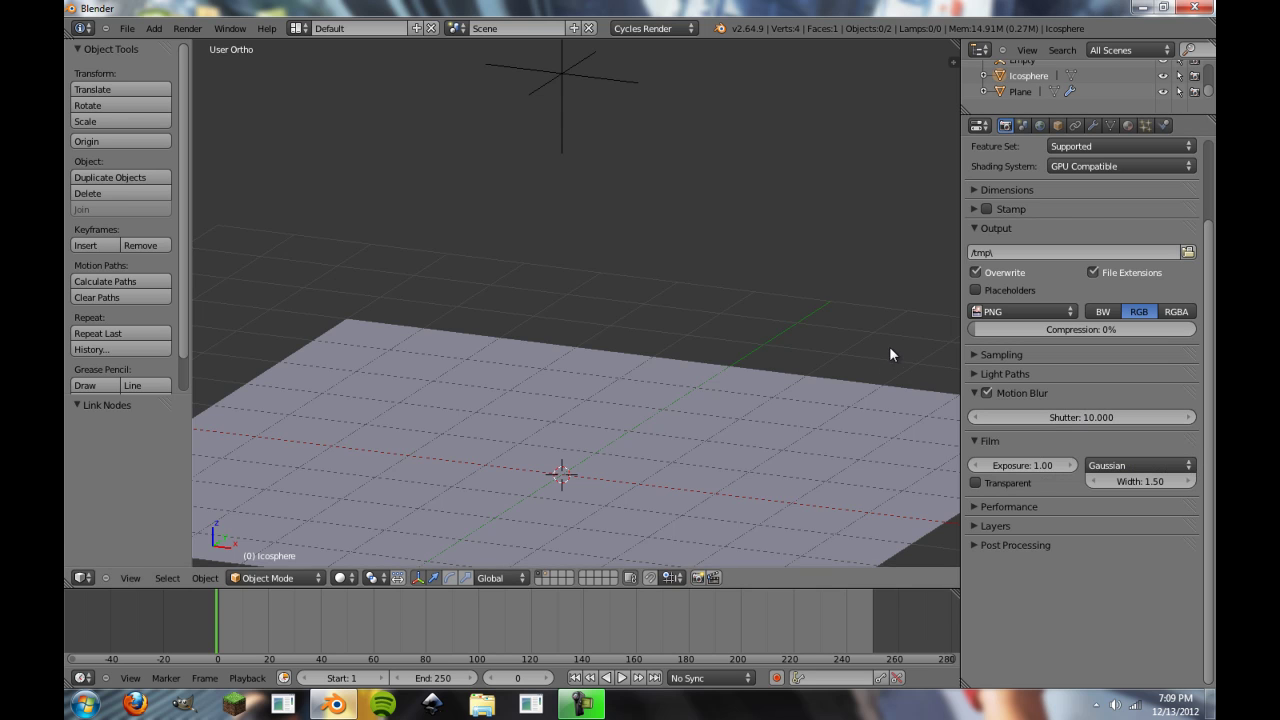
scroll(776, 383, "down", 4)
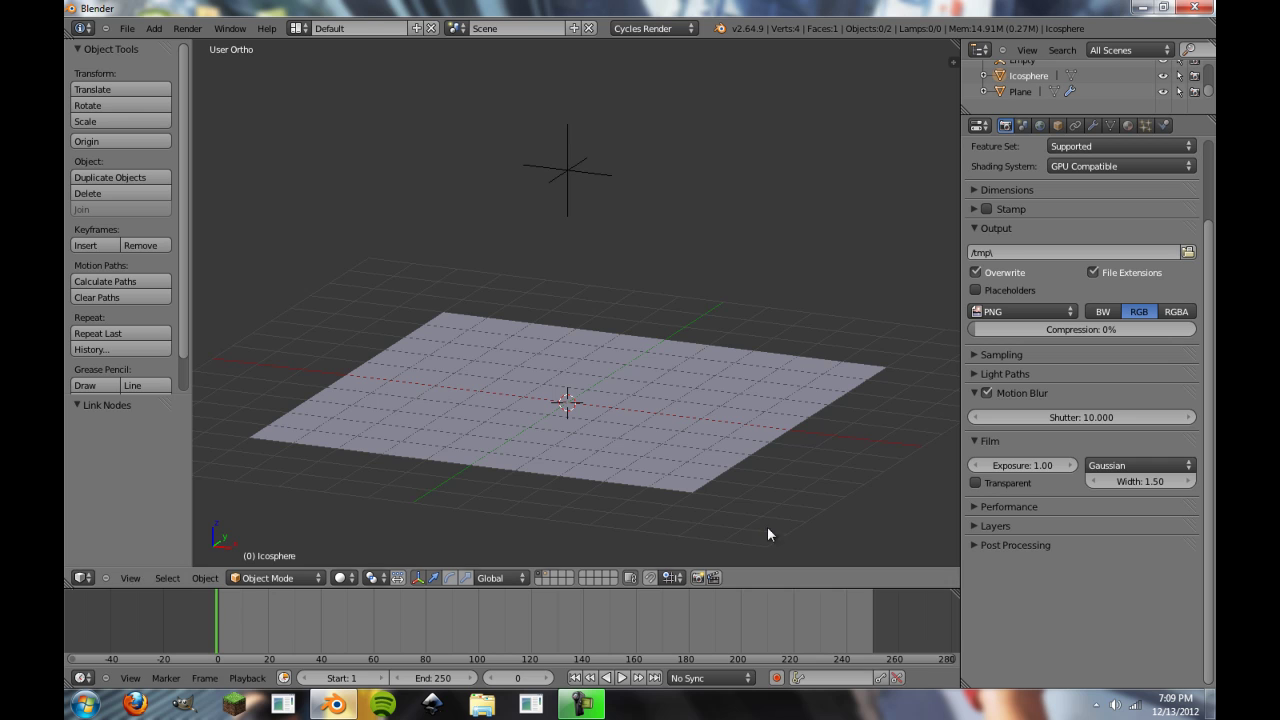
Preview the swarm in Rendered shading while advancing the animation to frame 140
left_click(350, 578)
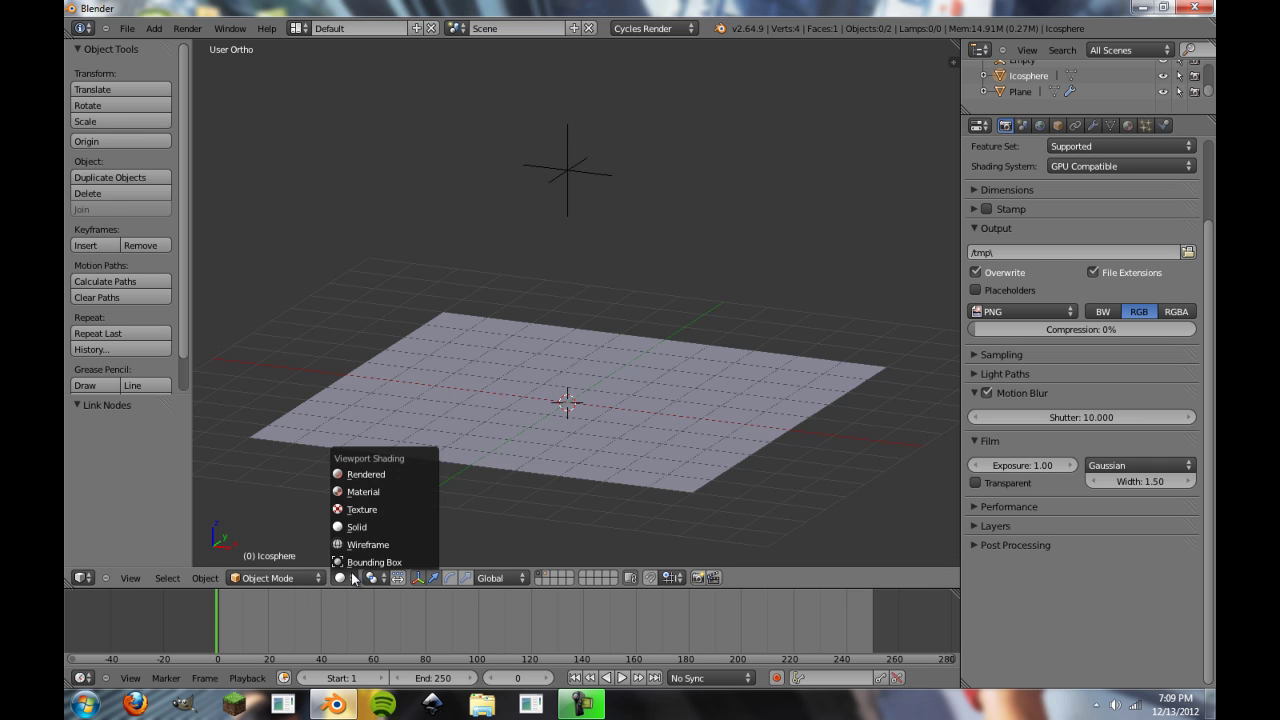
left_click(362, 474)
key("alt+a")
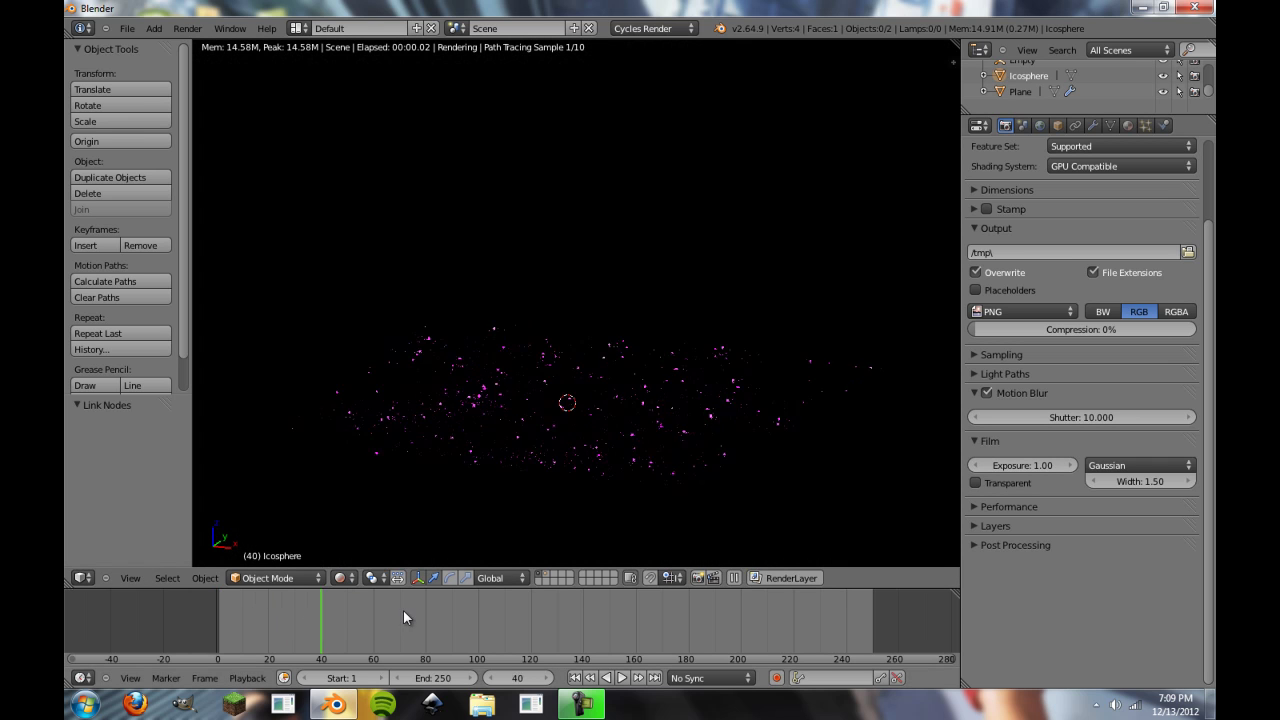
left_click_drag(403, 617, 582, 611)
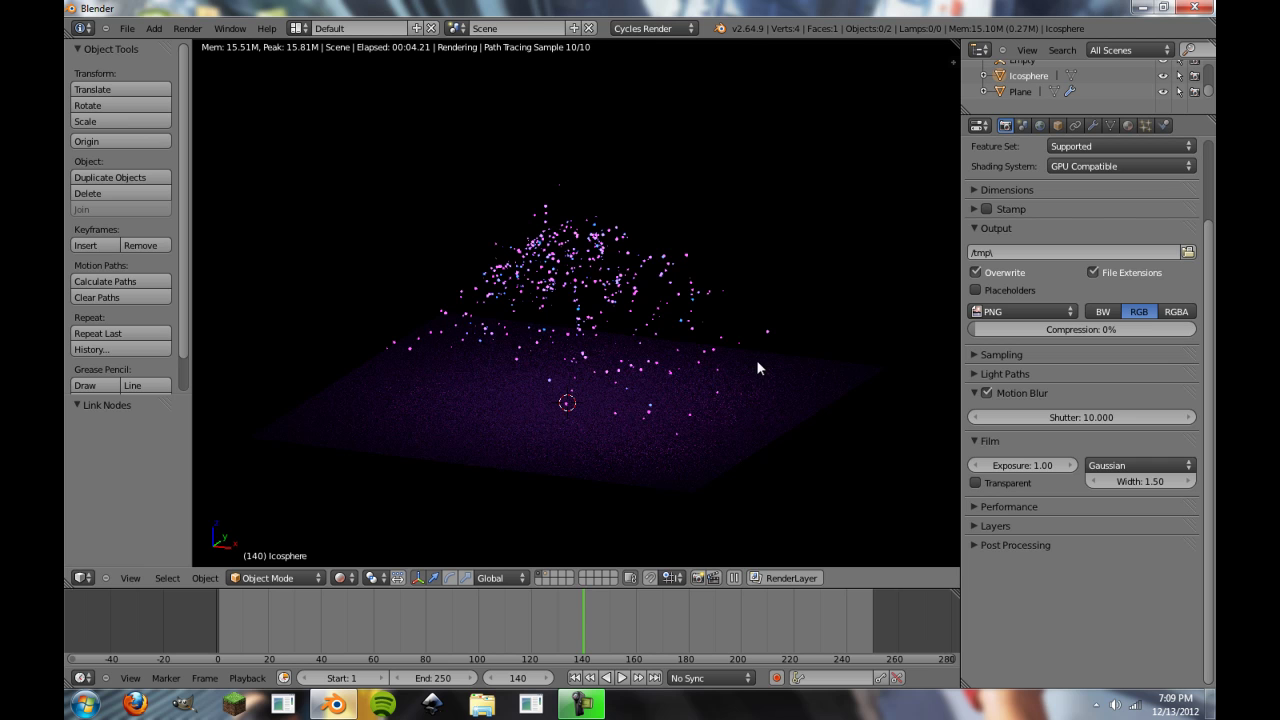
Return the viewport to Solid shading
left_click(343, 578)
left_click(358, 530)
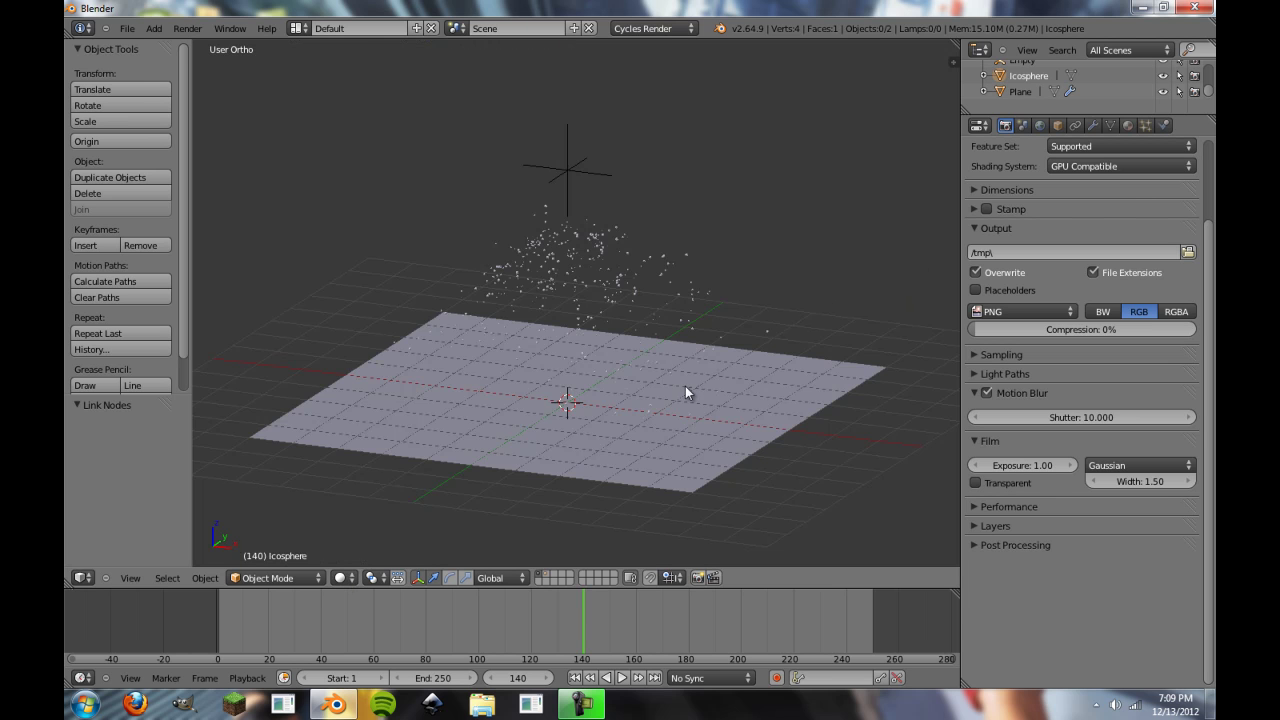
left_click(83, 578)
Set both Render and Preview sampling to 100 samples
left_click(987, 355)
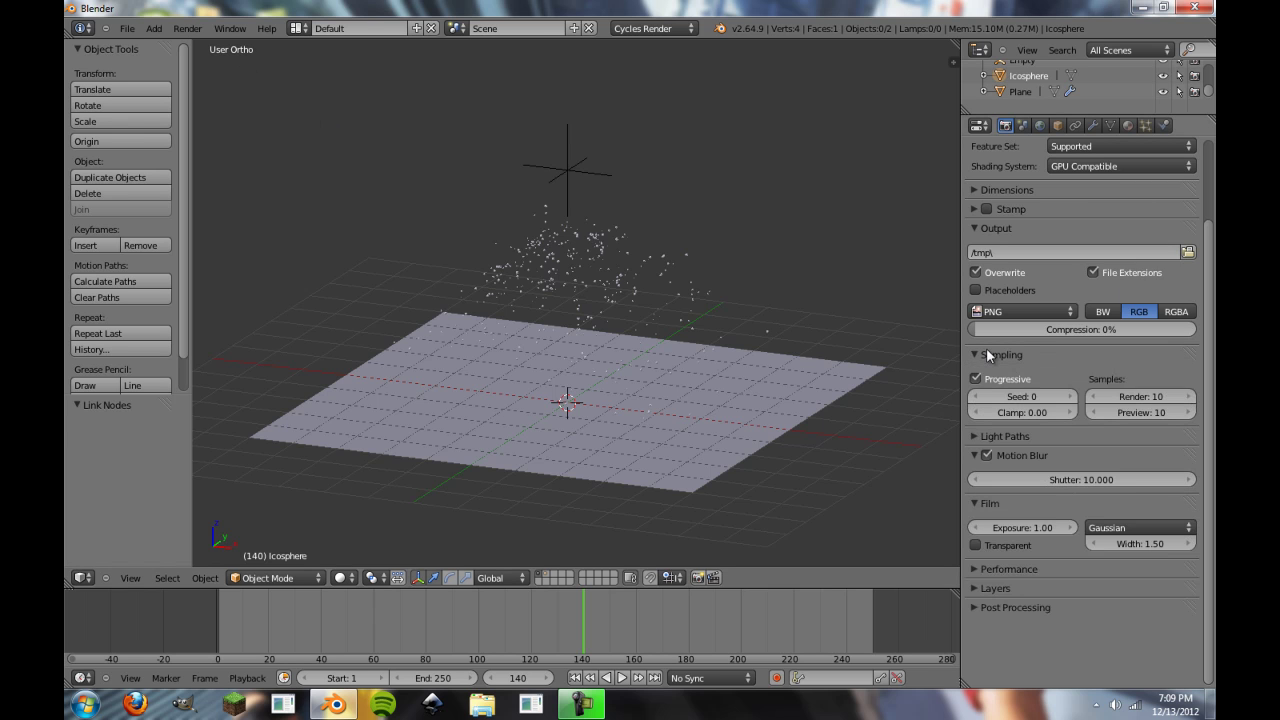
left_click(1136, 396)
key("BackSpace")
type("10")
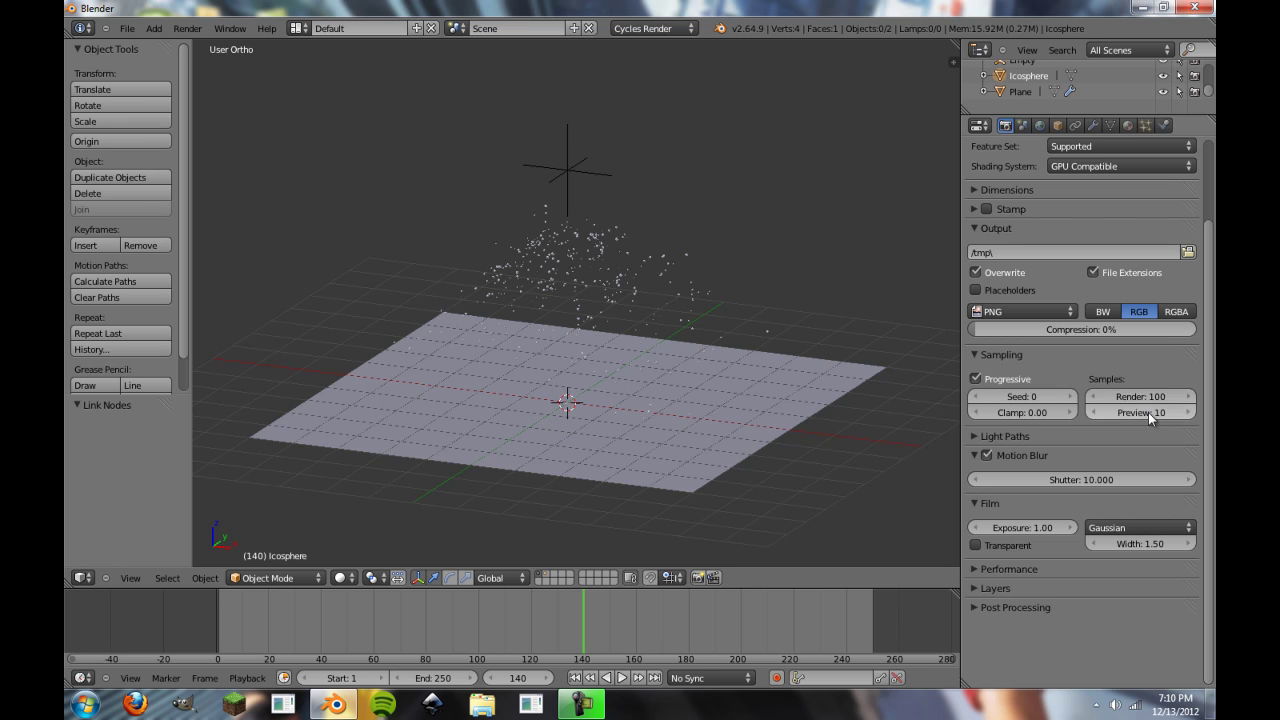
left_click(1148, 414)
type("00")
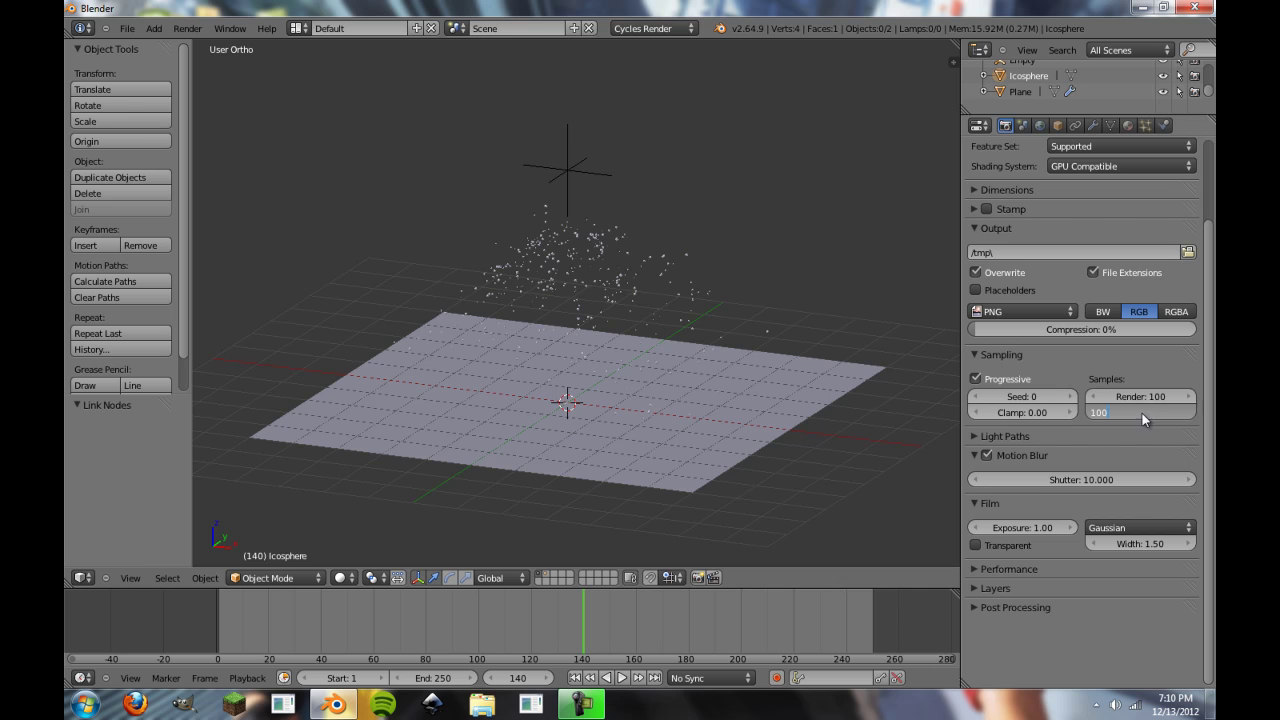
key("Return")
Try rendering the current frame from the UV/Image Editor, then return to the 3D View
left_click(84, 581)
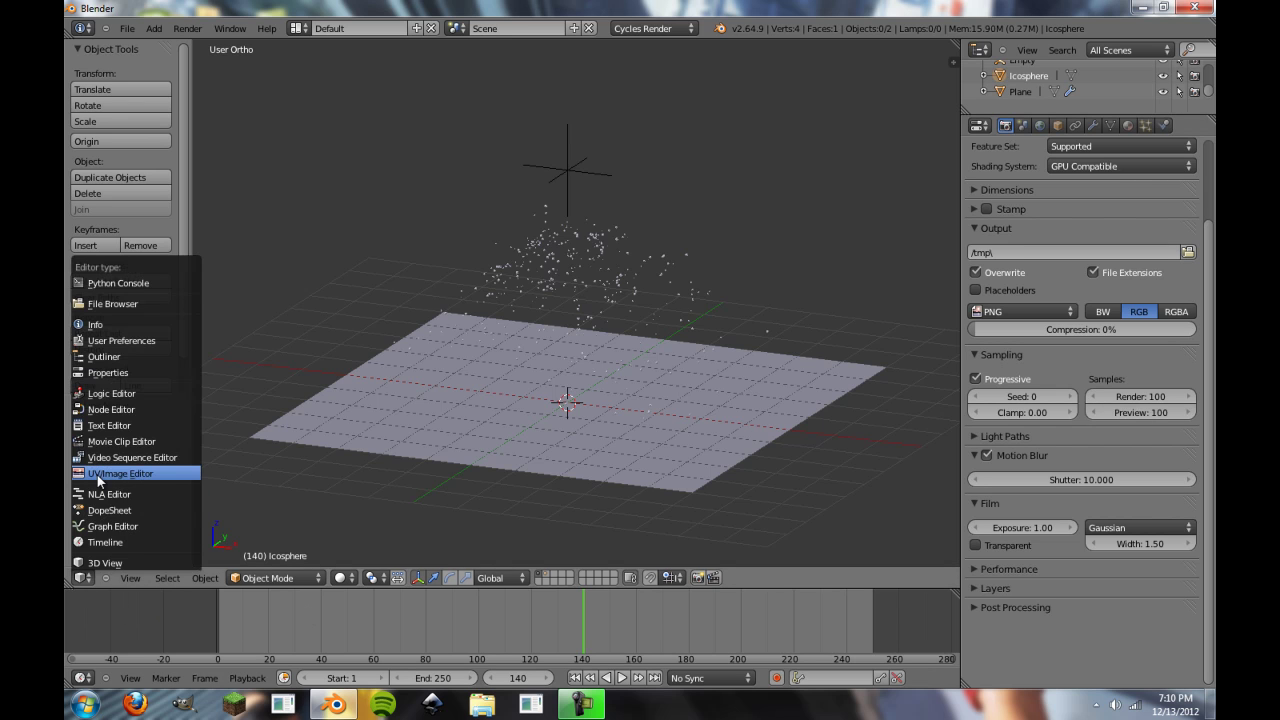
left_click(97, 473)
left_click(187, 28)
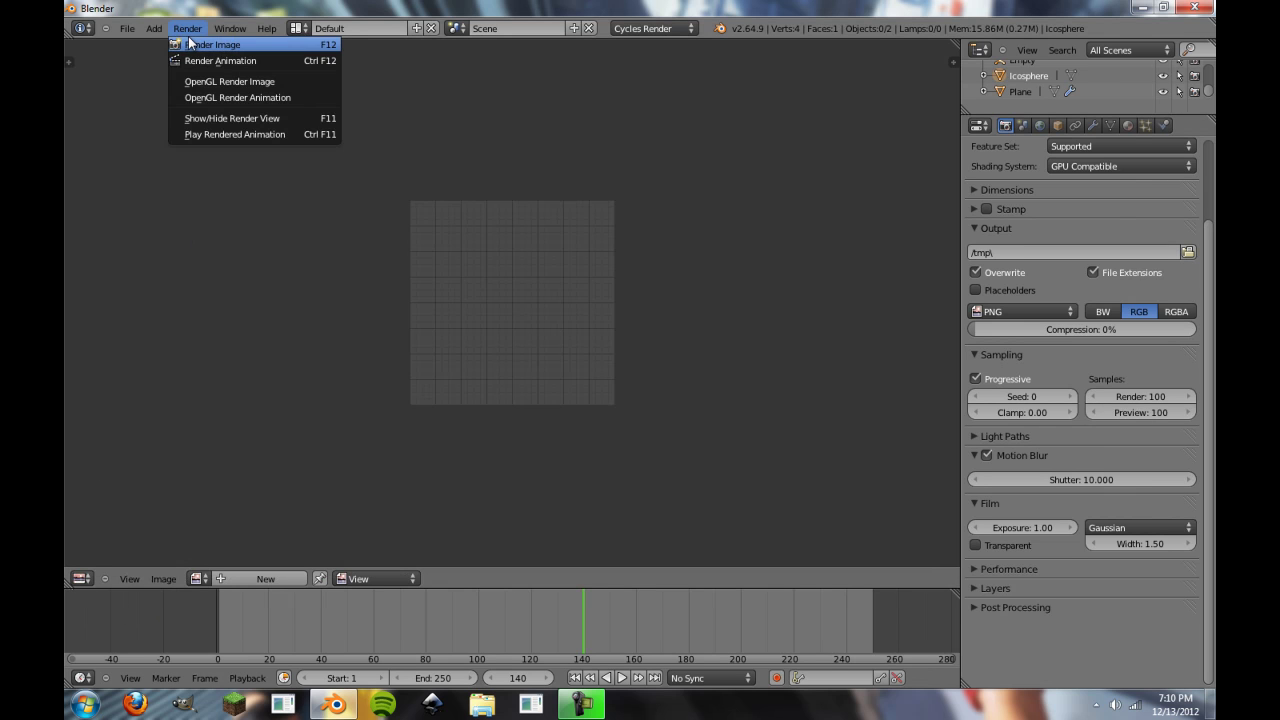
left_click(188, 40)
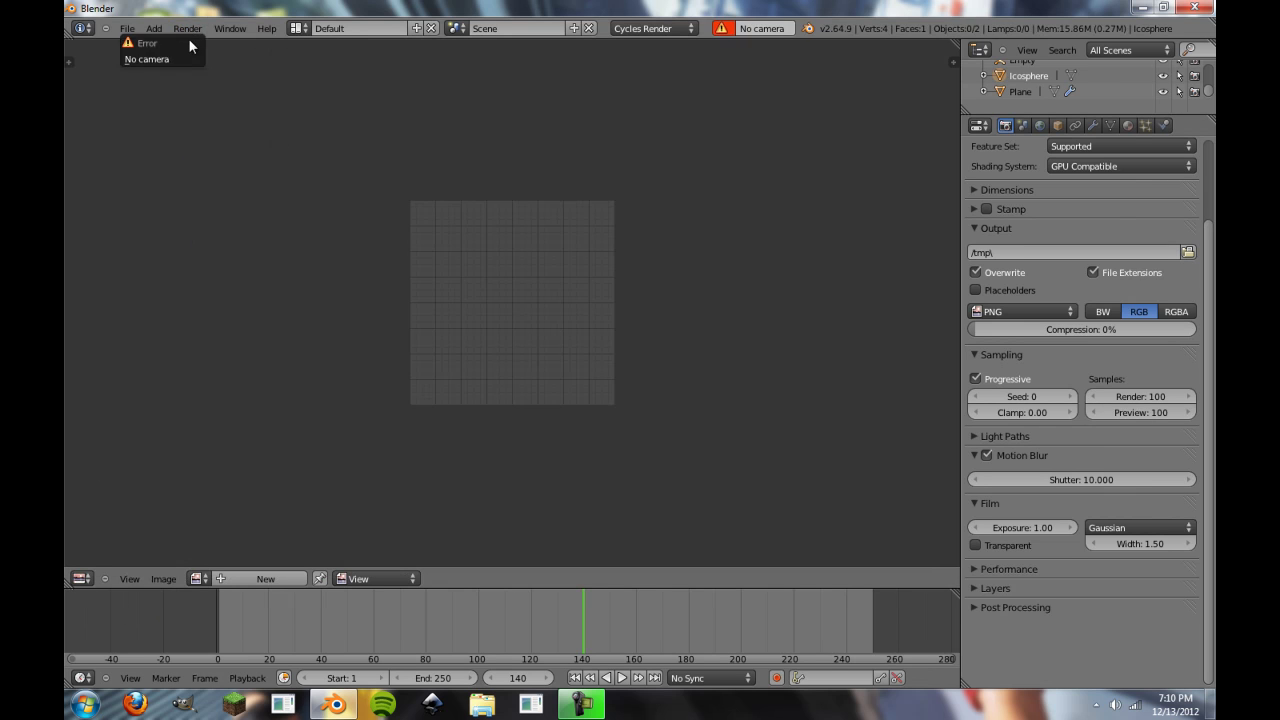
left_click(81, 578)
left_click(110, 563)
Add a camera and raise it along the Z axis above the plane
key("shift+a")
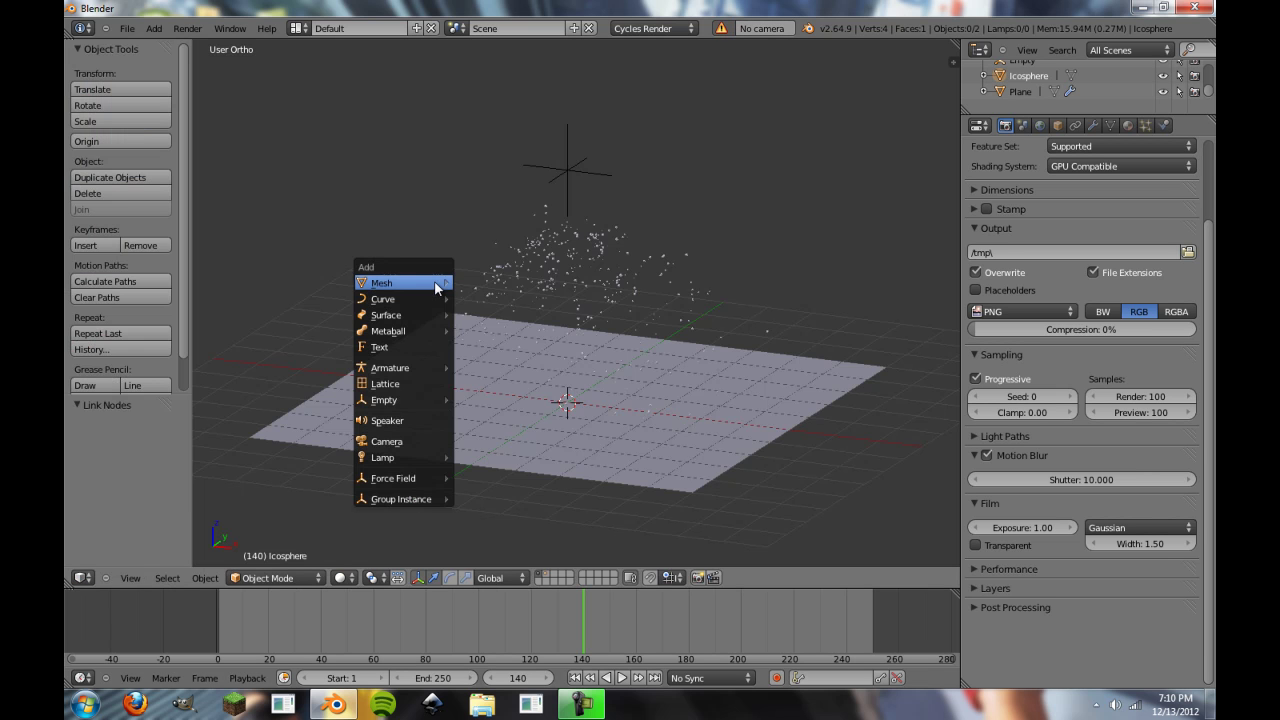
left_click(412, 440)
middle_click_drag(444, 406, 586, 458)
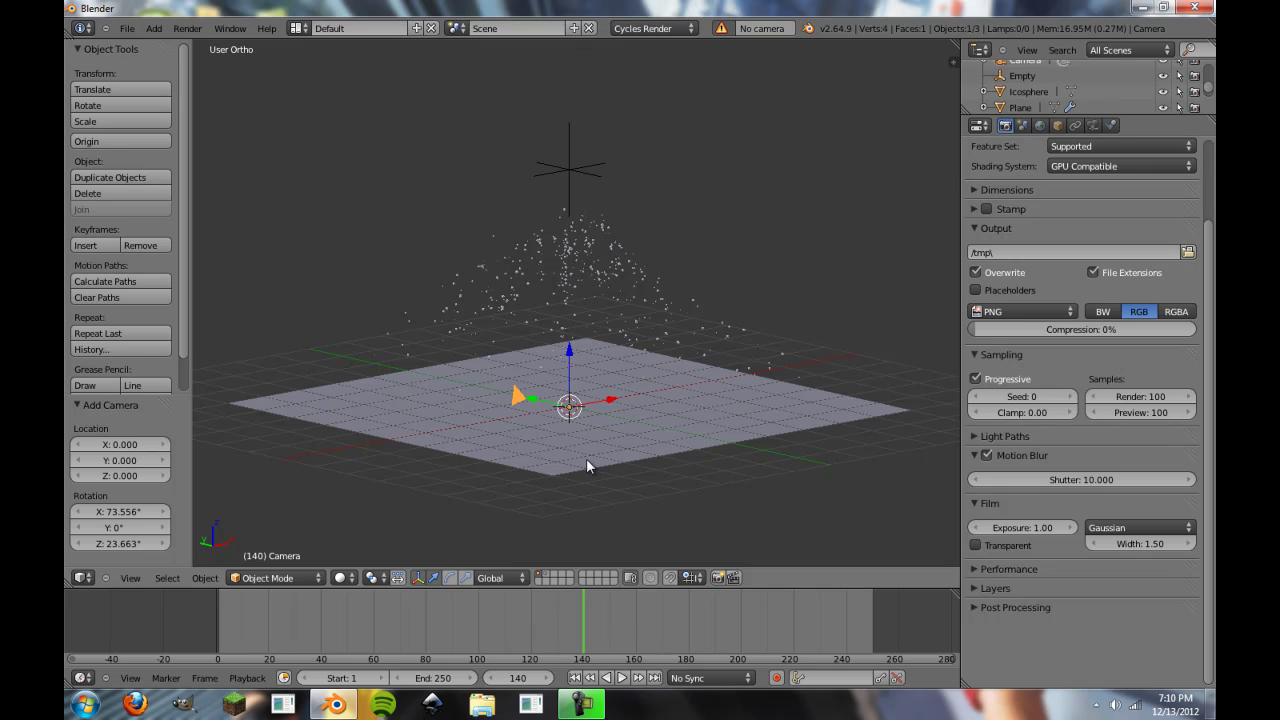
key("g")
key("z")
key("z")
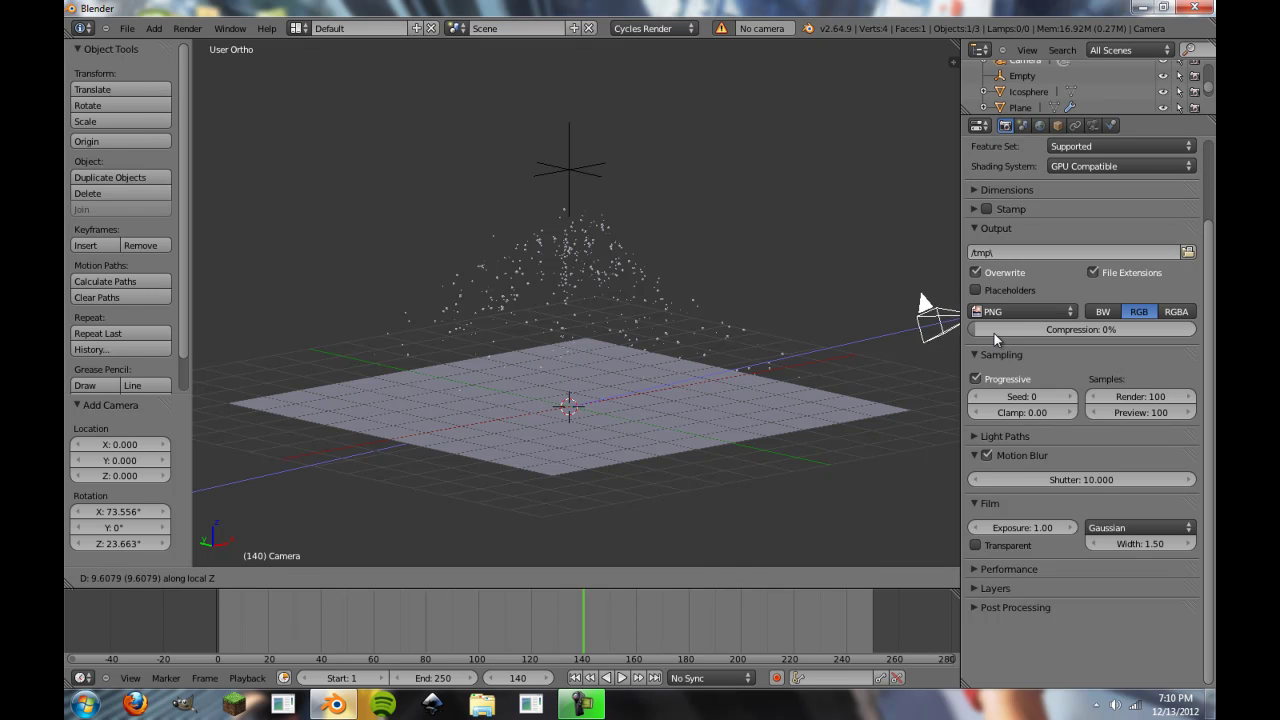
left_click(1003, 333)
scroll(653, 372, "down", 2)
key("g")
key("z")
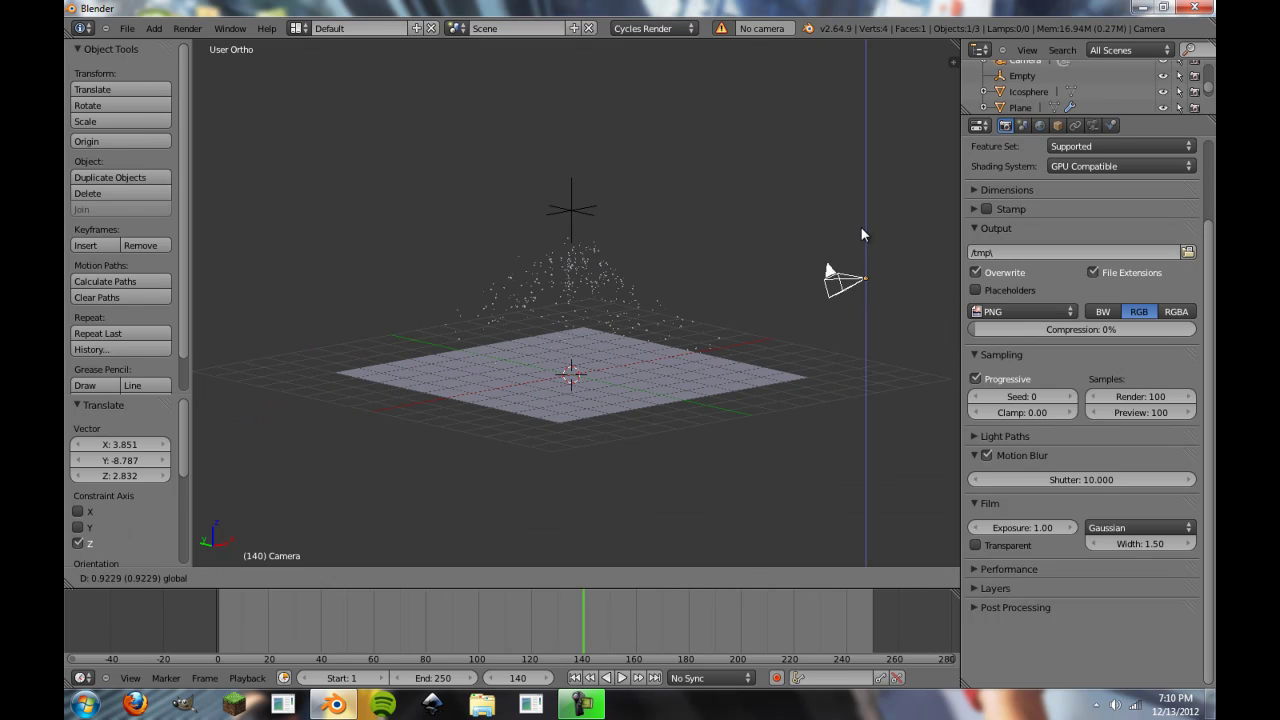
left_click(836, 285)
Adjust the framing through the camera view, then select the emitter plane
key("KP_0")
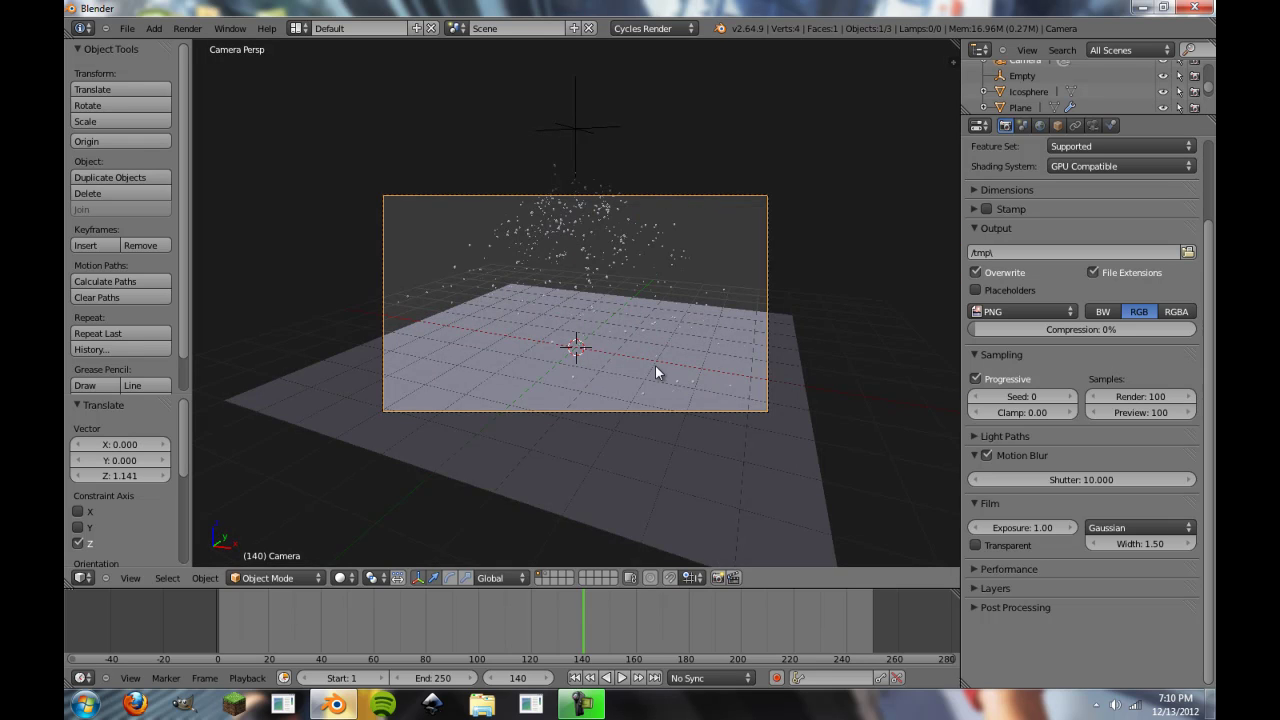
key("g")
left_click(500, 390)
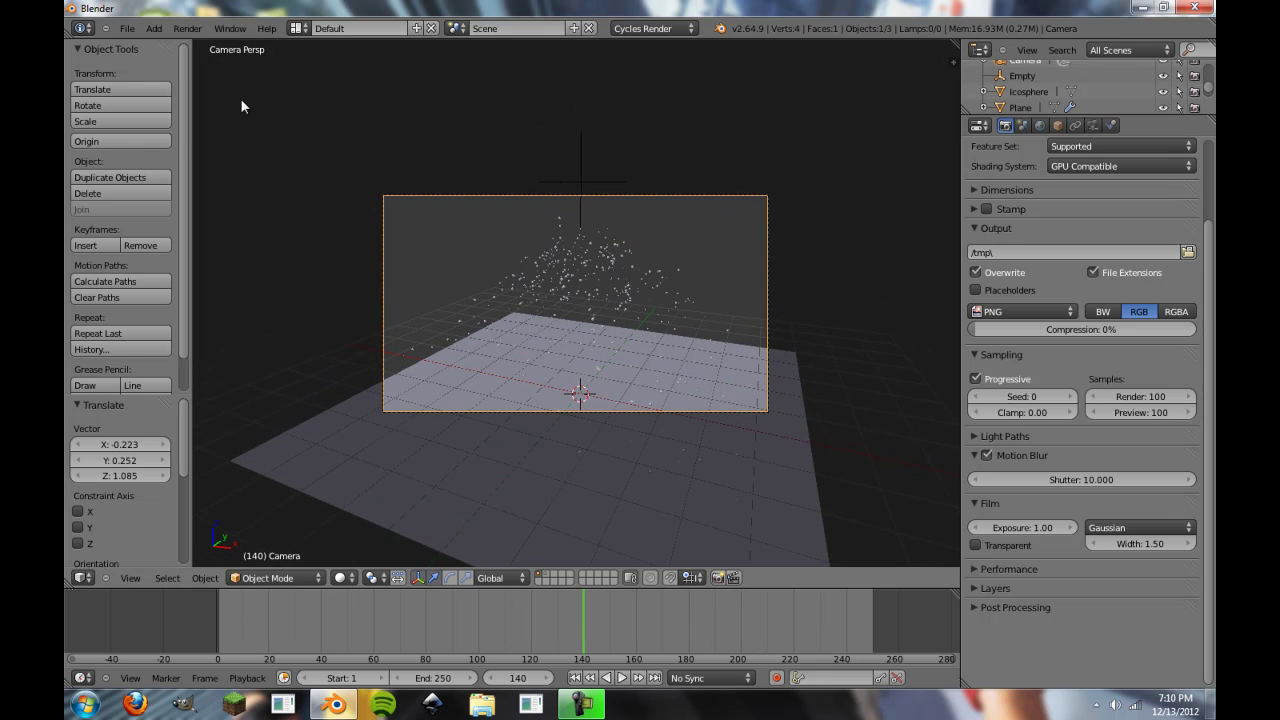
left_click(187, 28)
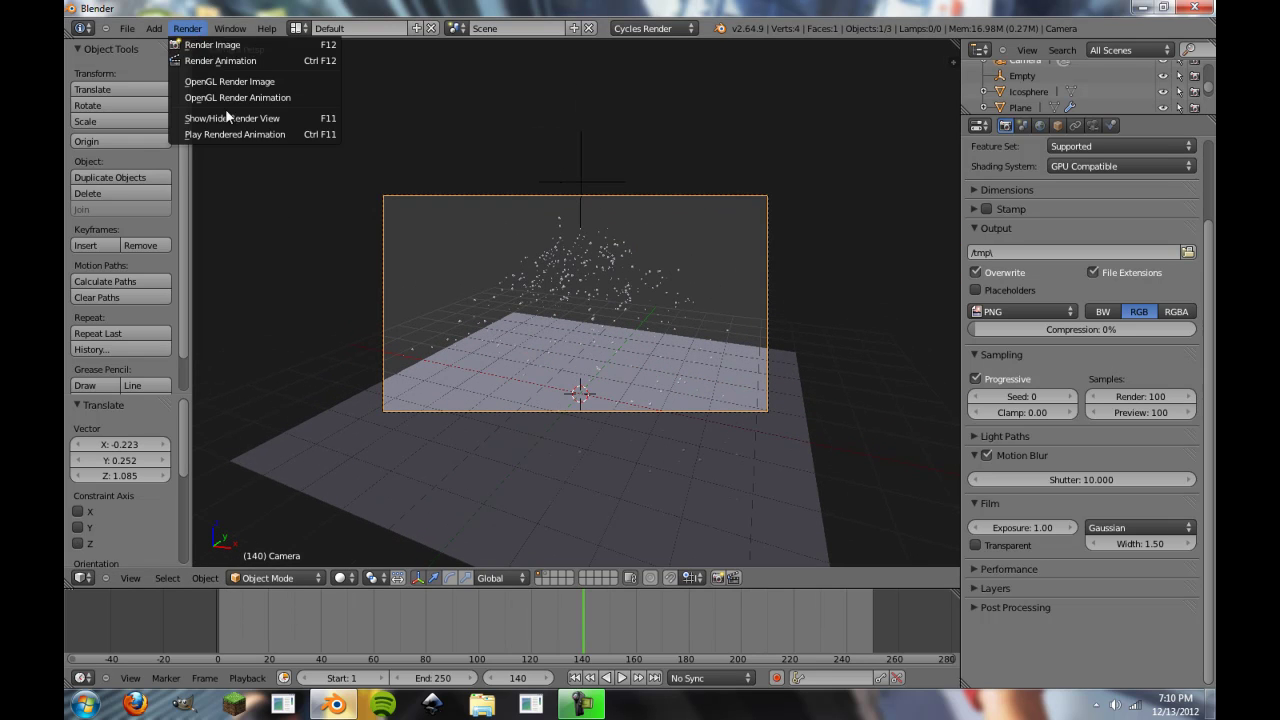
right_click(699, 352)
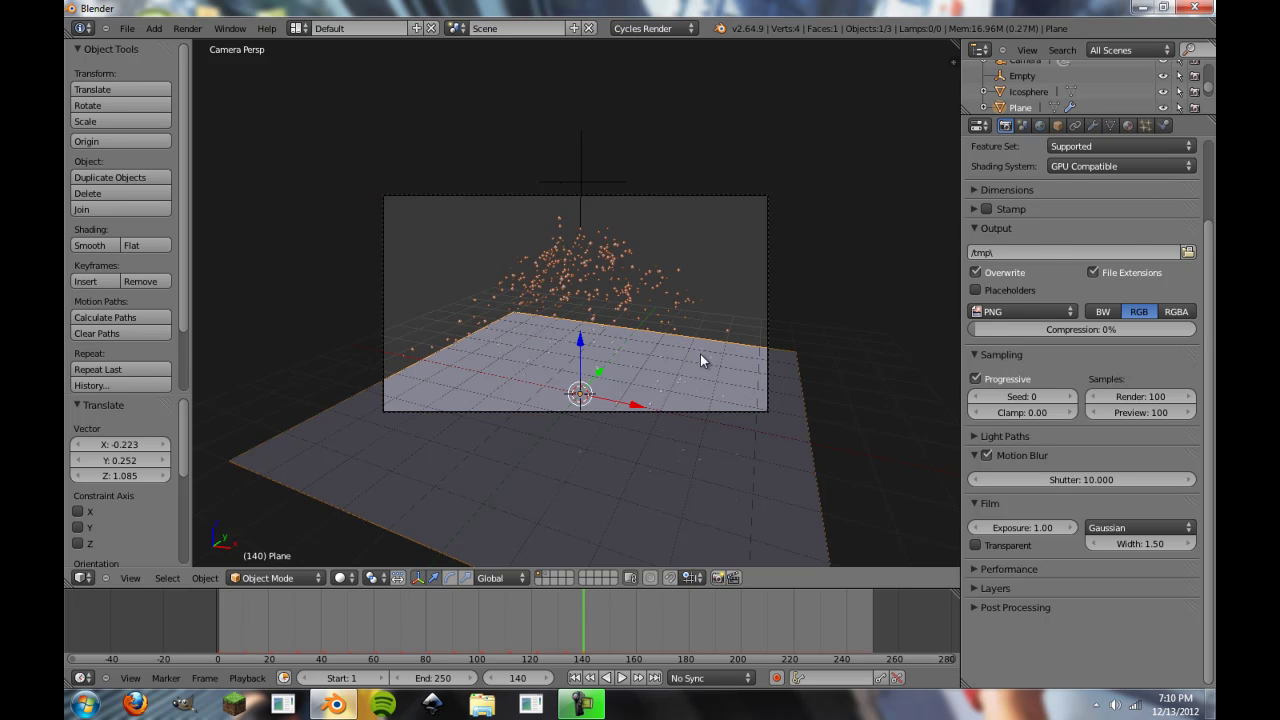
Bake the boid particle simulation from the plane's particle cache settings
left_click(1147, 124)
scroll(1120, 570, "down", 5)
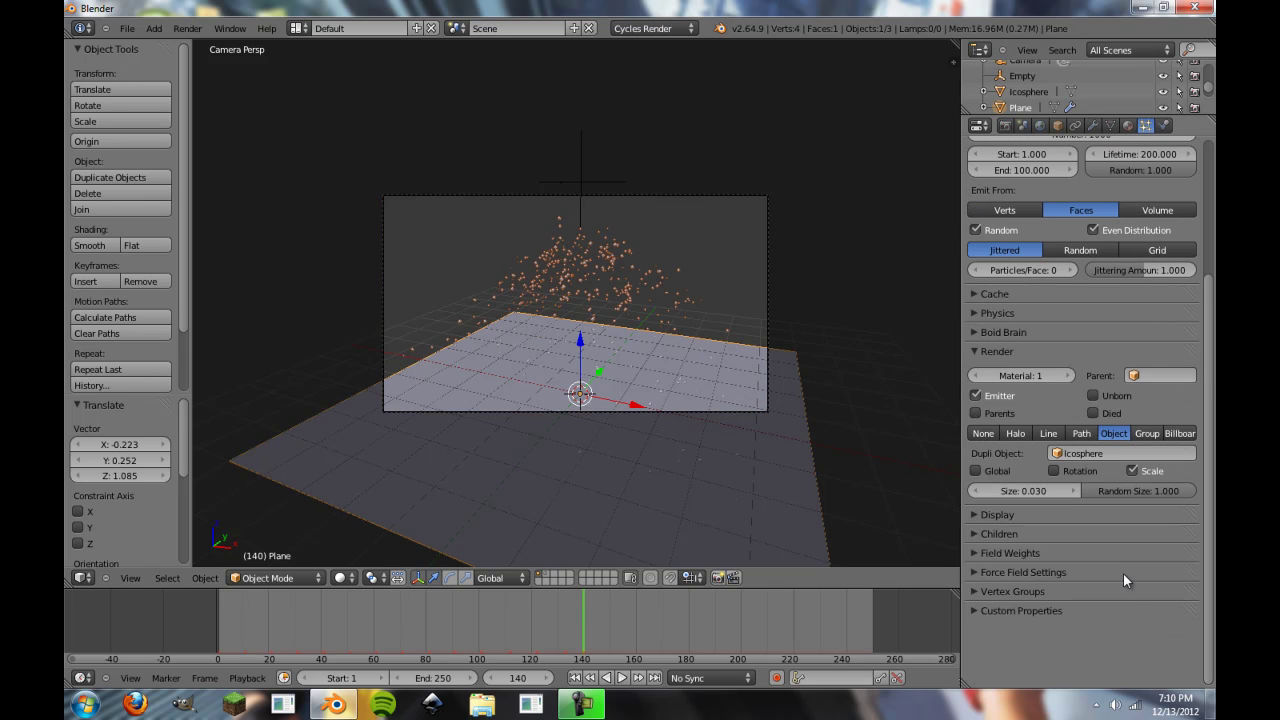
left_click(990, 294)
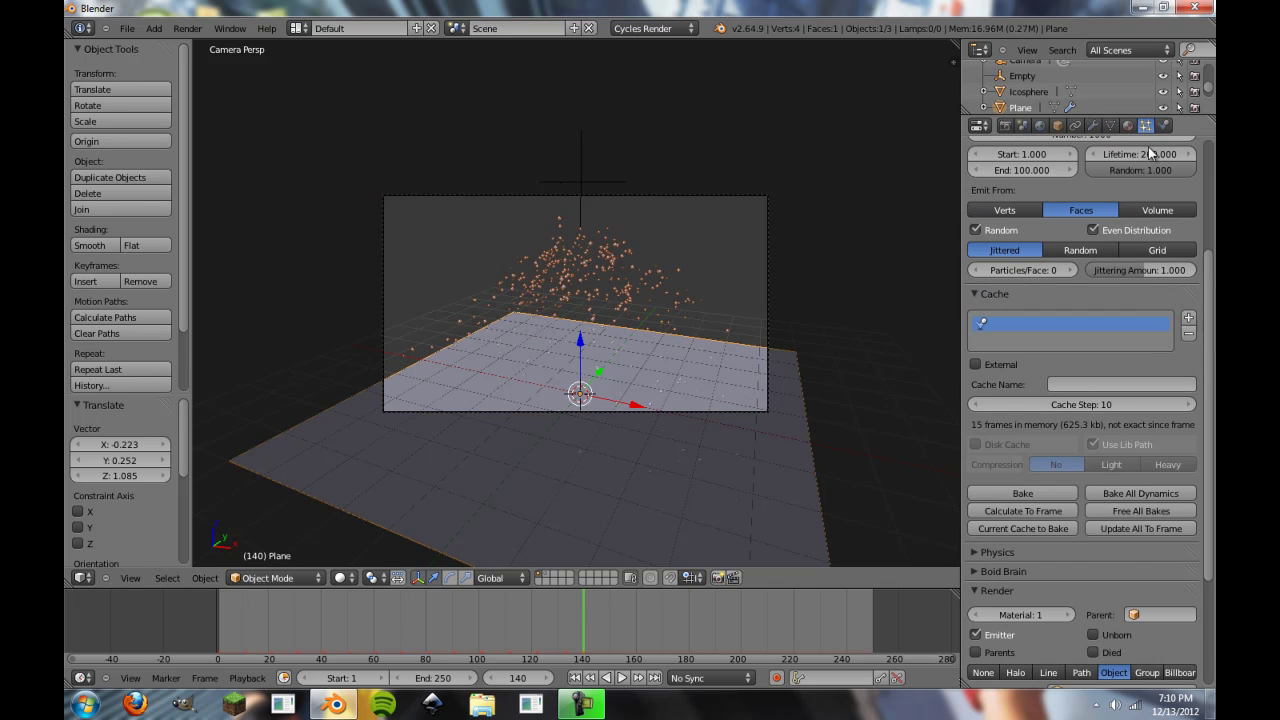
left_click(1022, 493)
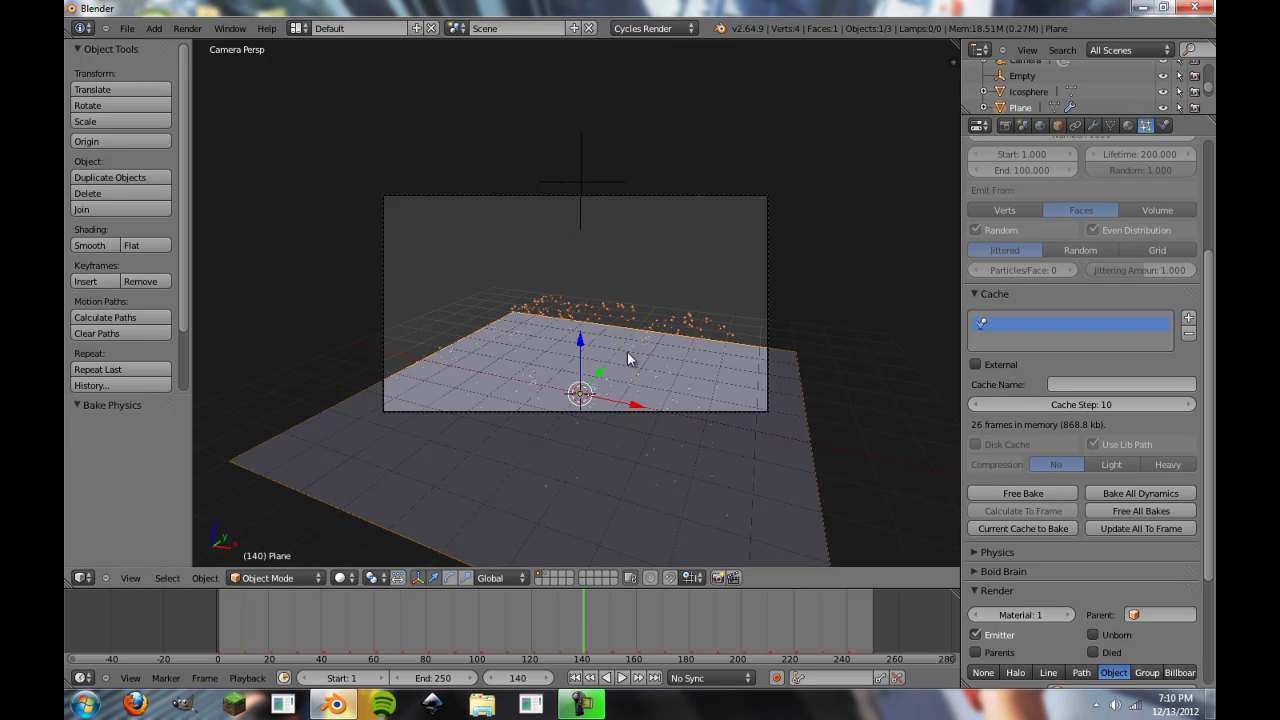
left_click_drag(557, 590, 706, 632)
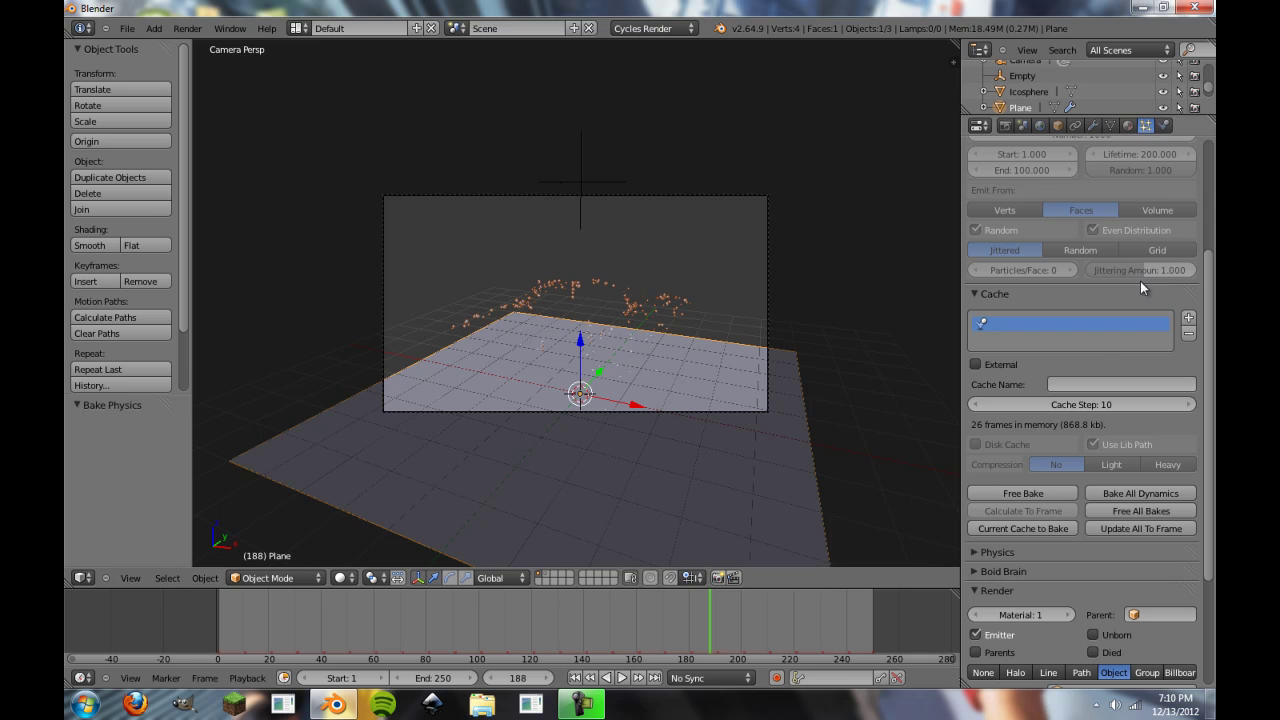
Lower the camera along Z by 1.547 to Z 3.51, framing frame 171
right_click(764, 304)
key("g")
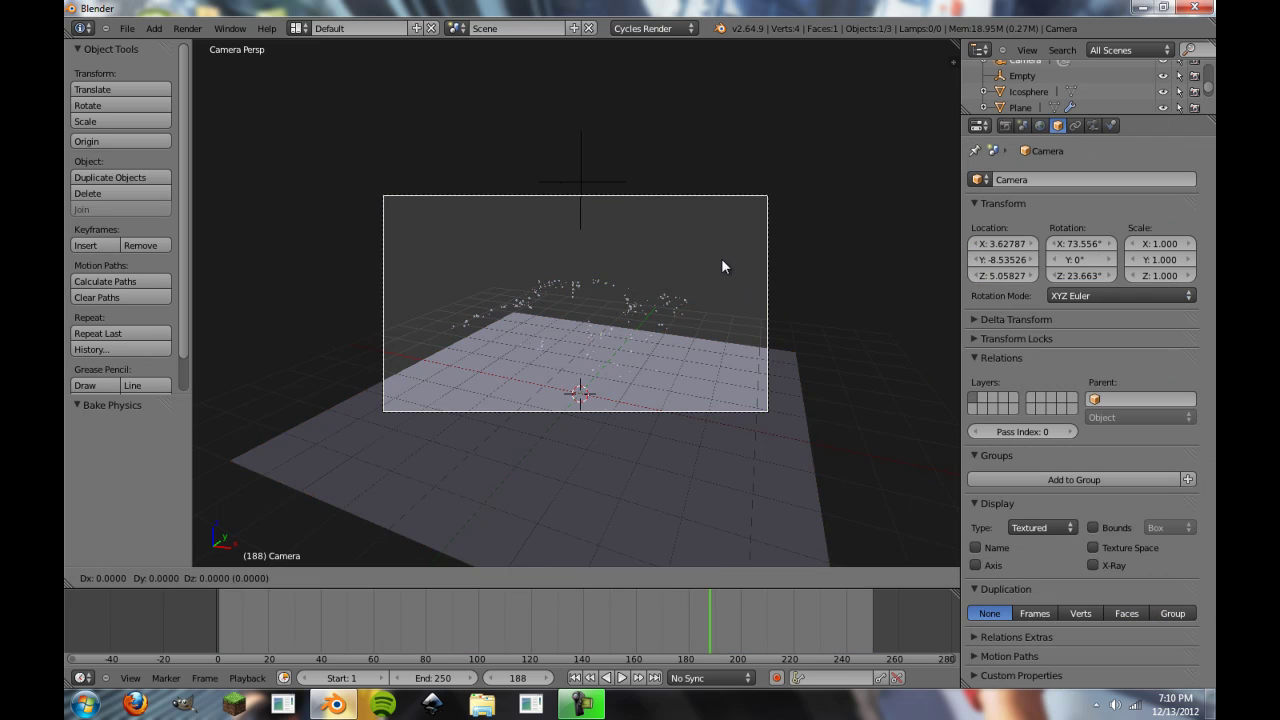
key("z")
left_click(710, 362)
left_click_drag(616, 609, 665, 635)
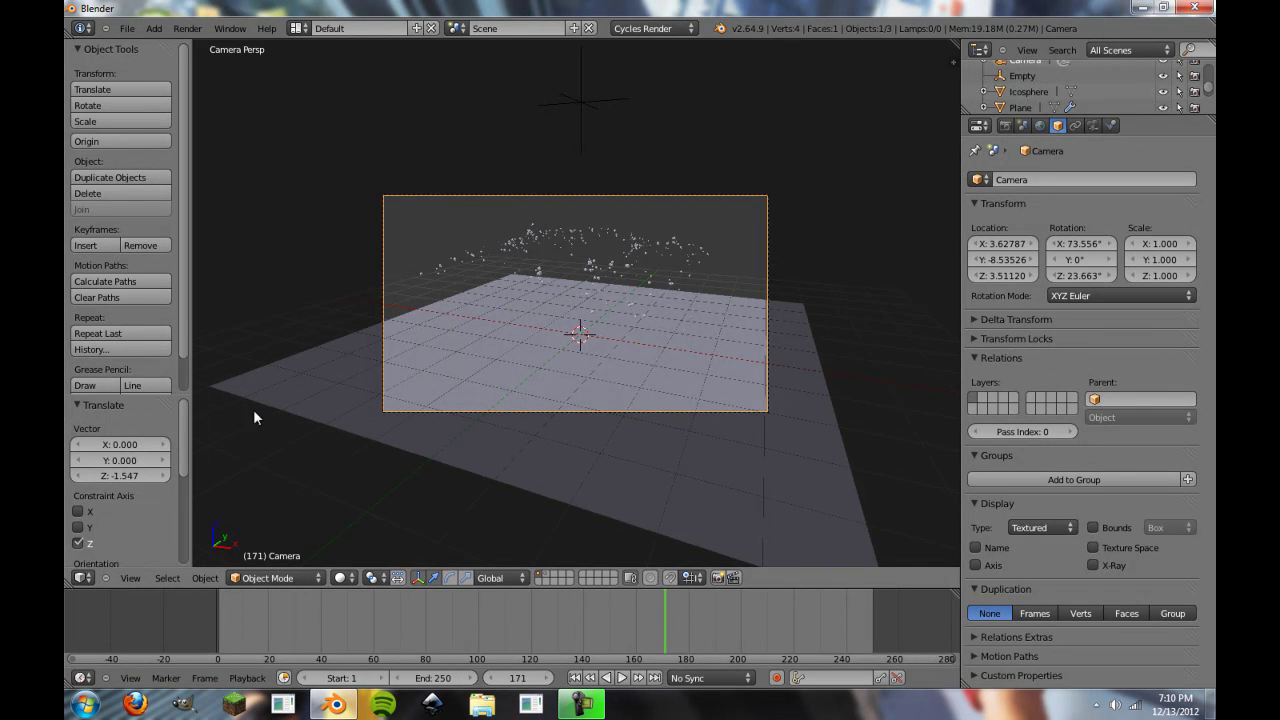
Start a Cycles render of frame 171 with Render Image
left_click(187, 28)
left_click(193, 46)
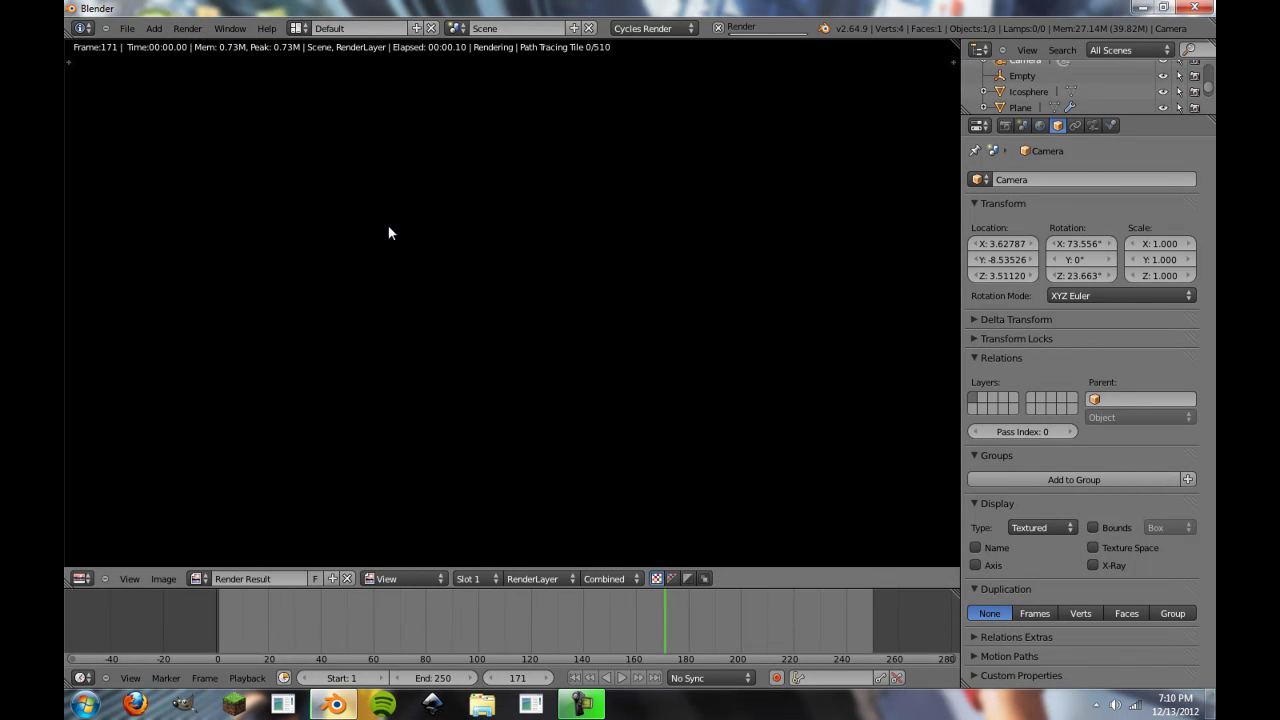